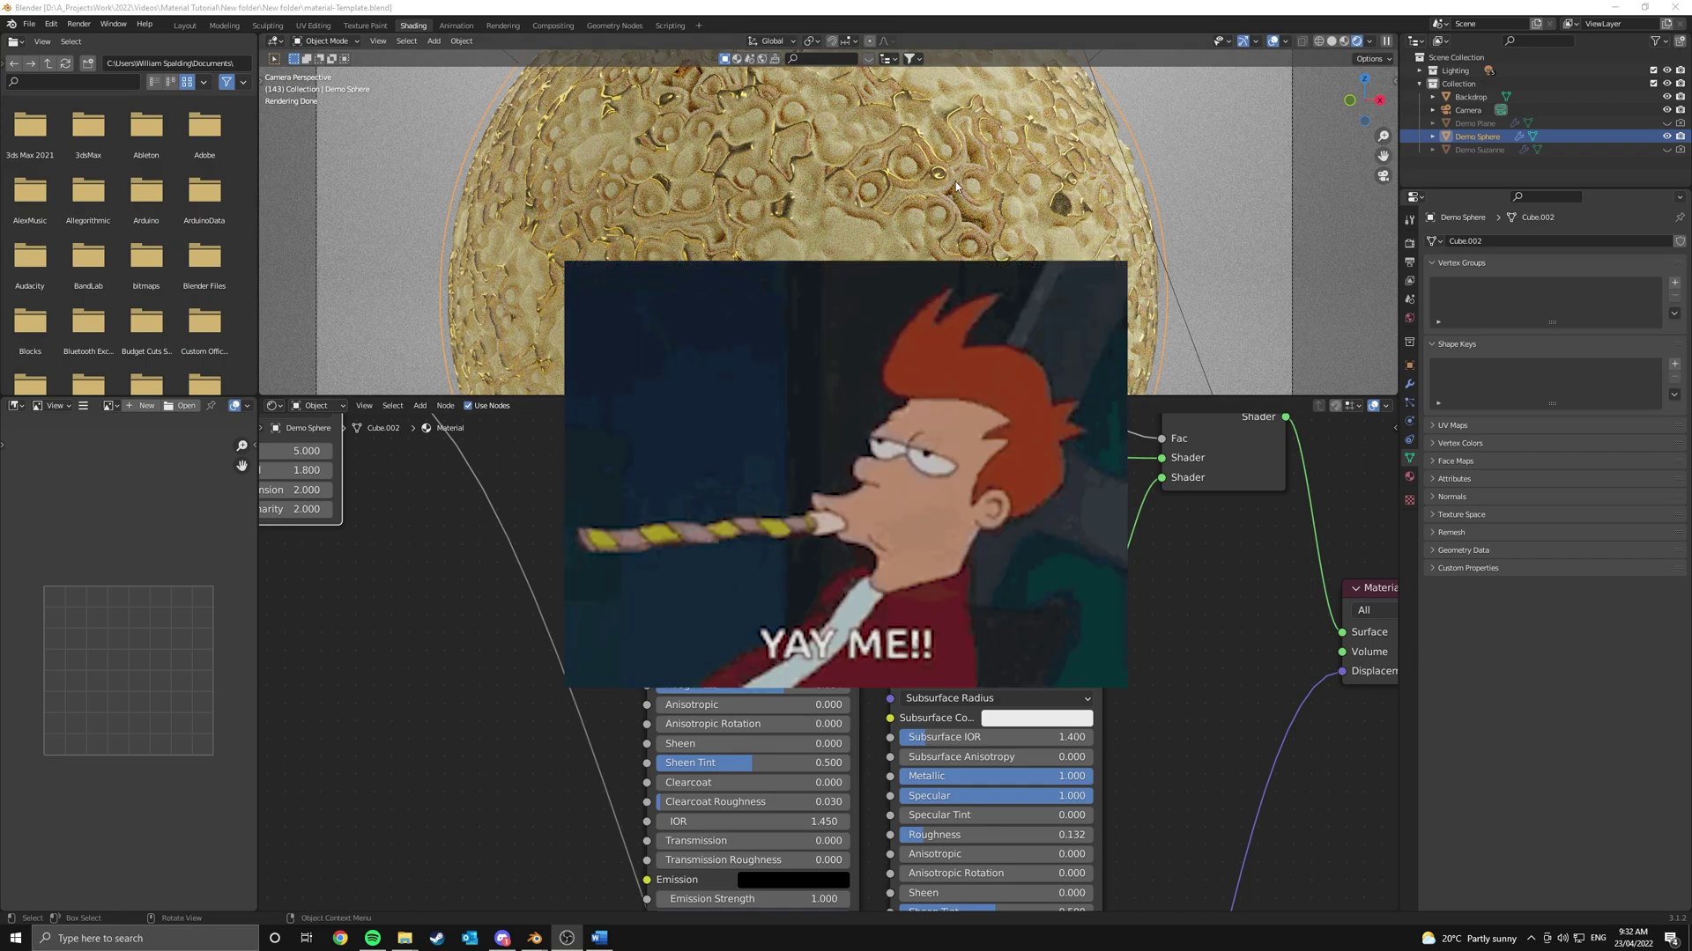
Examine the finished gold material on the demo sphere up close together with its shader node tree
scroll(987, 542, down, 8)
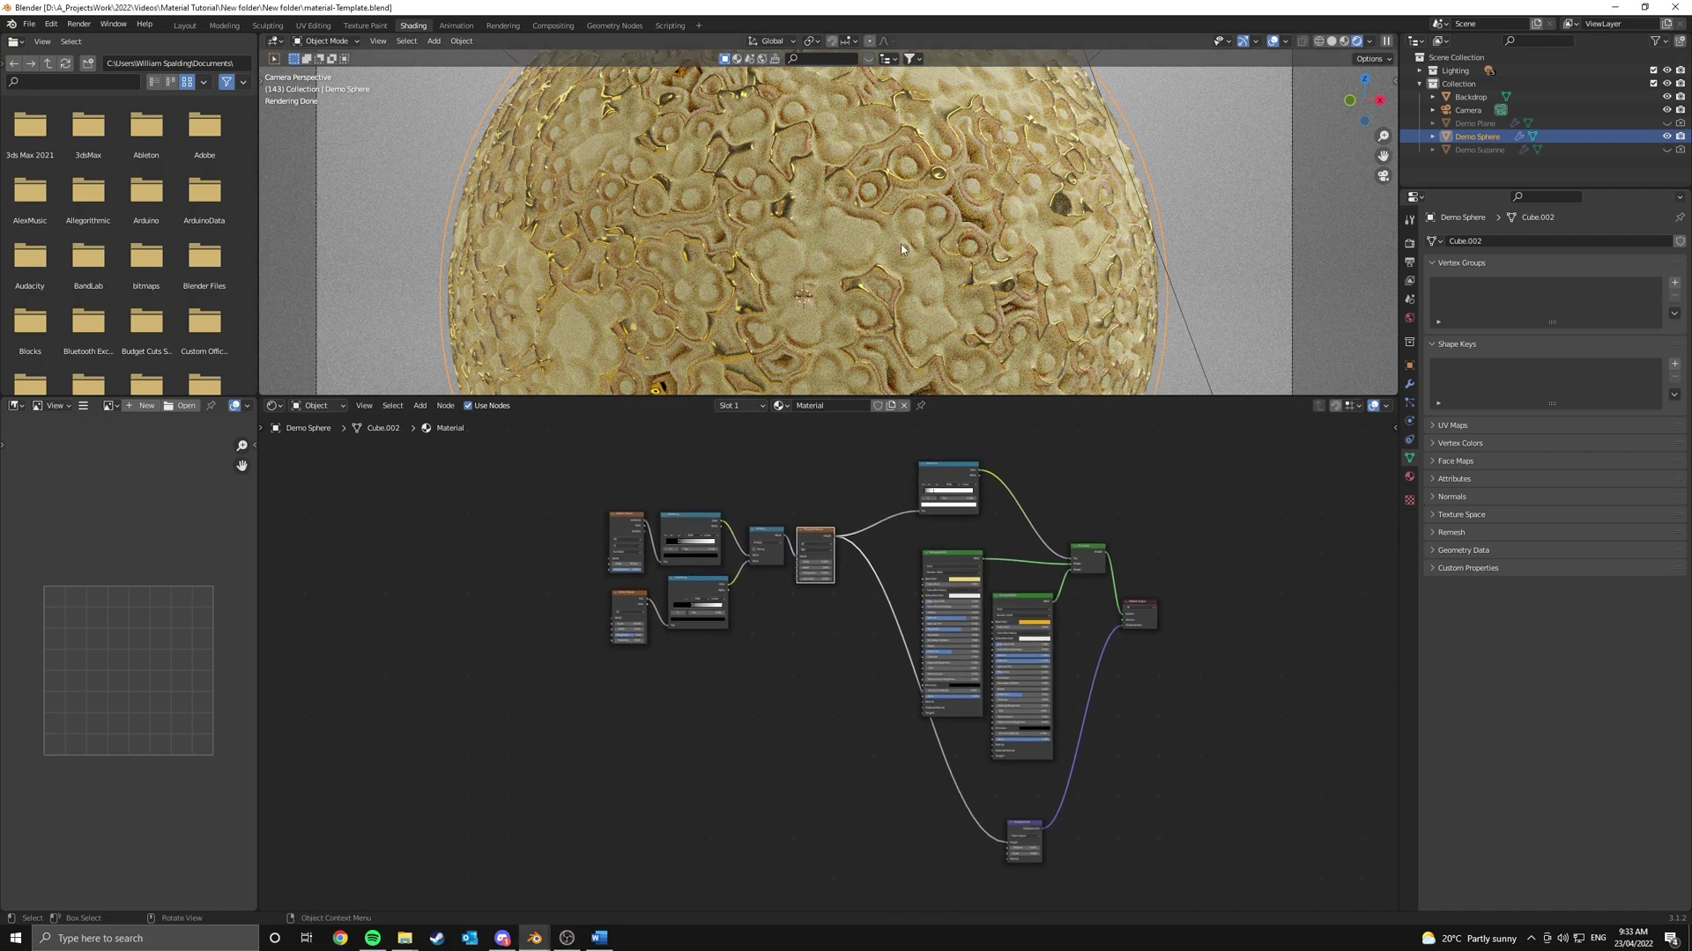
scroll(1125, 713, up, 5)
middle_drag(1125, 713, 804, 473)
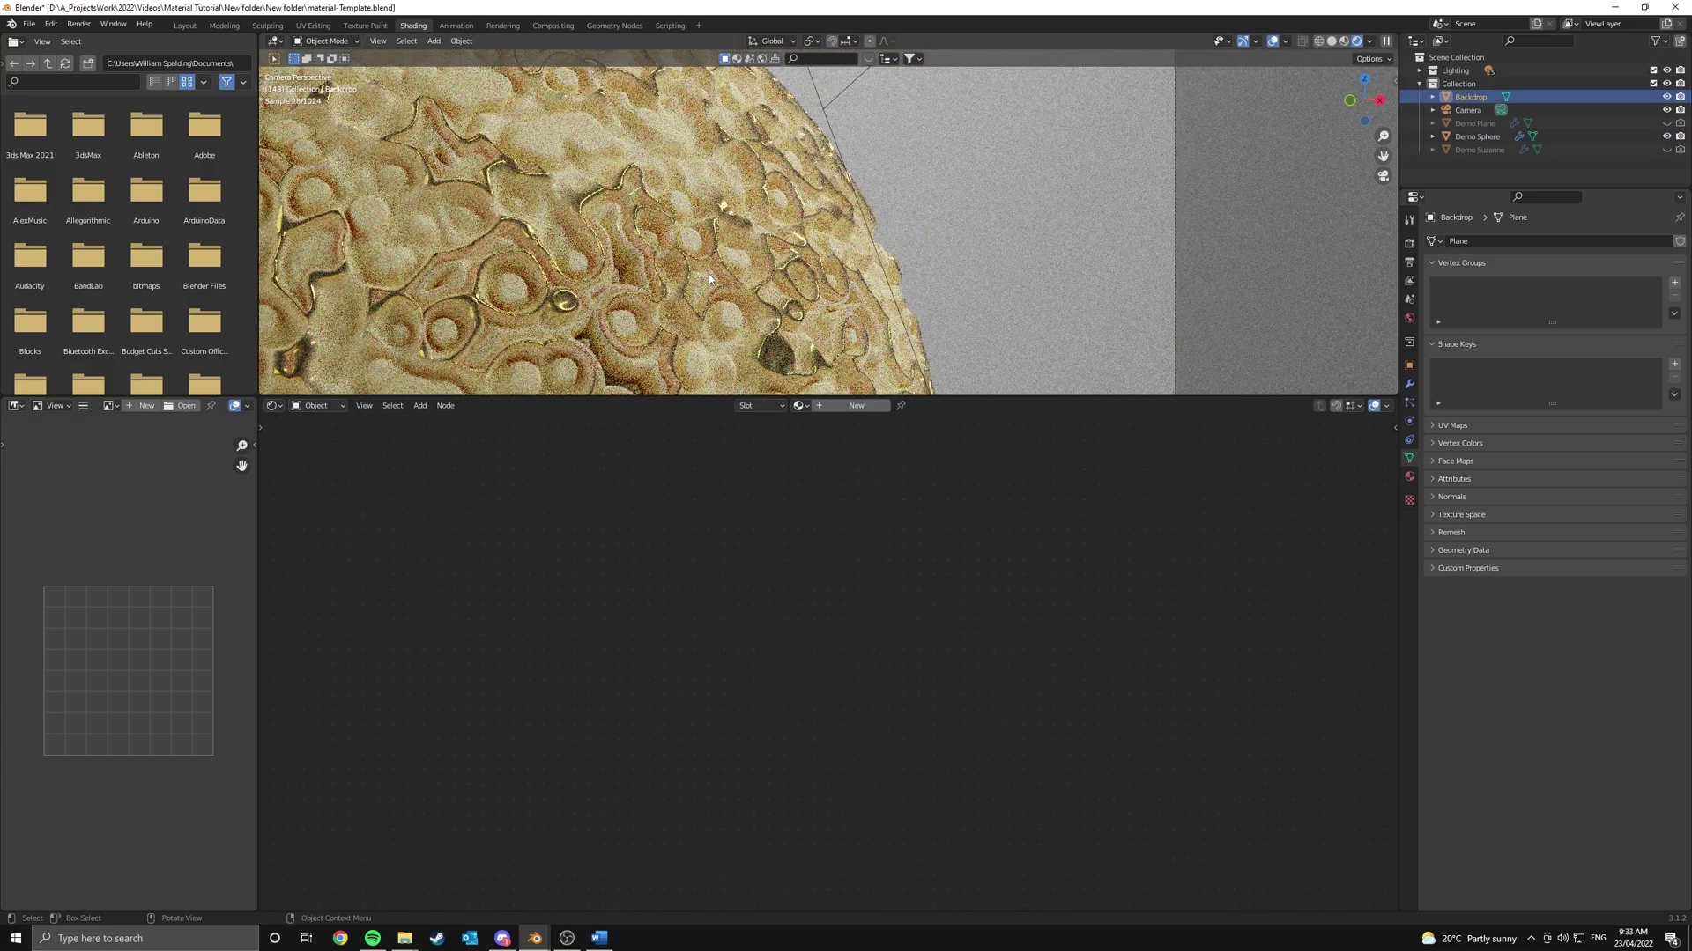
click(710, 278)
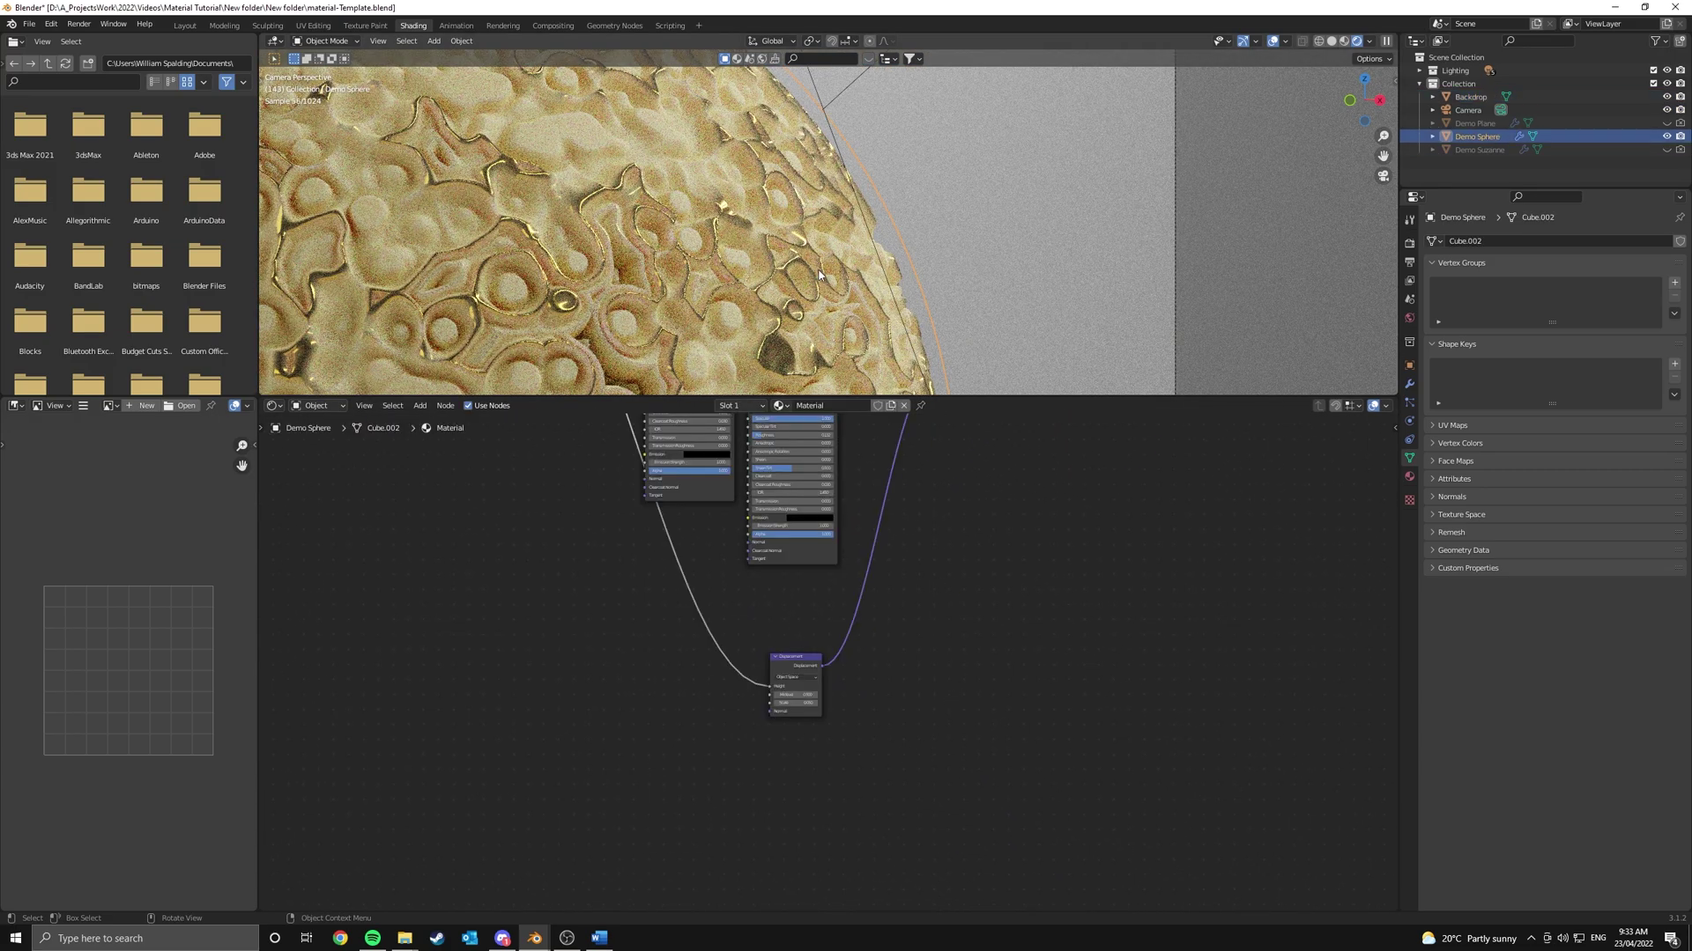
scroll(818, 274, down, 3)
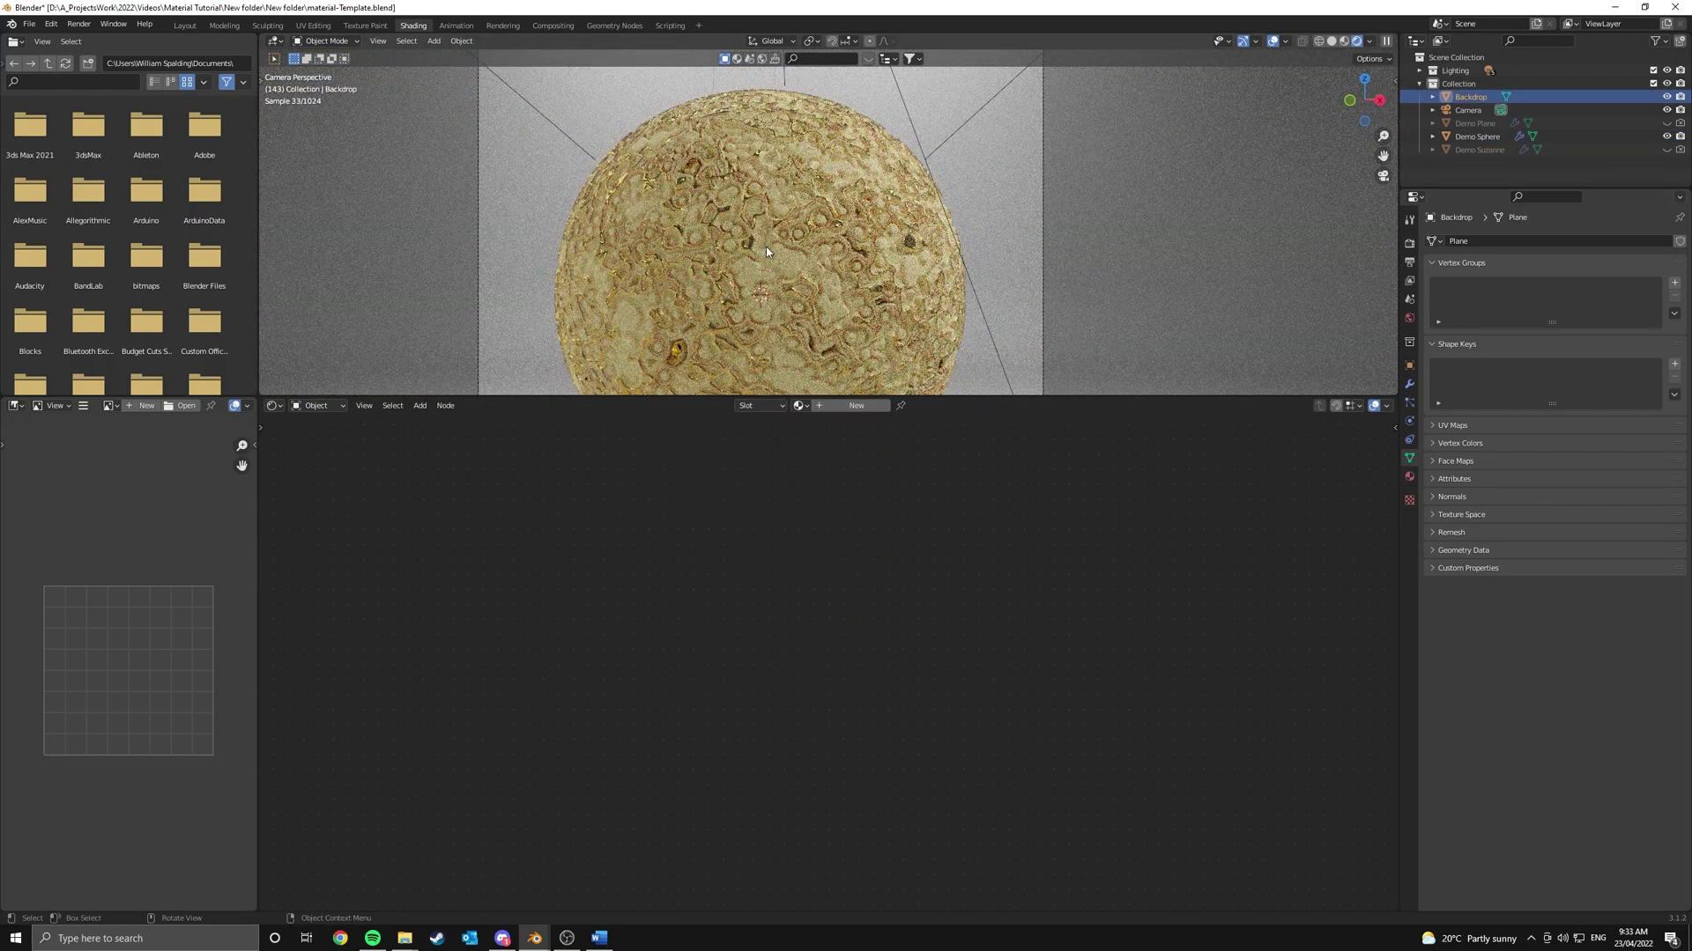
click(1458, 499)
click(1459, 498)
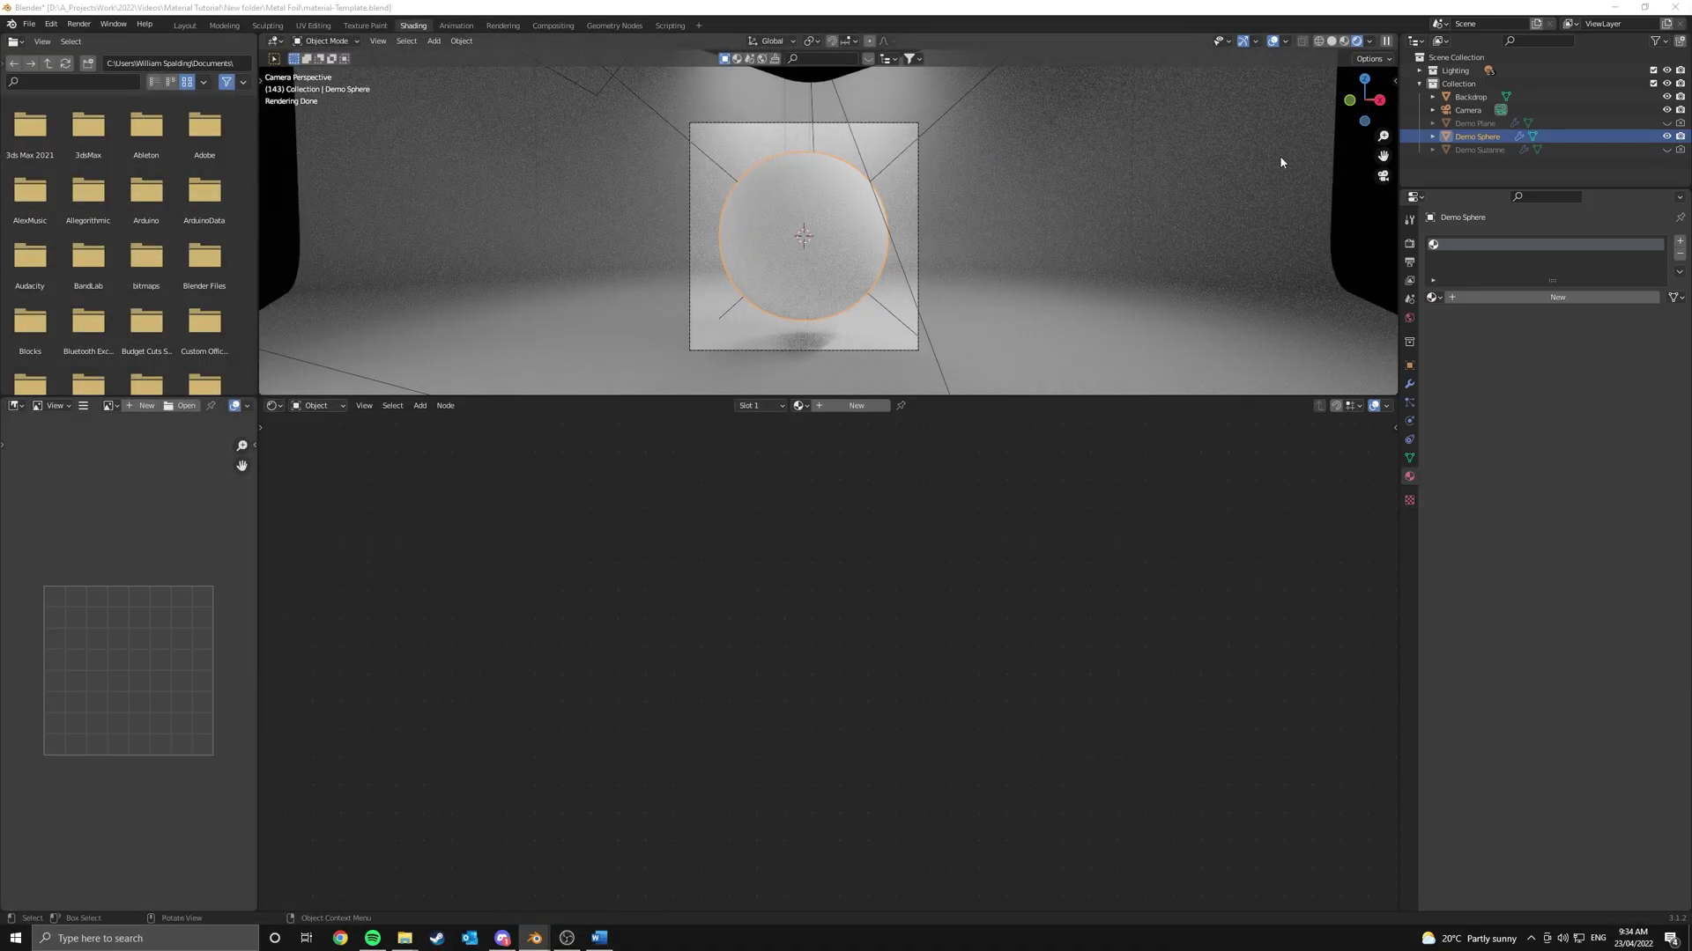
Create a new material on the Demo Sphere and name it Abstract
scroll(913, 231, up, 4)
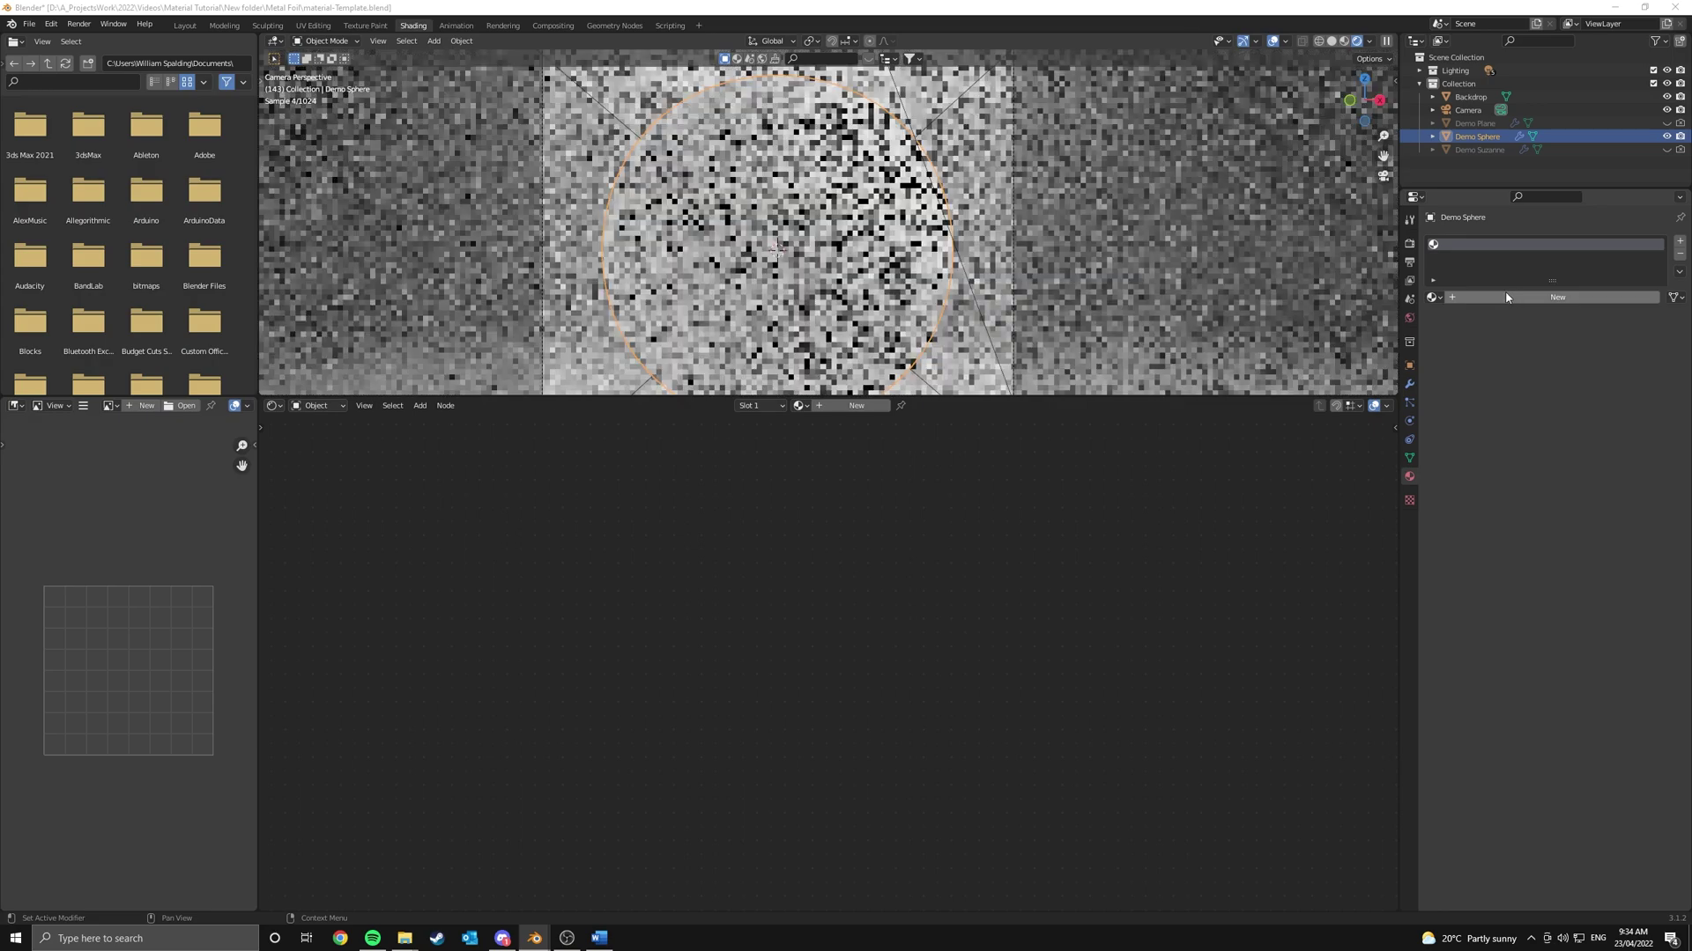
click(1502, 297)
double_click(1498, 299)
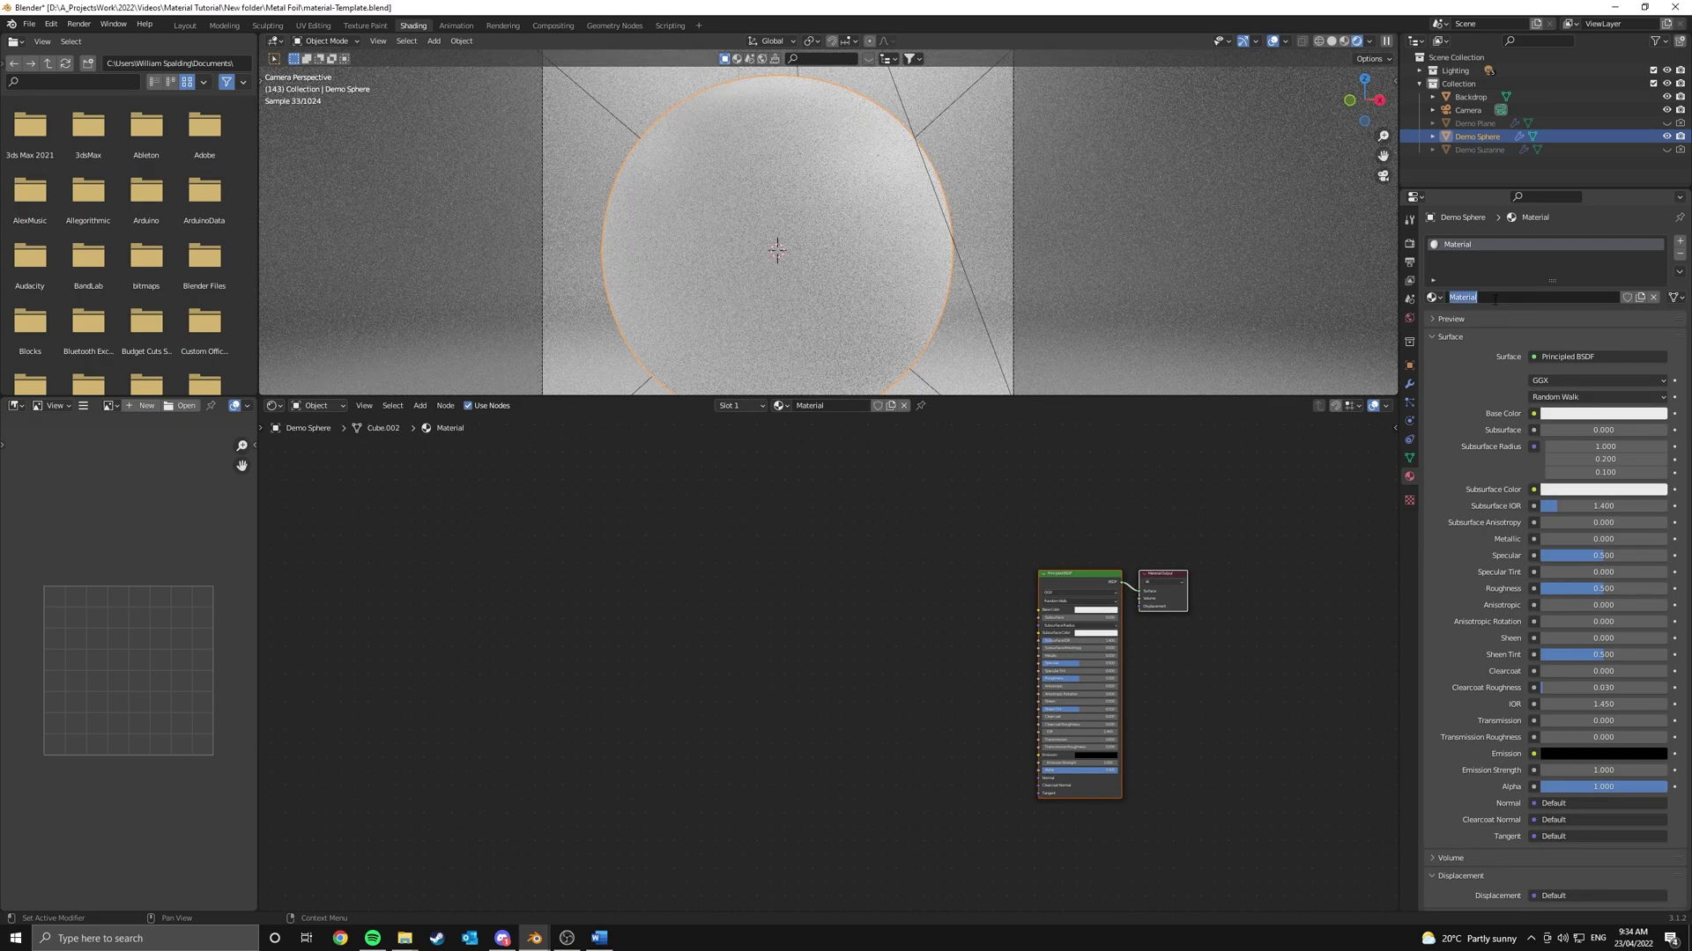
text(Abstract)
key(Return)
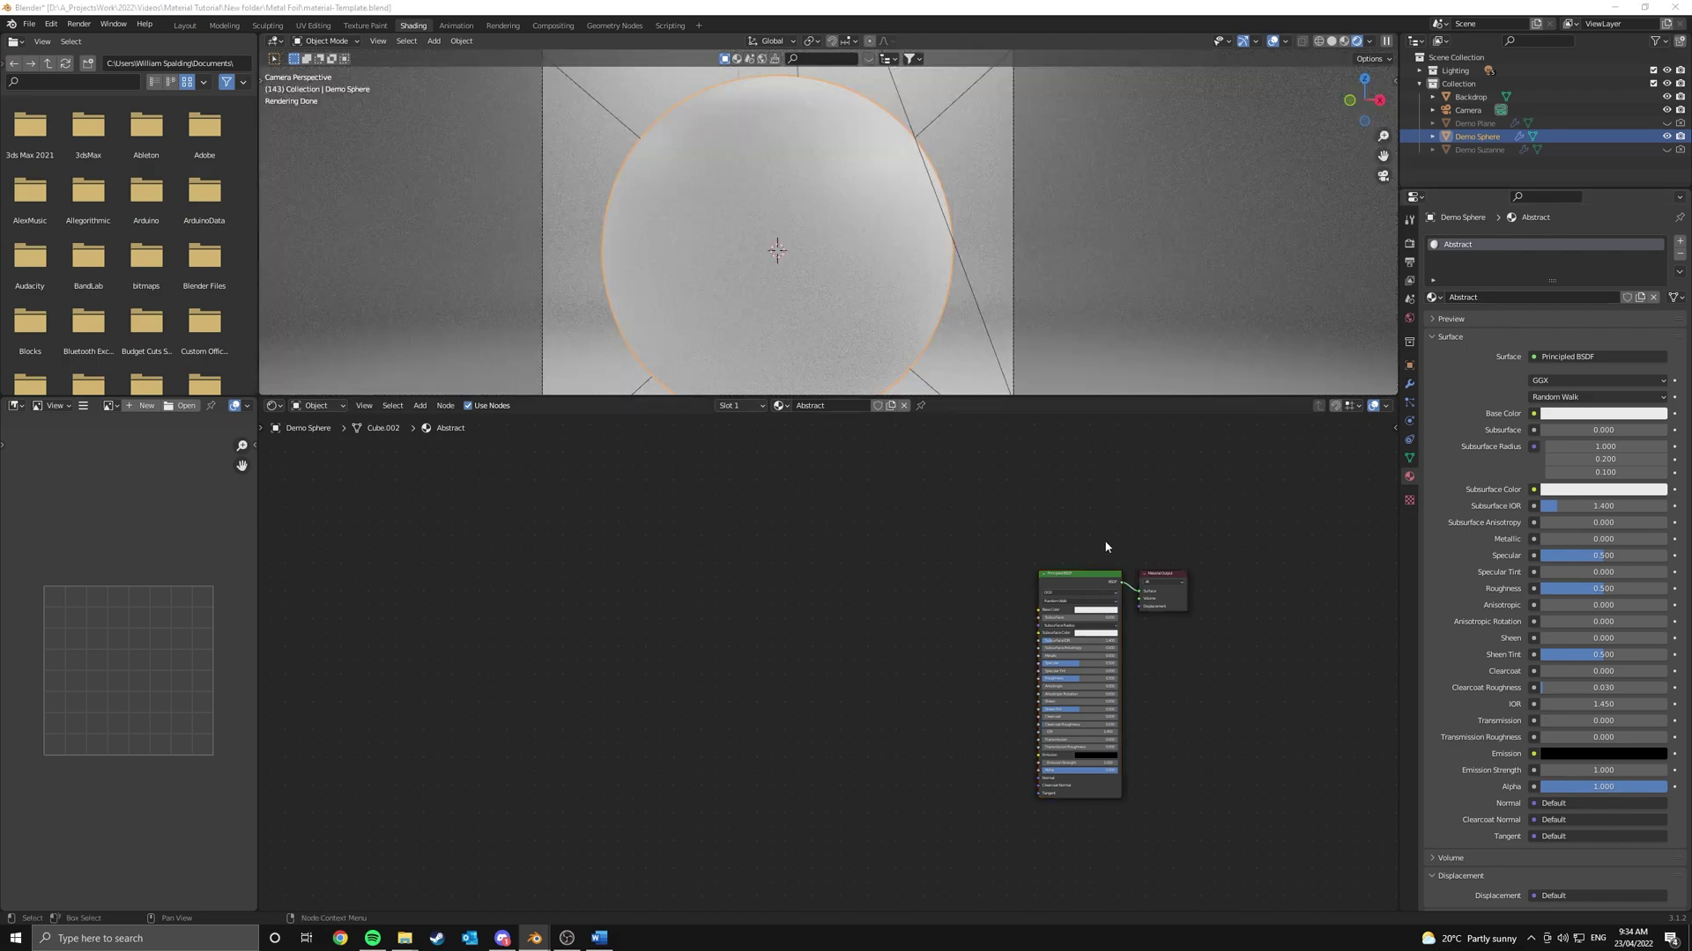
Duplicate the Principled BSDF node and move both shader nodes farther from the Material Output node
scroll(870, 592, up, 2)
drag(938, 540, 911, 573)
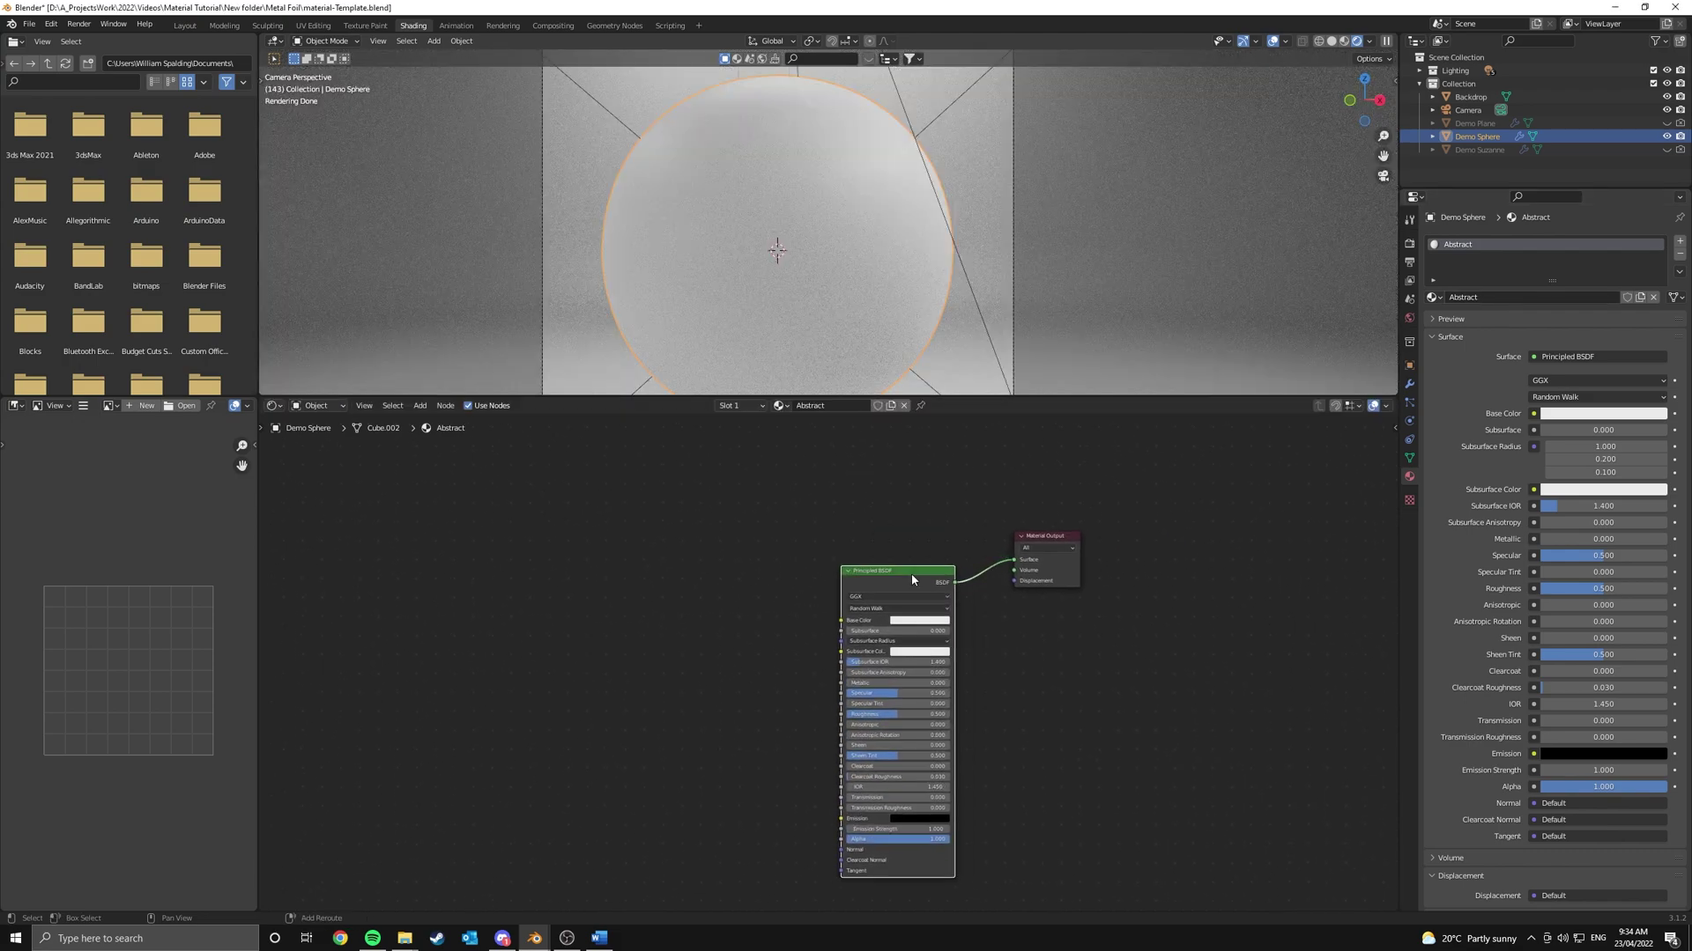
key(shift+d)
click(751, 530)
drag(726, 482, 957, 696)
key(g)
click(937, 553)
click(938, 553)
Insert a Mix Shader node before the Material Output and feed both Principled BSDF nodes into its Shader inputs
drag(1015, 559, 976, 568)
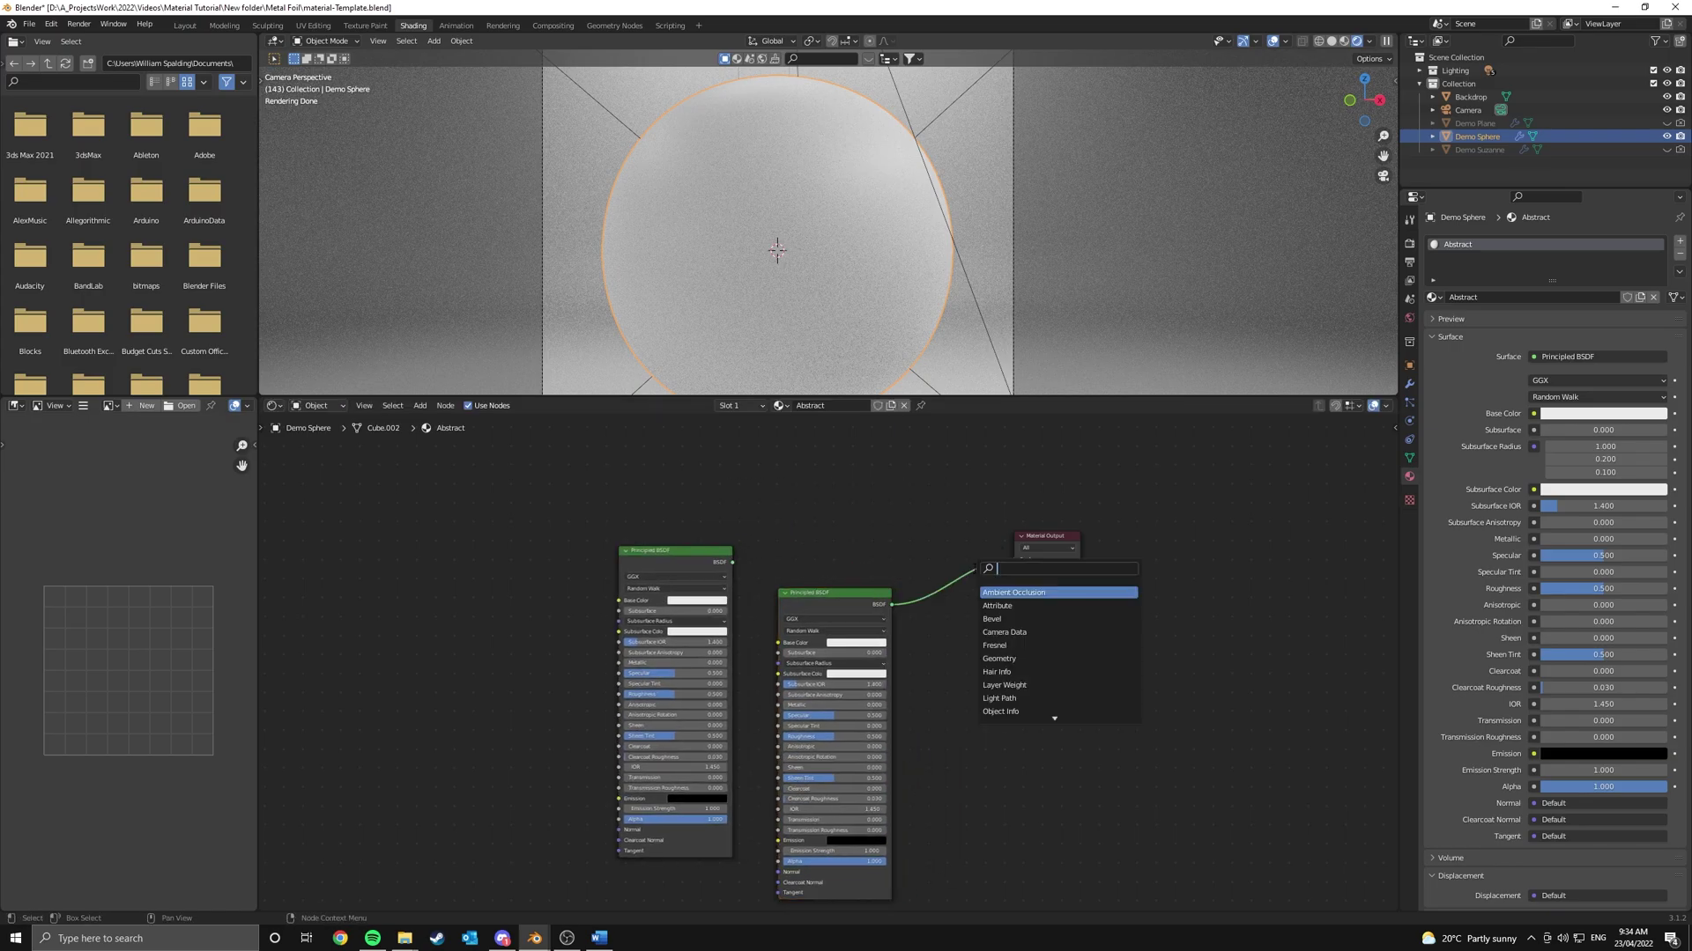
text(mix)
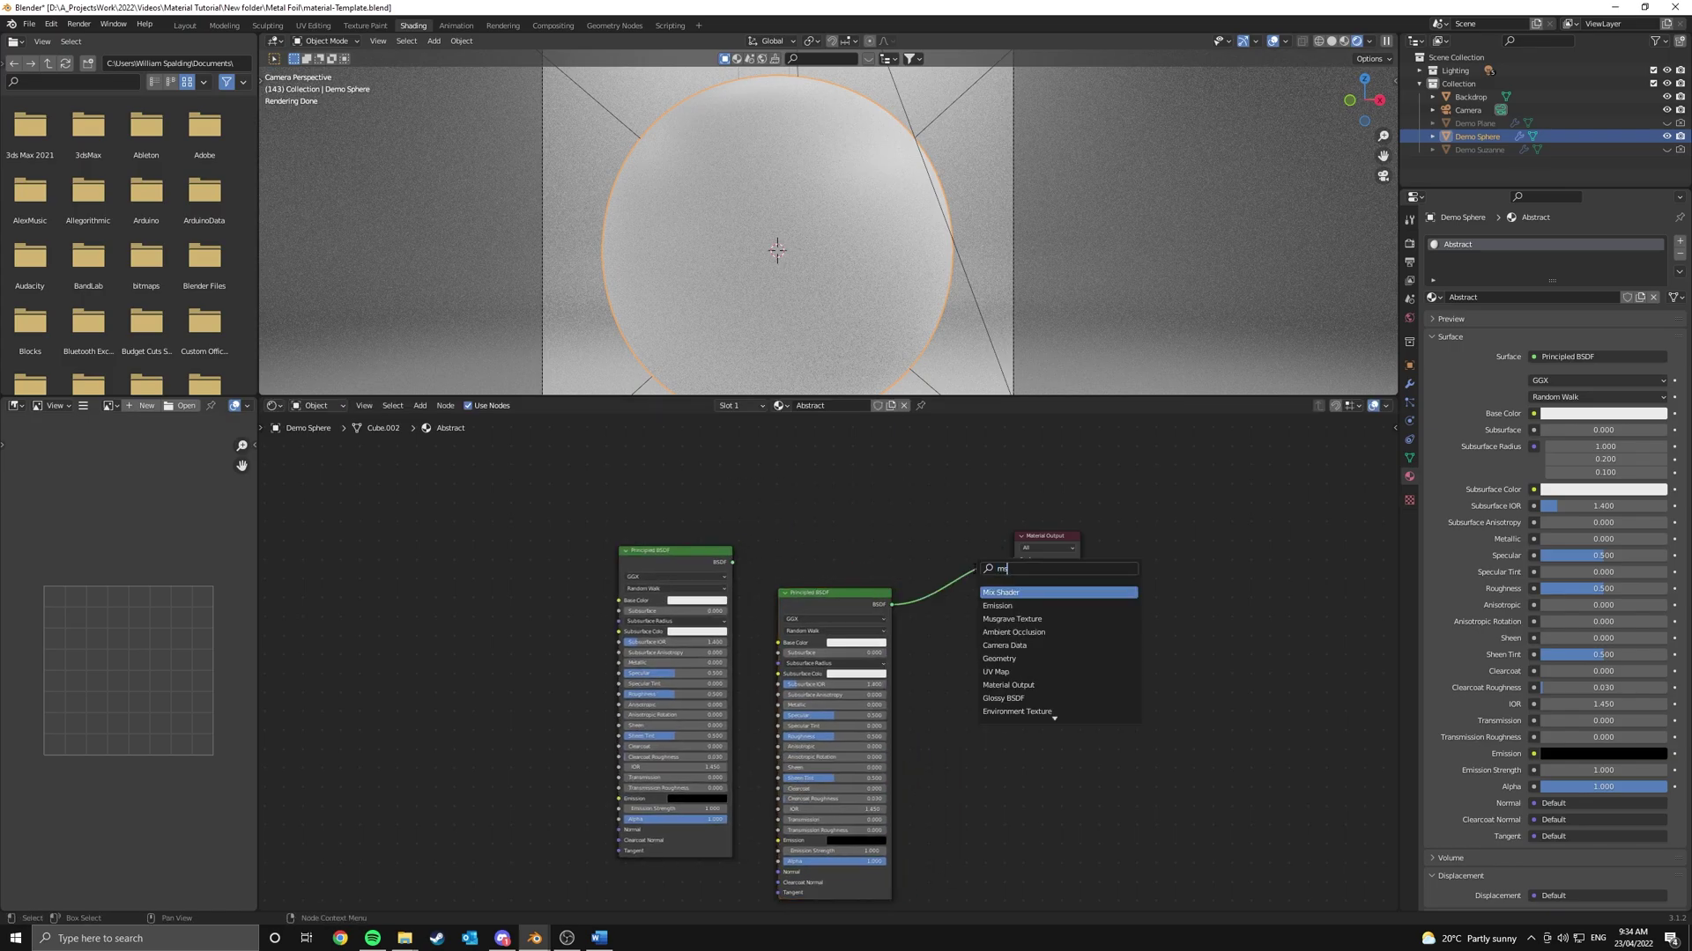
key(Return)
click(961, 568)
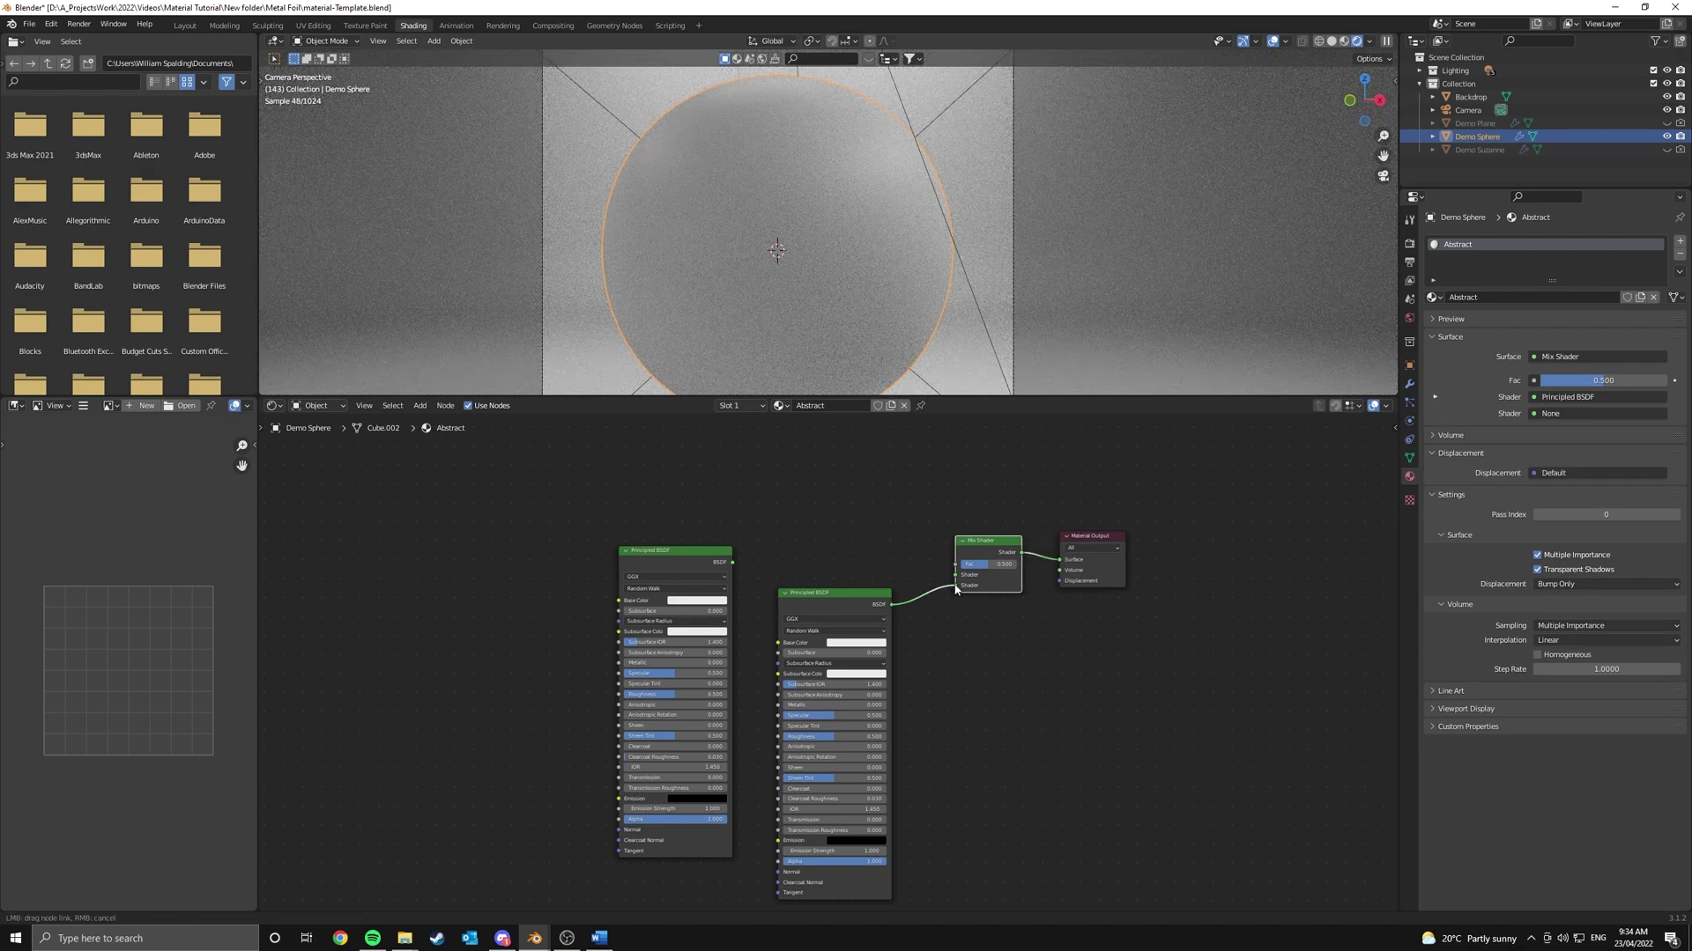
drag(732, 562, 955, 574)
Set the first Principled BSDF's base color to pale yellow and the second one's to golden orange
middle_drag(810, 577, 943, 559)
scroll(943, 558, up, 3)
click(832, 526)
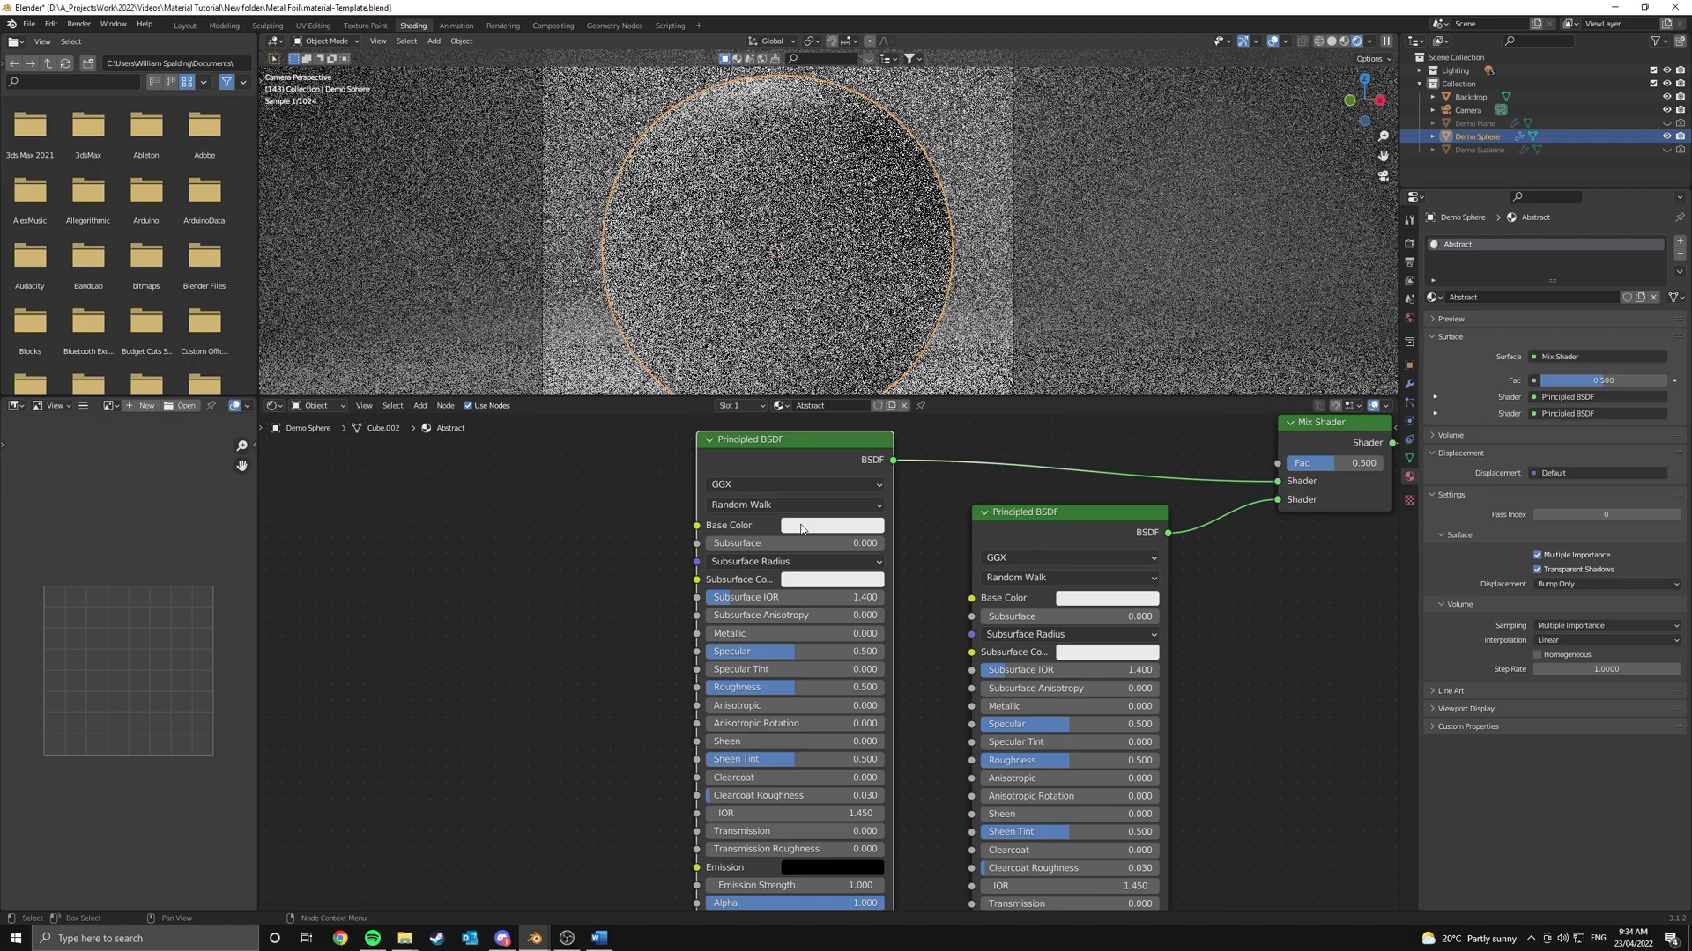
click(831, 376)
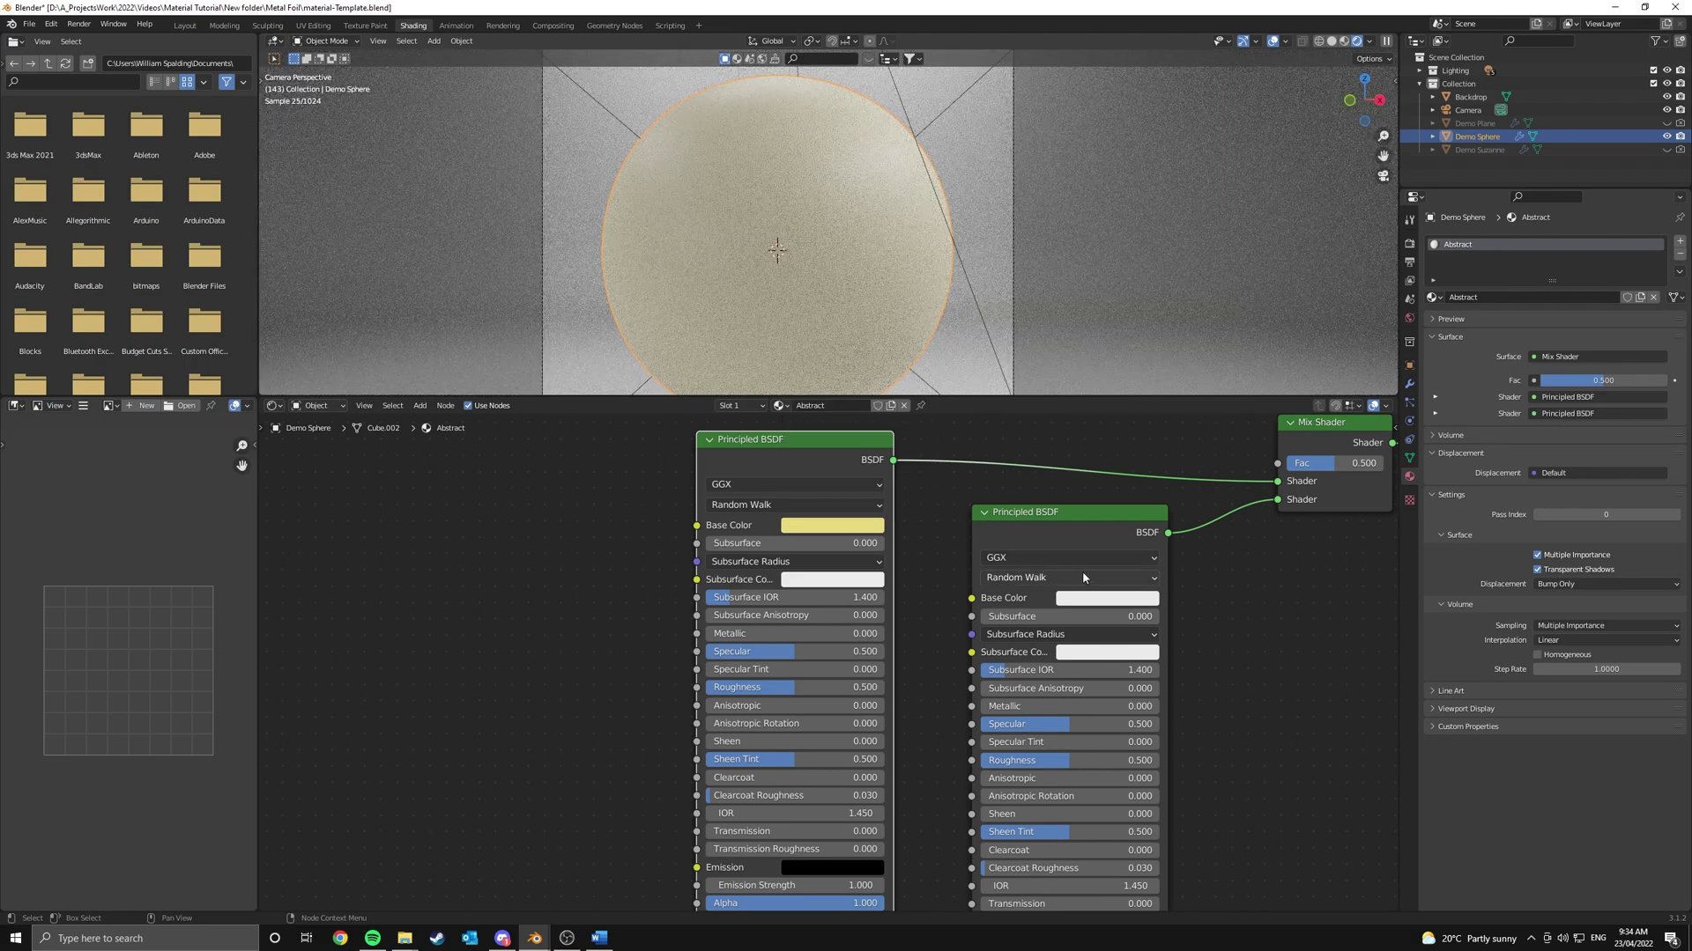
click(1106, 599)
click(1097, 461)
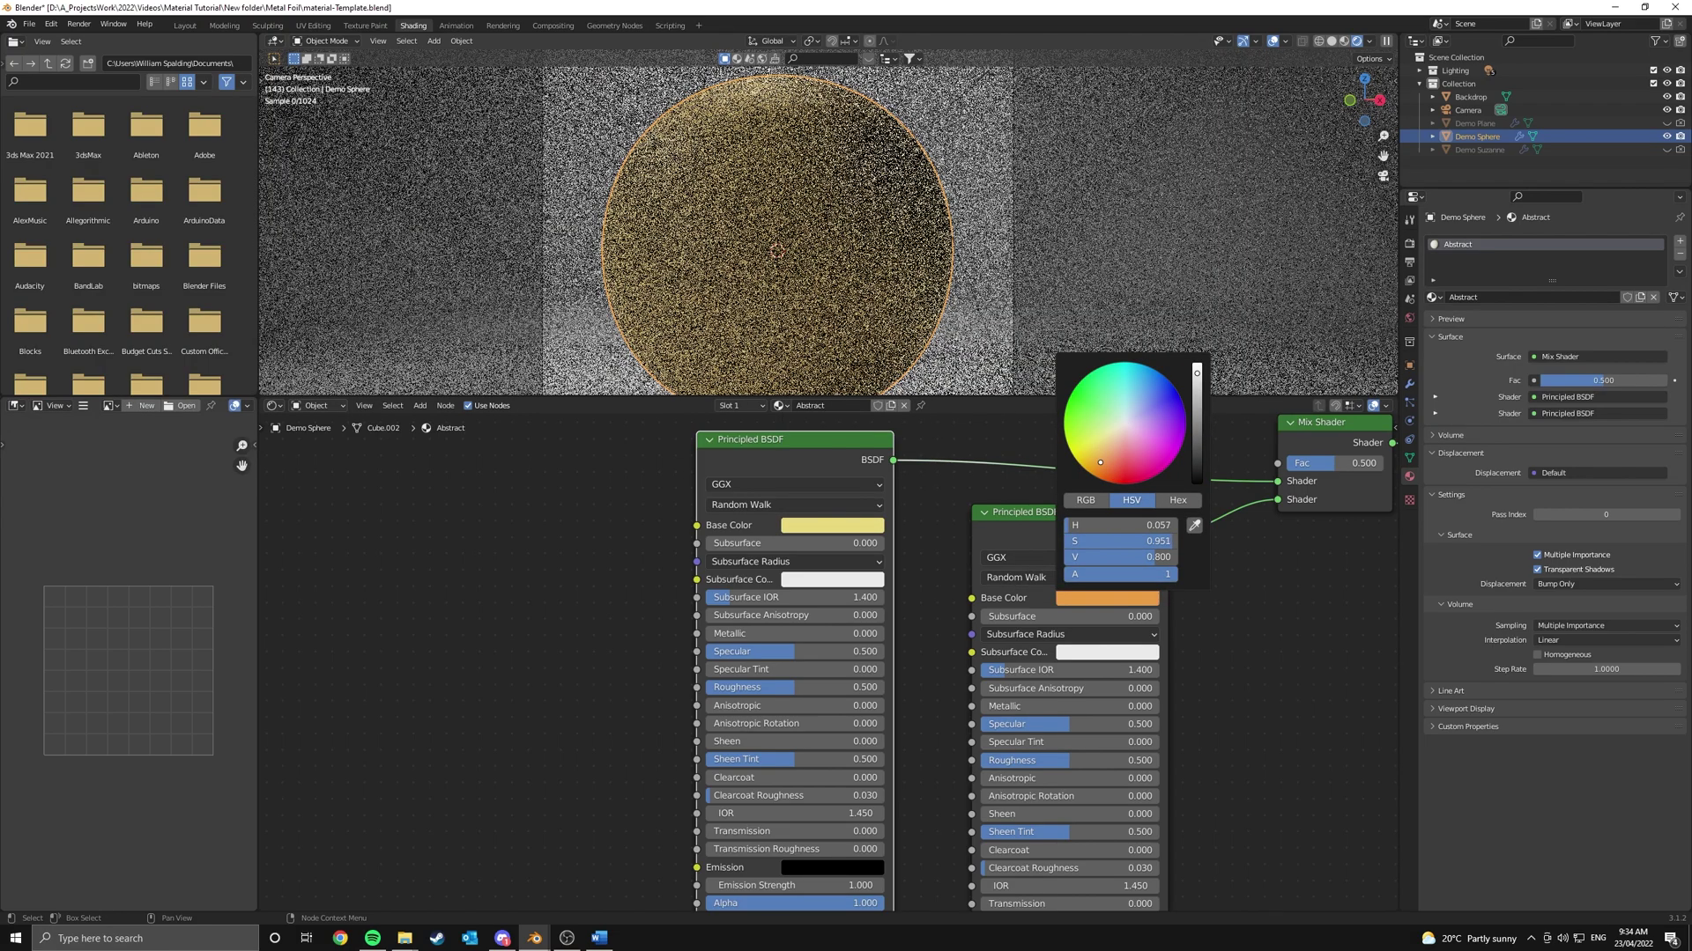
Set the orange Principled BSDF's Metallic and Specular to 1.000 and its Roughness to 0.132
middle_drag(963, 731, 838, 667)
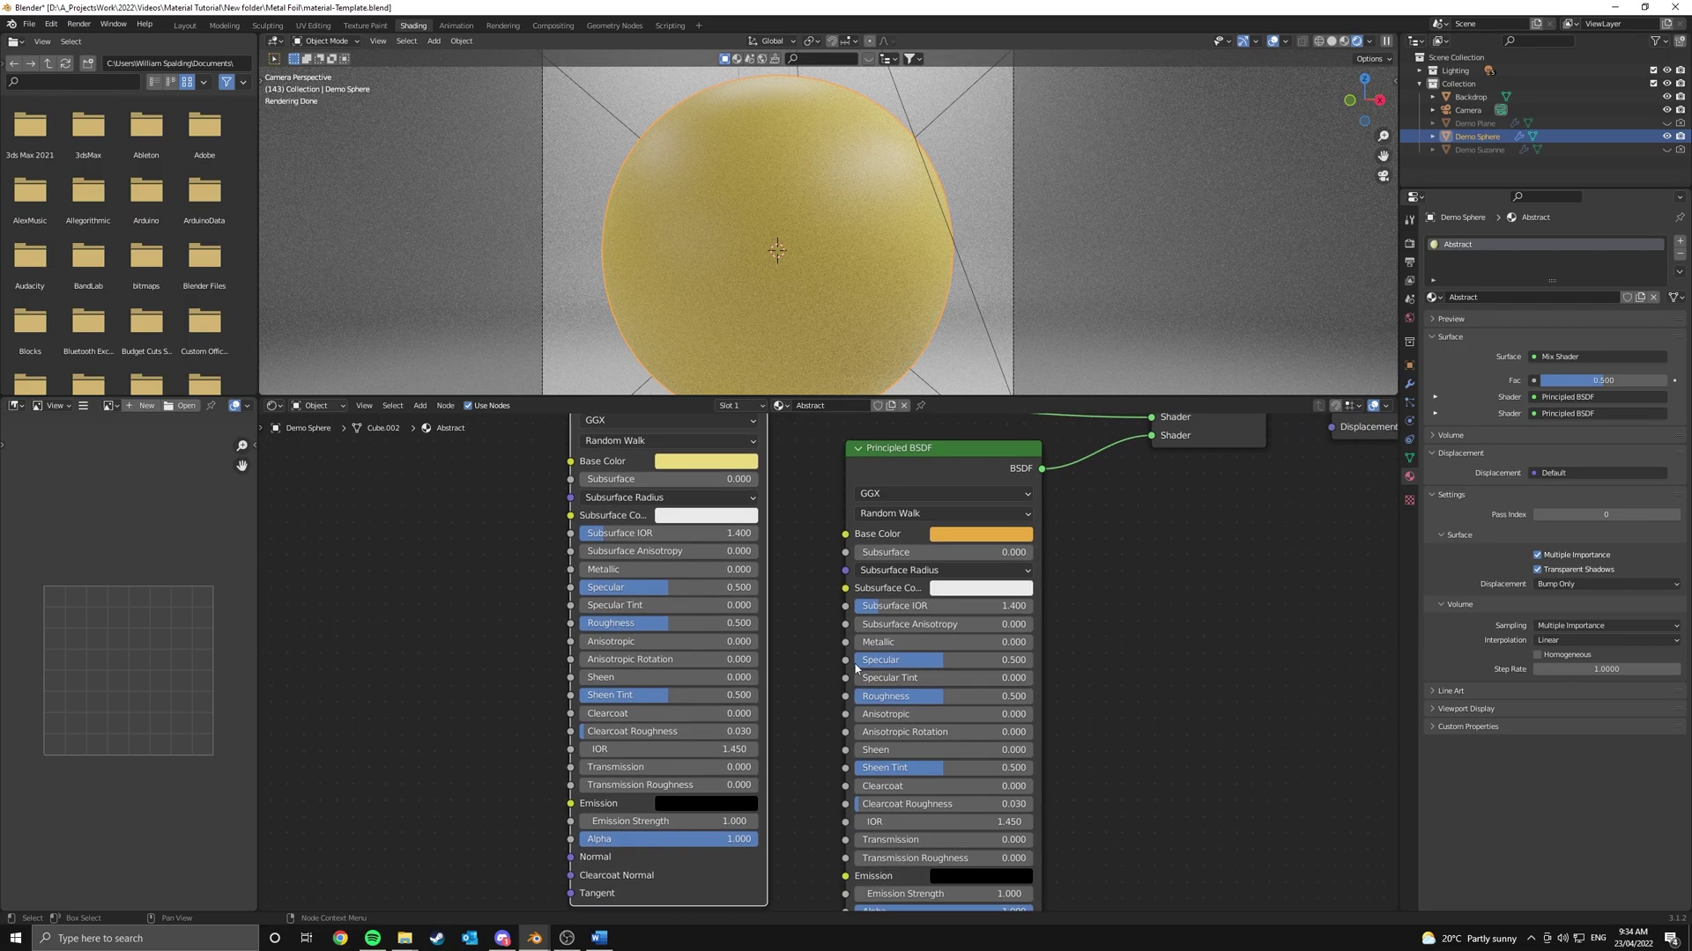
scroll(894, 665, up, 4)
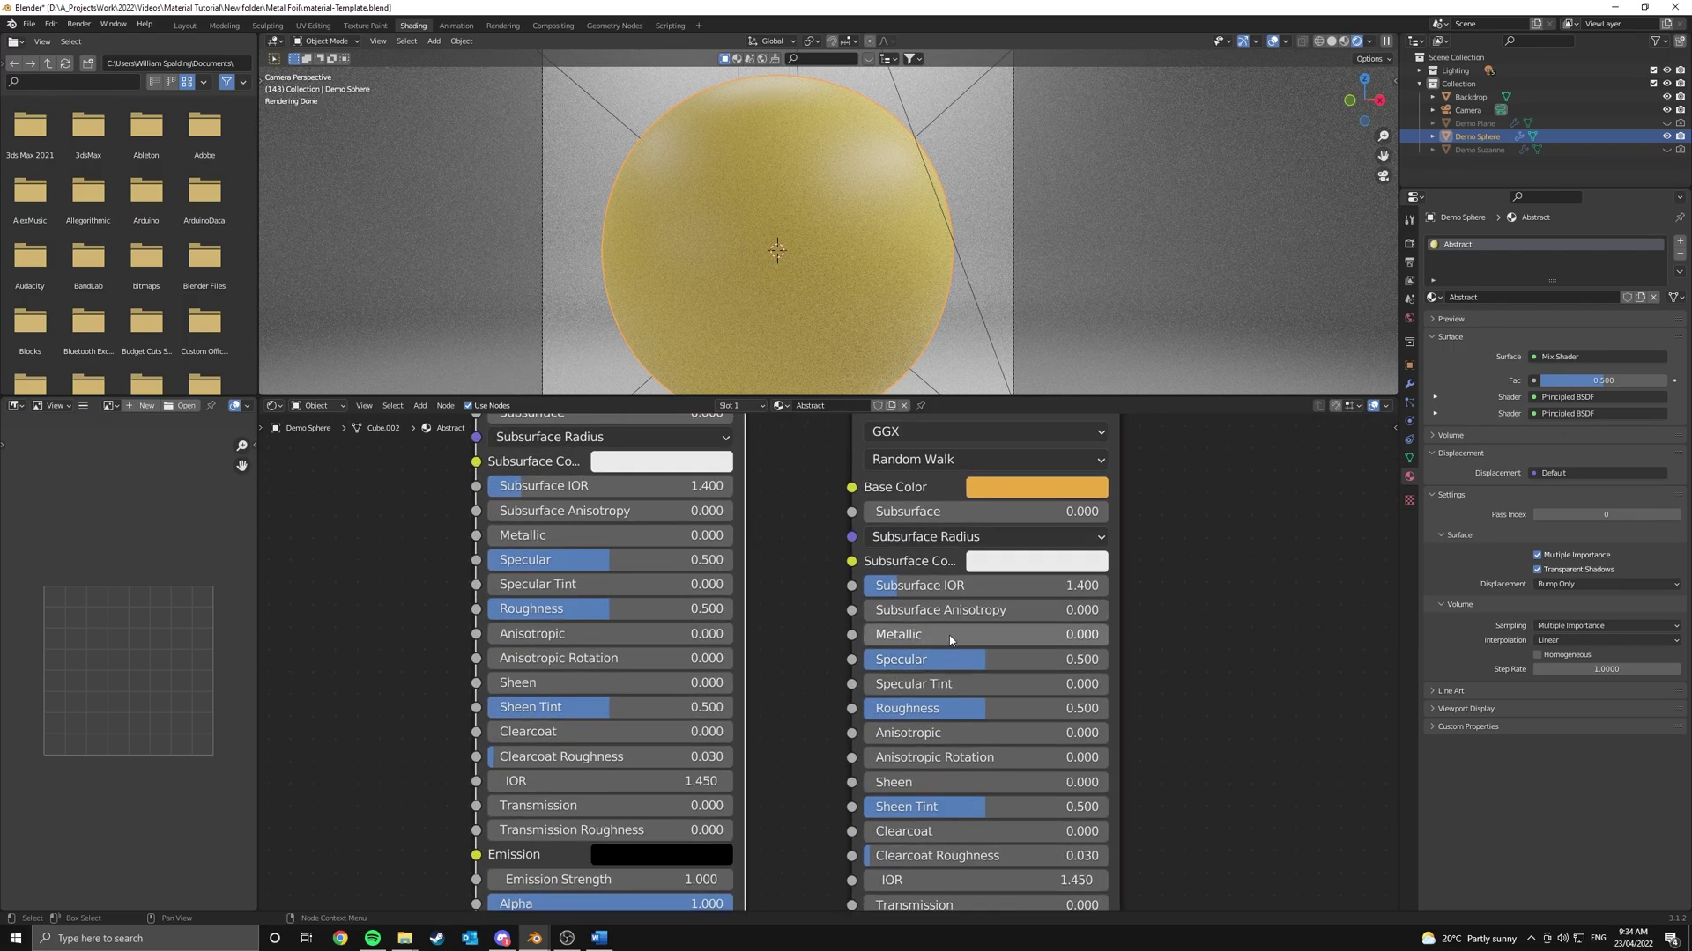
drag(969, 634, 1580, 643)
drag(1064, 659, 1108, 660)
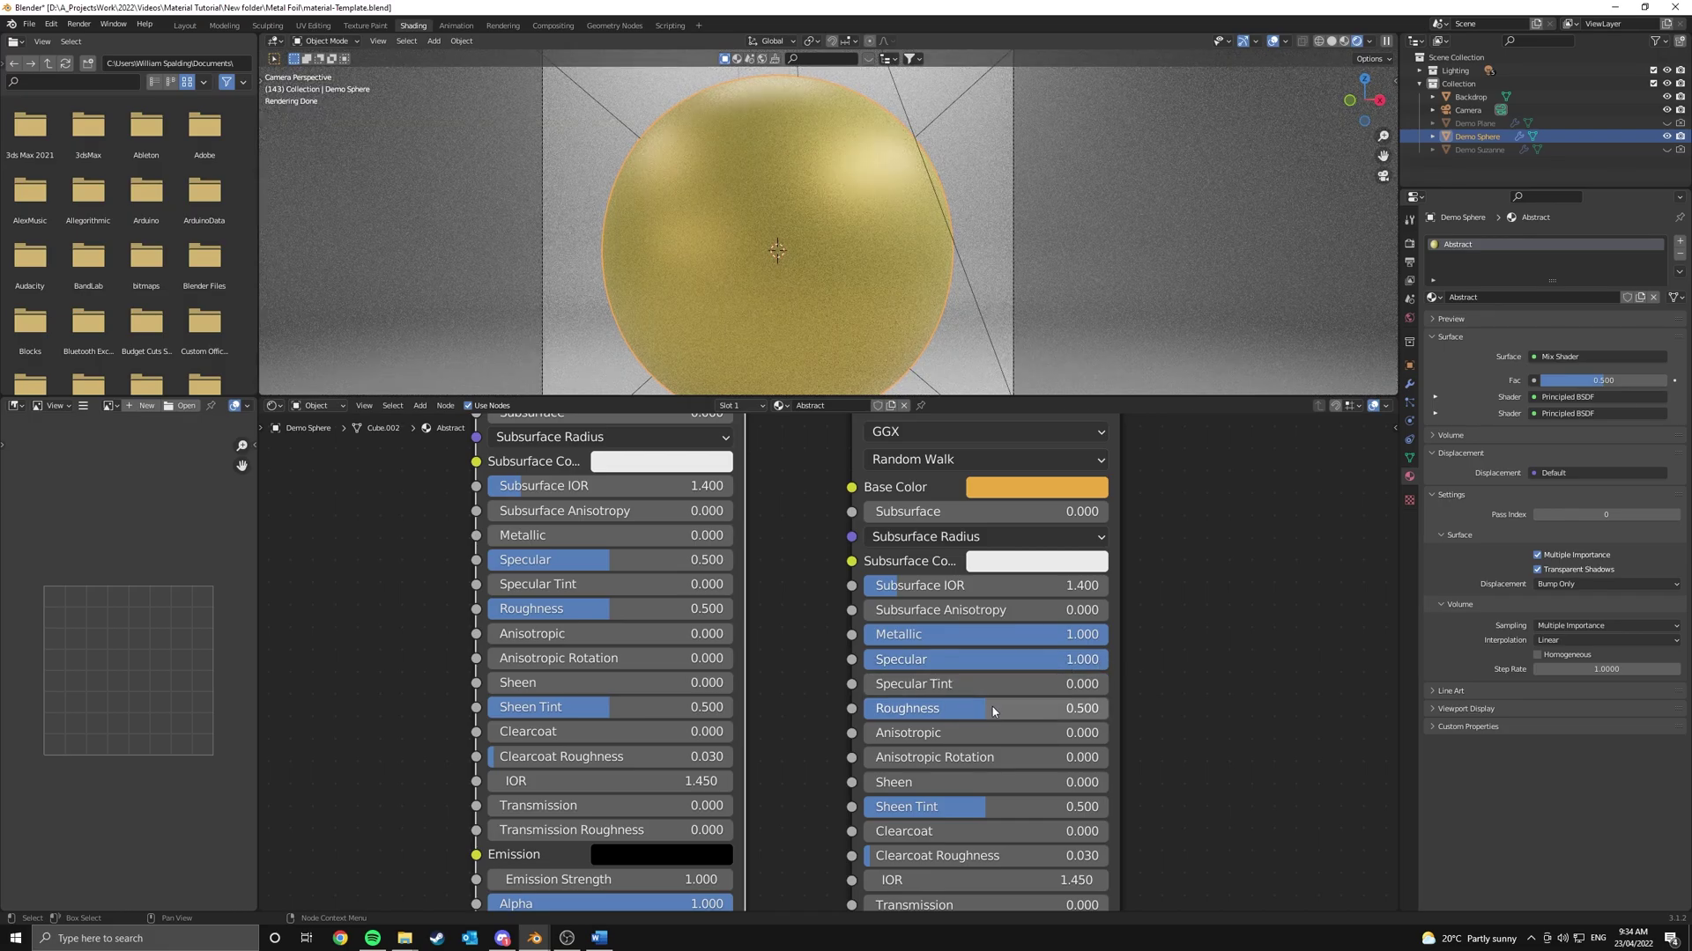
drag(993, 705, 904, 708)
Add a ColorRamp node above the shaders with its Color output connected to the Mix Shader's Fac input
scroll(908, 705, down, 2)
middle_drag(839, 480, 943, 564)
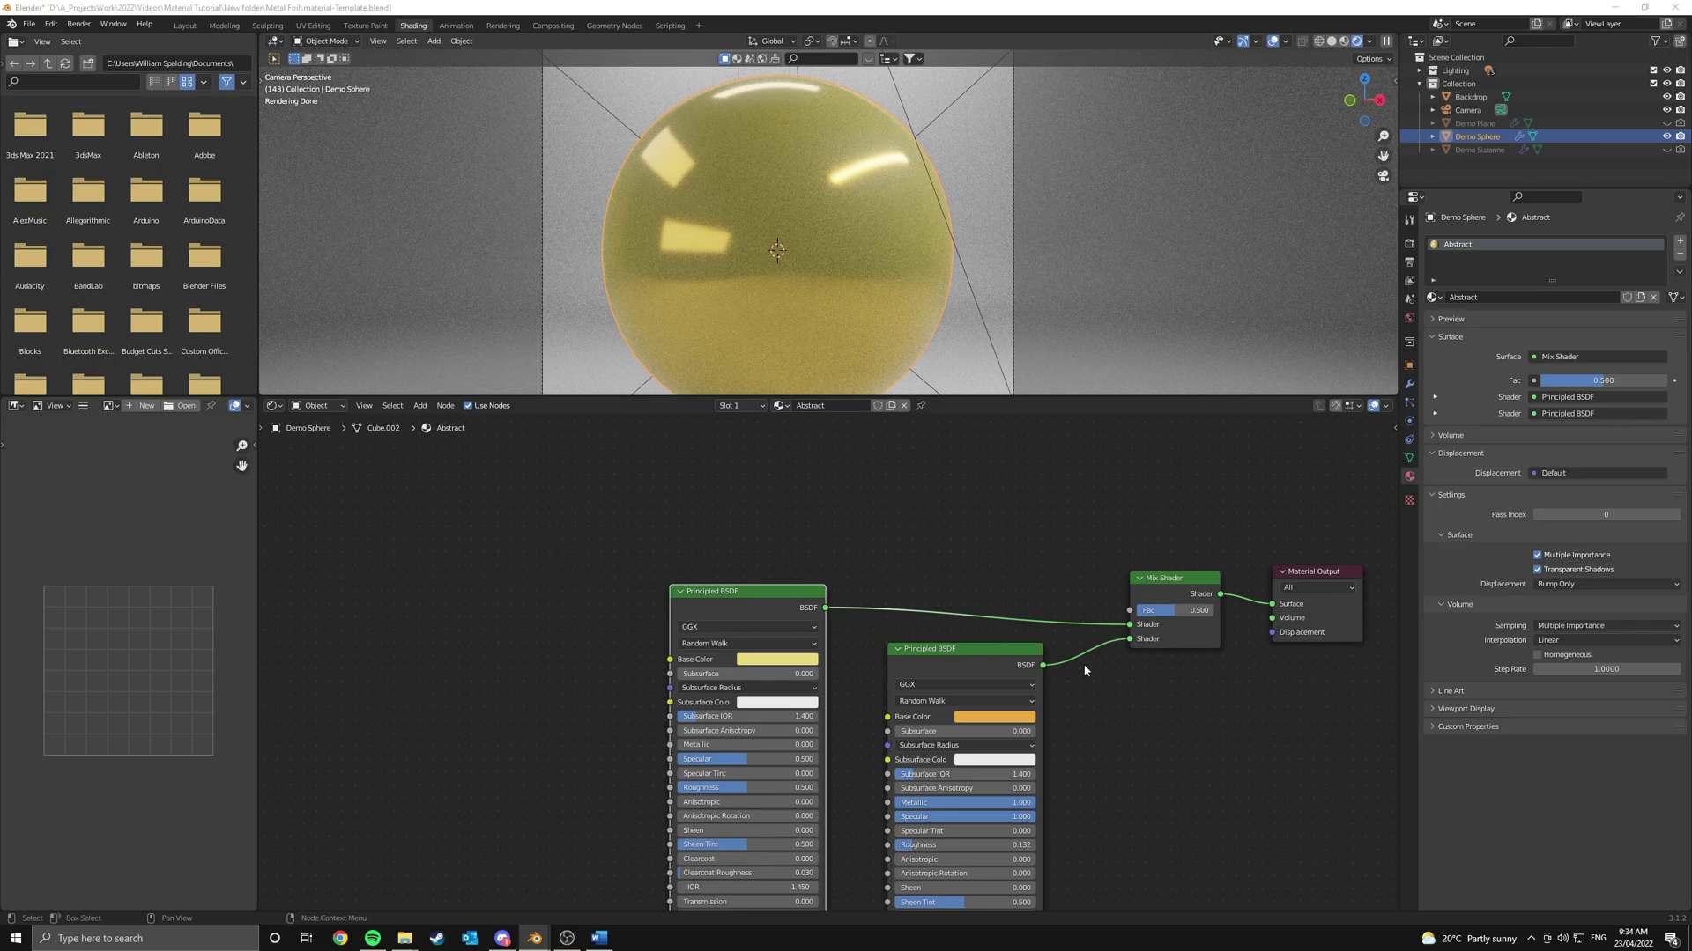
scroll(874, 574, up, 1)
drag(787, 591, 823, 604)
middle_drag(1152, 587, 1269, 657)
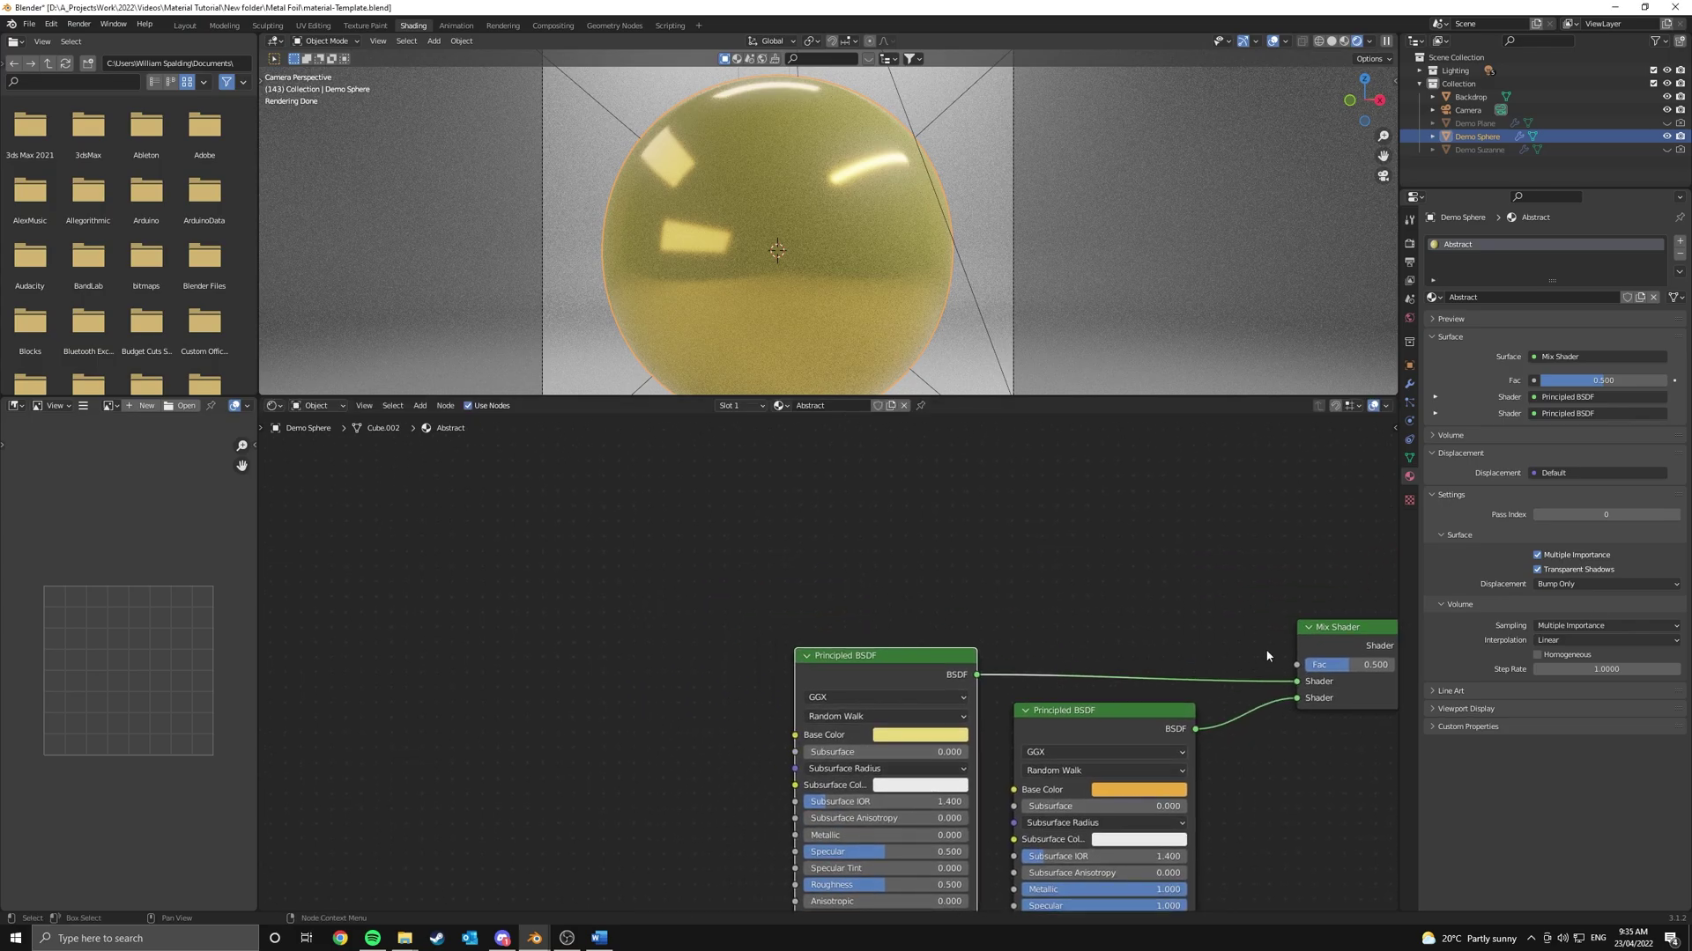
drag(1296, 671, 901, 499)
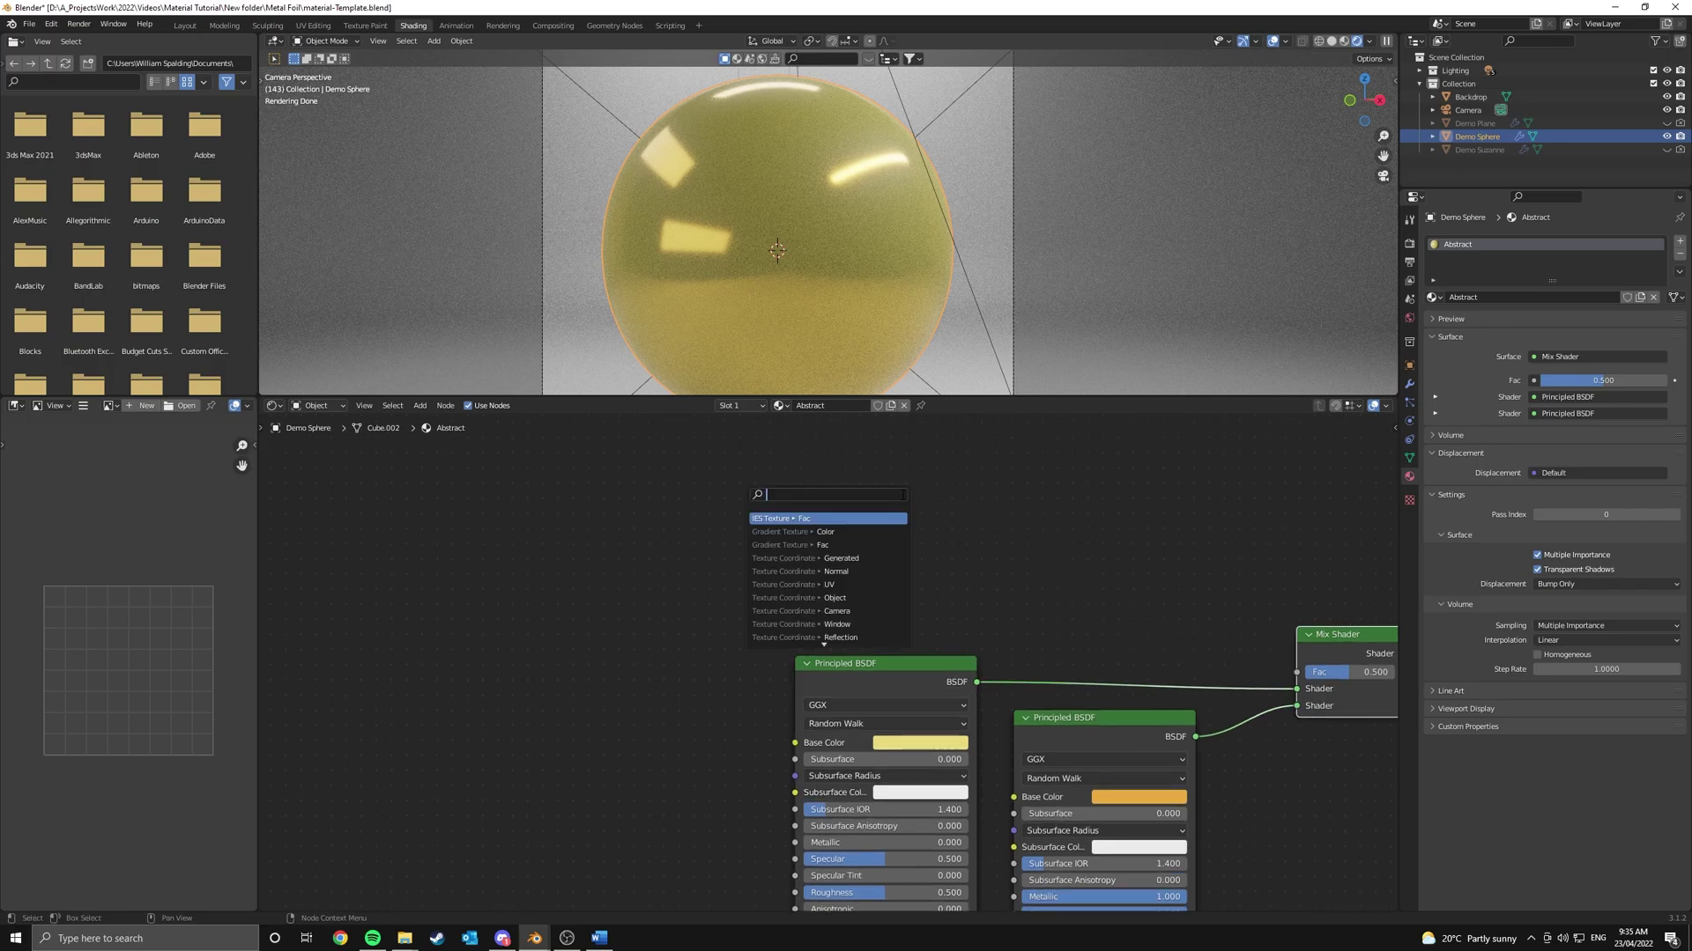
text(color ramp)
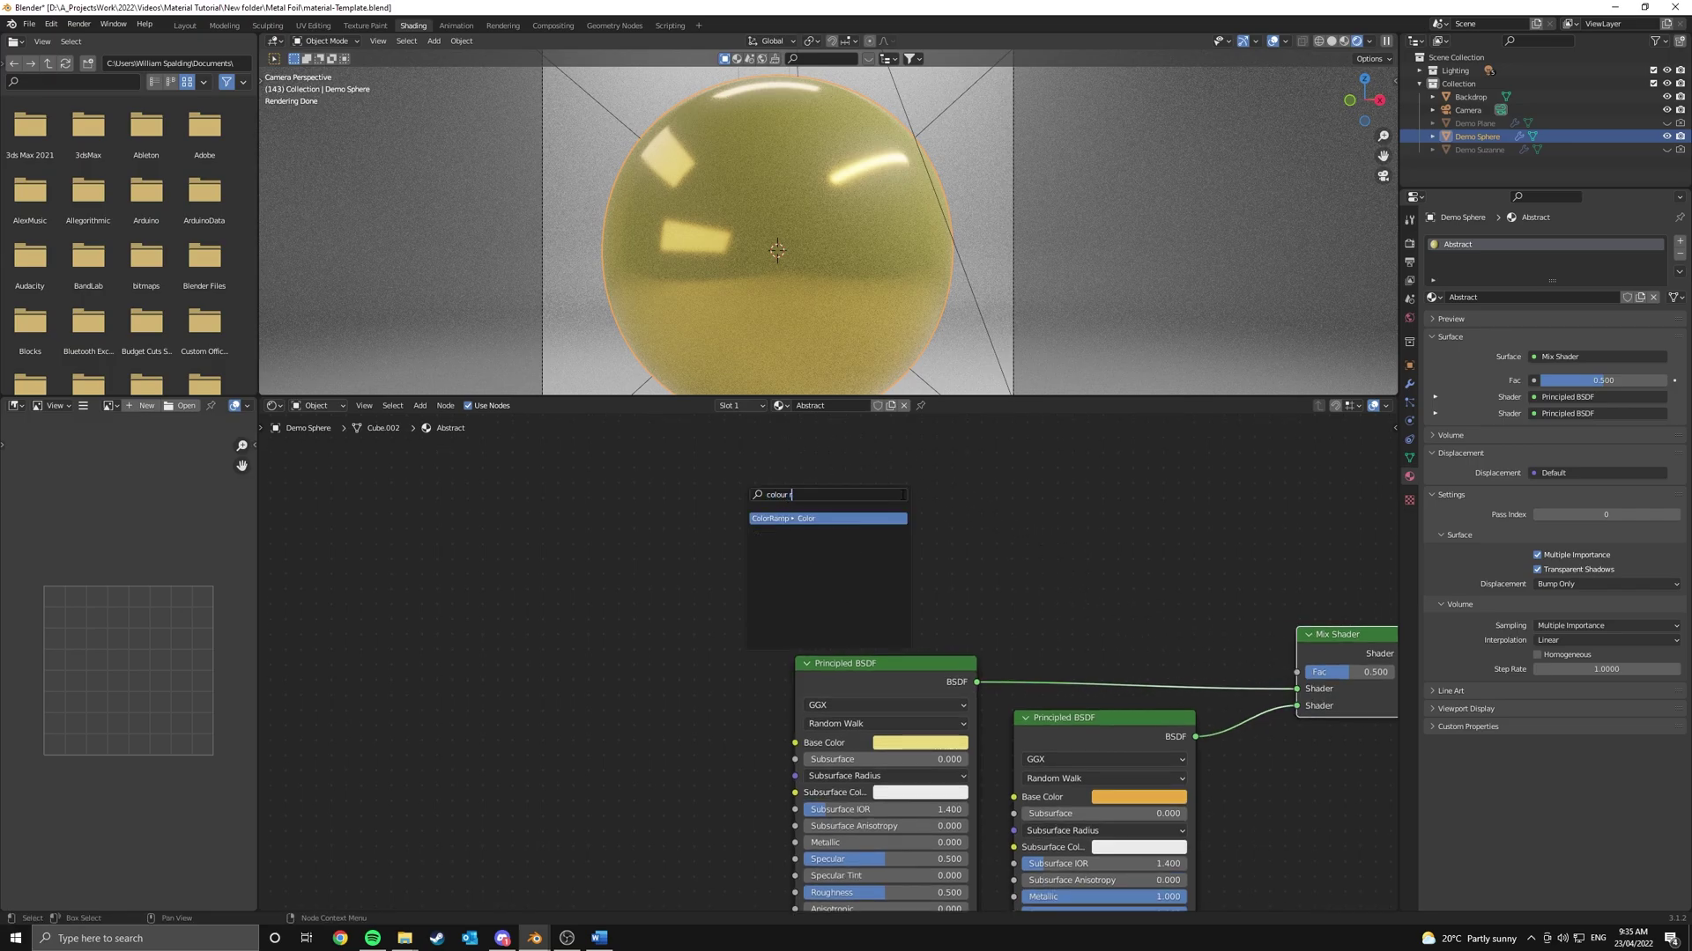
key(Return)
click(975, 480)
Add a Musgrave Texture node and connect its Height output to the ColorRamp's Fac input
middle_drag(807, 526, 1080, 562)
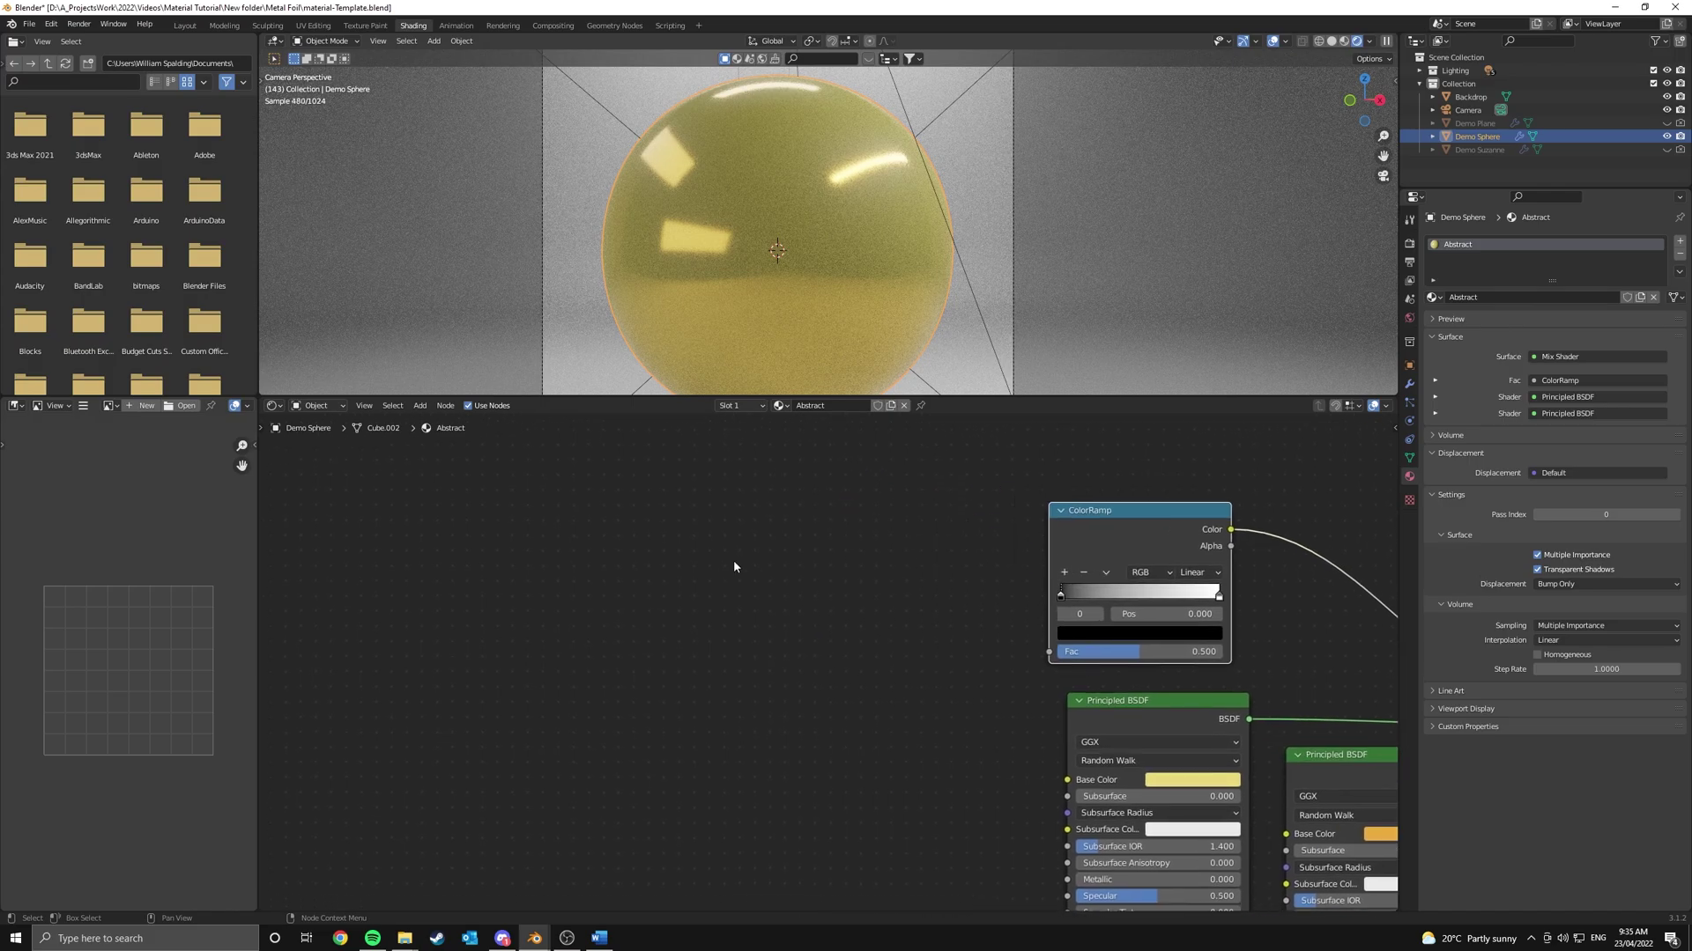
key(shift+a)
click(730, 563)
text(c)
key(BackSpace)
text(mus)
key(Return)
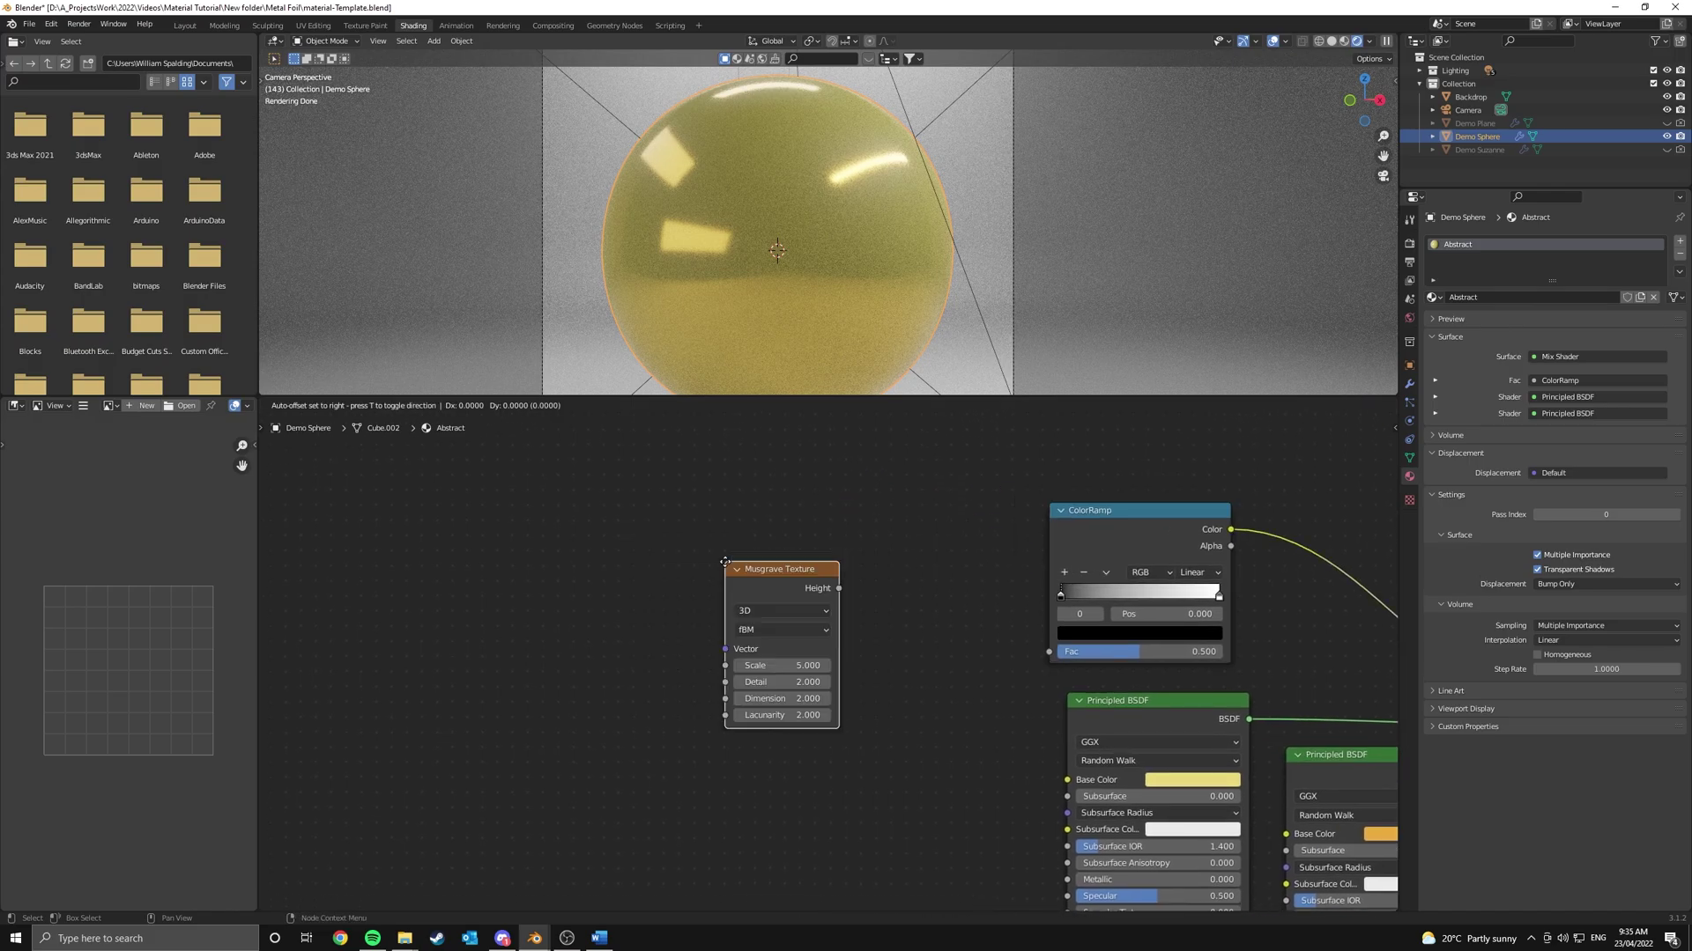
click(669, 592)
alt+right_drag(752, 625, 1129, 614)
Add a Displacement node below the two Principled BSDF nodes
middle_drag(1027, 608, 1256, 598)
middle_drag(1045, 653, 679, 491)
scroll(868, 625, down, 3)
key(shift+a)
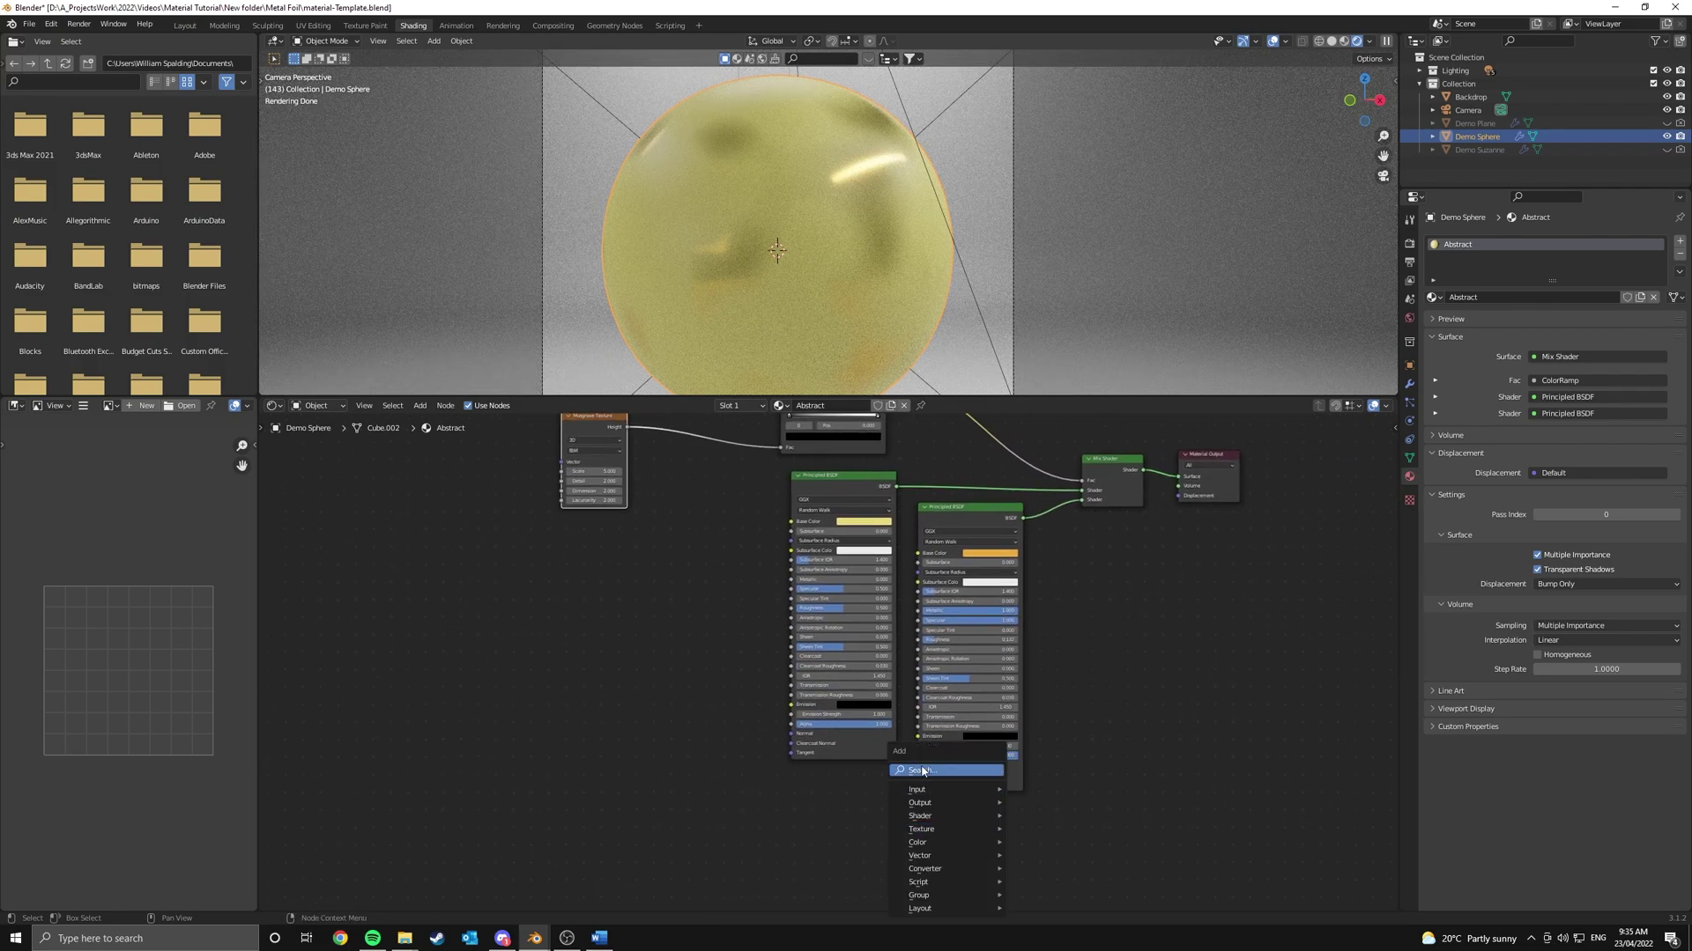
click(921, 769)
text(dios)
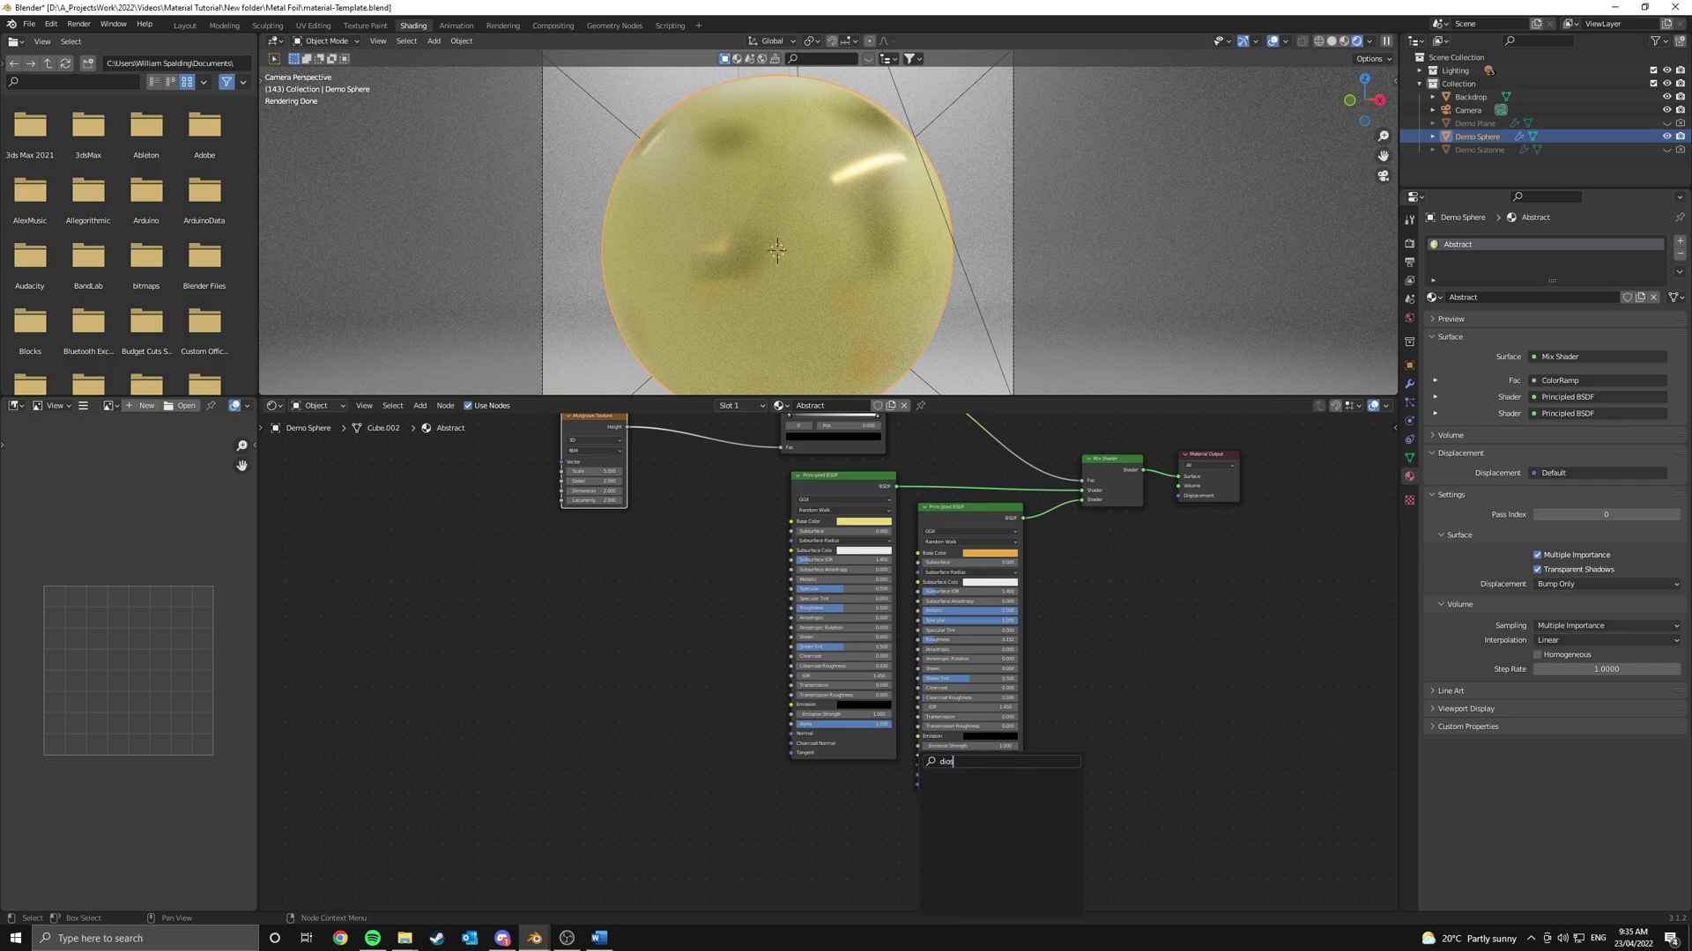
key(BackSpace)
key(BackSpace)
text(s)
key(Return)
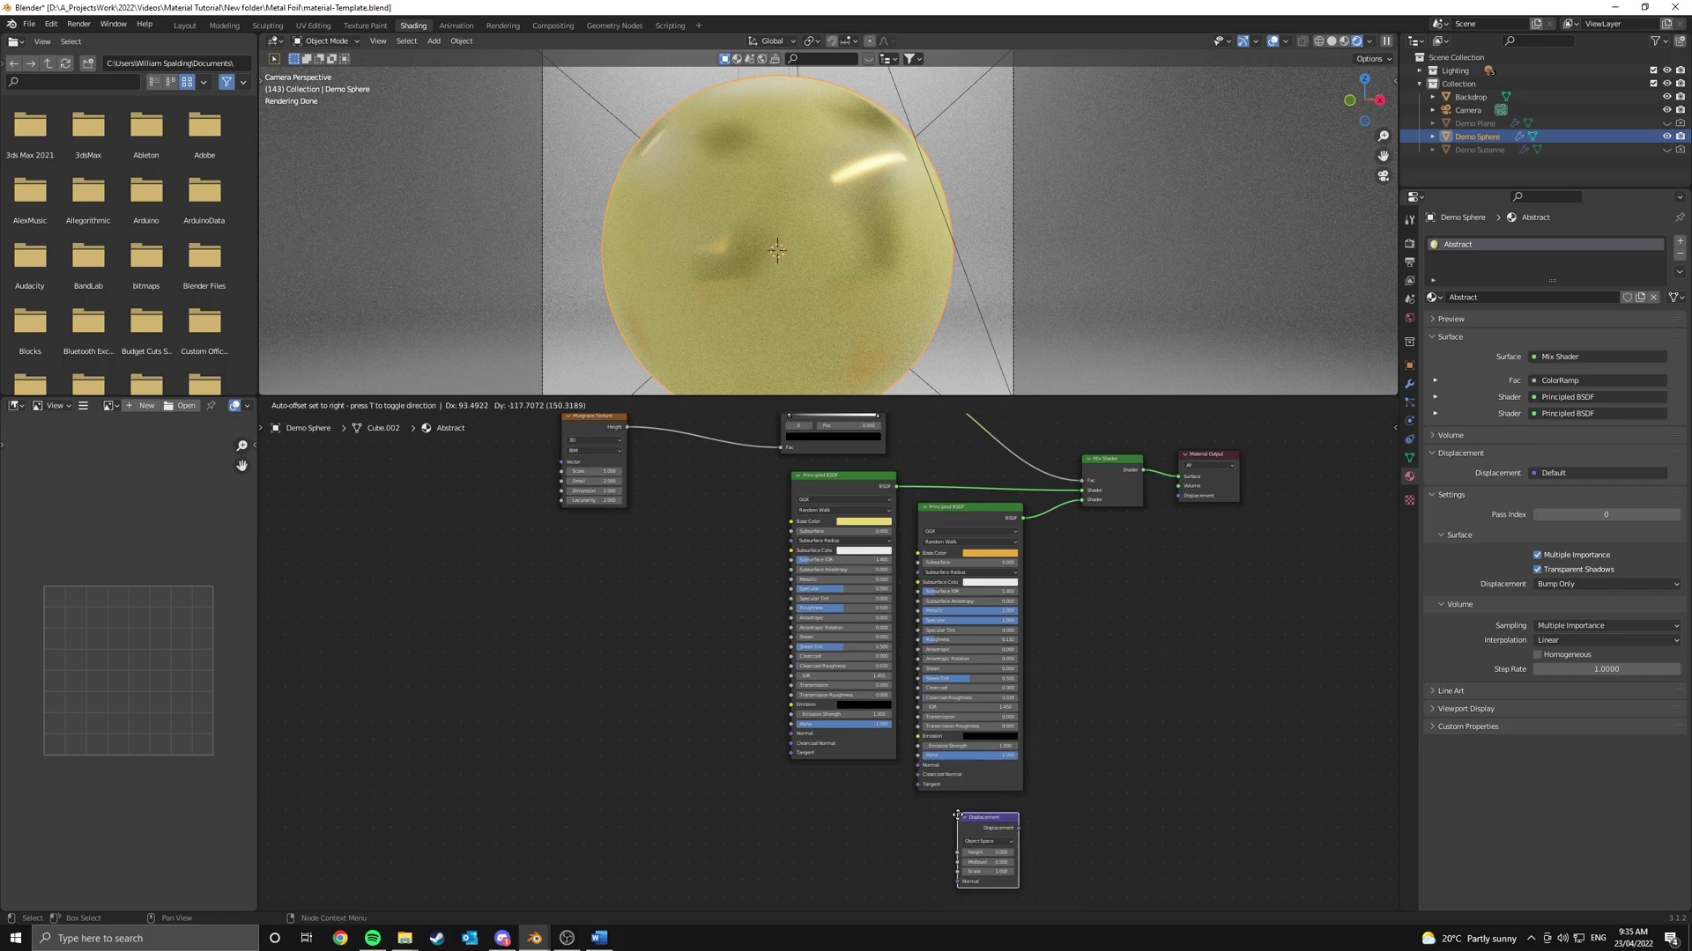
click(1011, 824)
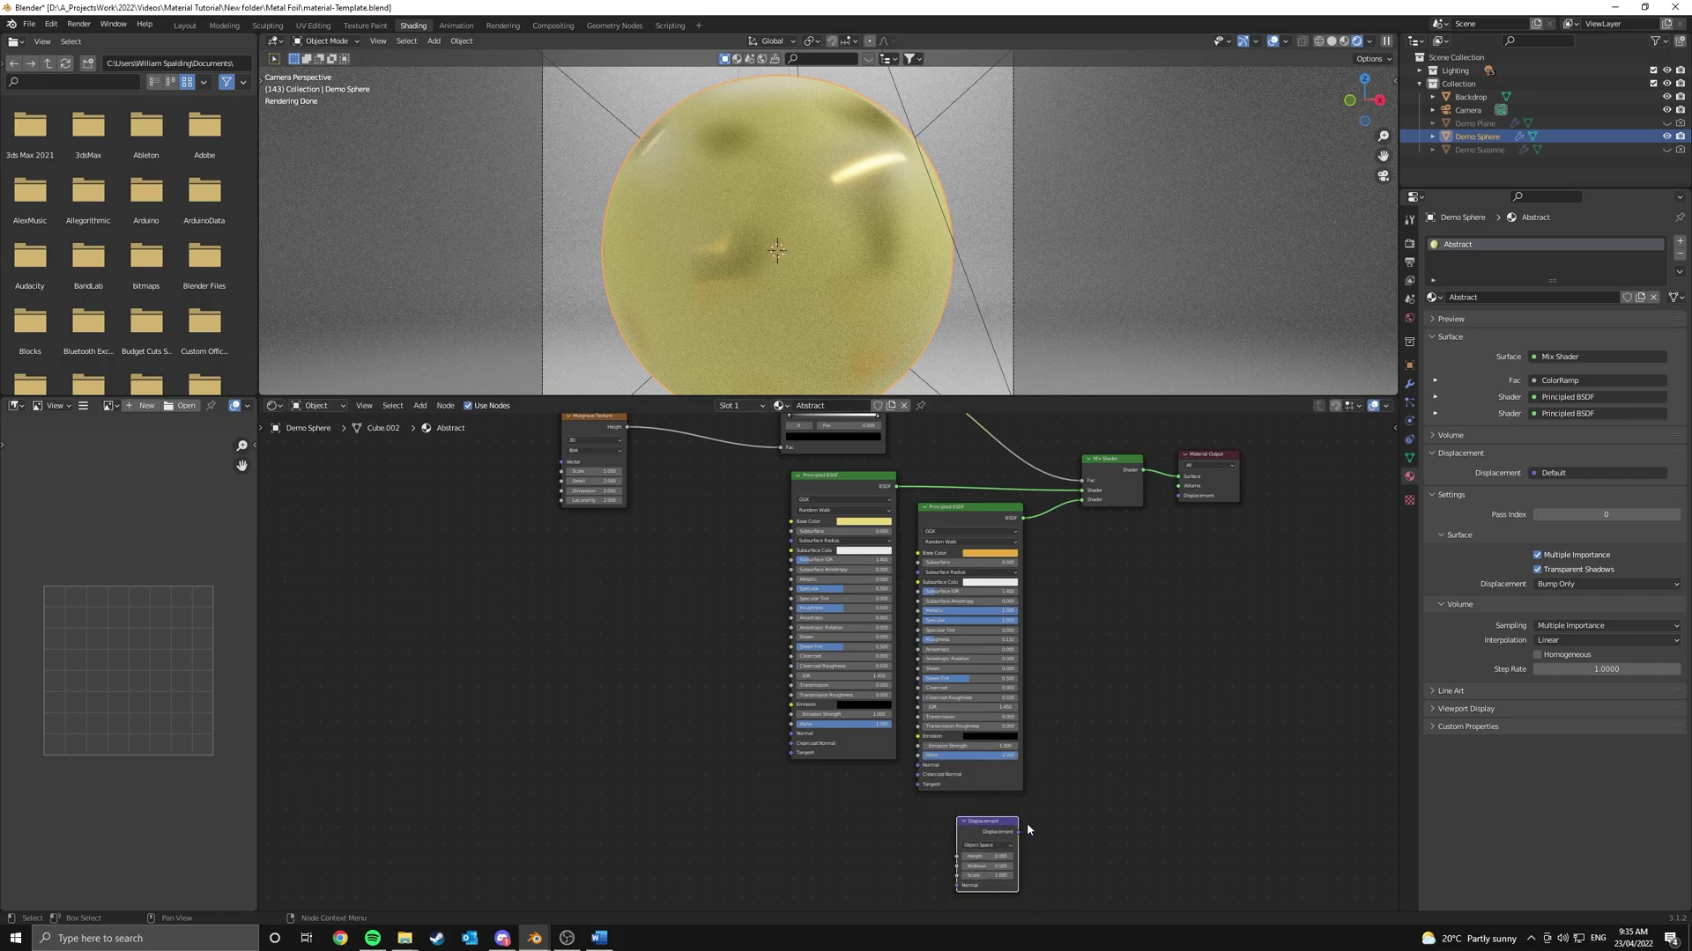
Connect the Displacement node to the Material Output's Displacement input and set the material's displacement method to Displacement and Bump
drag(1020, 832, 1220, 495)
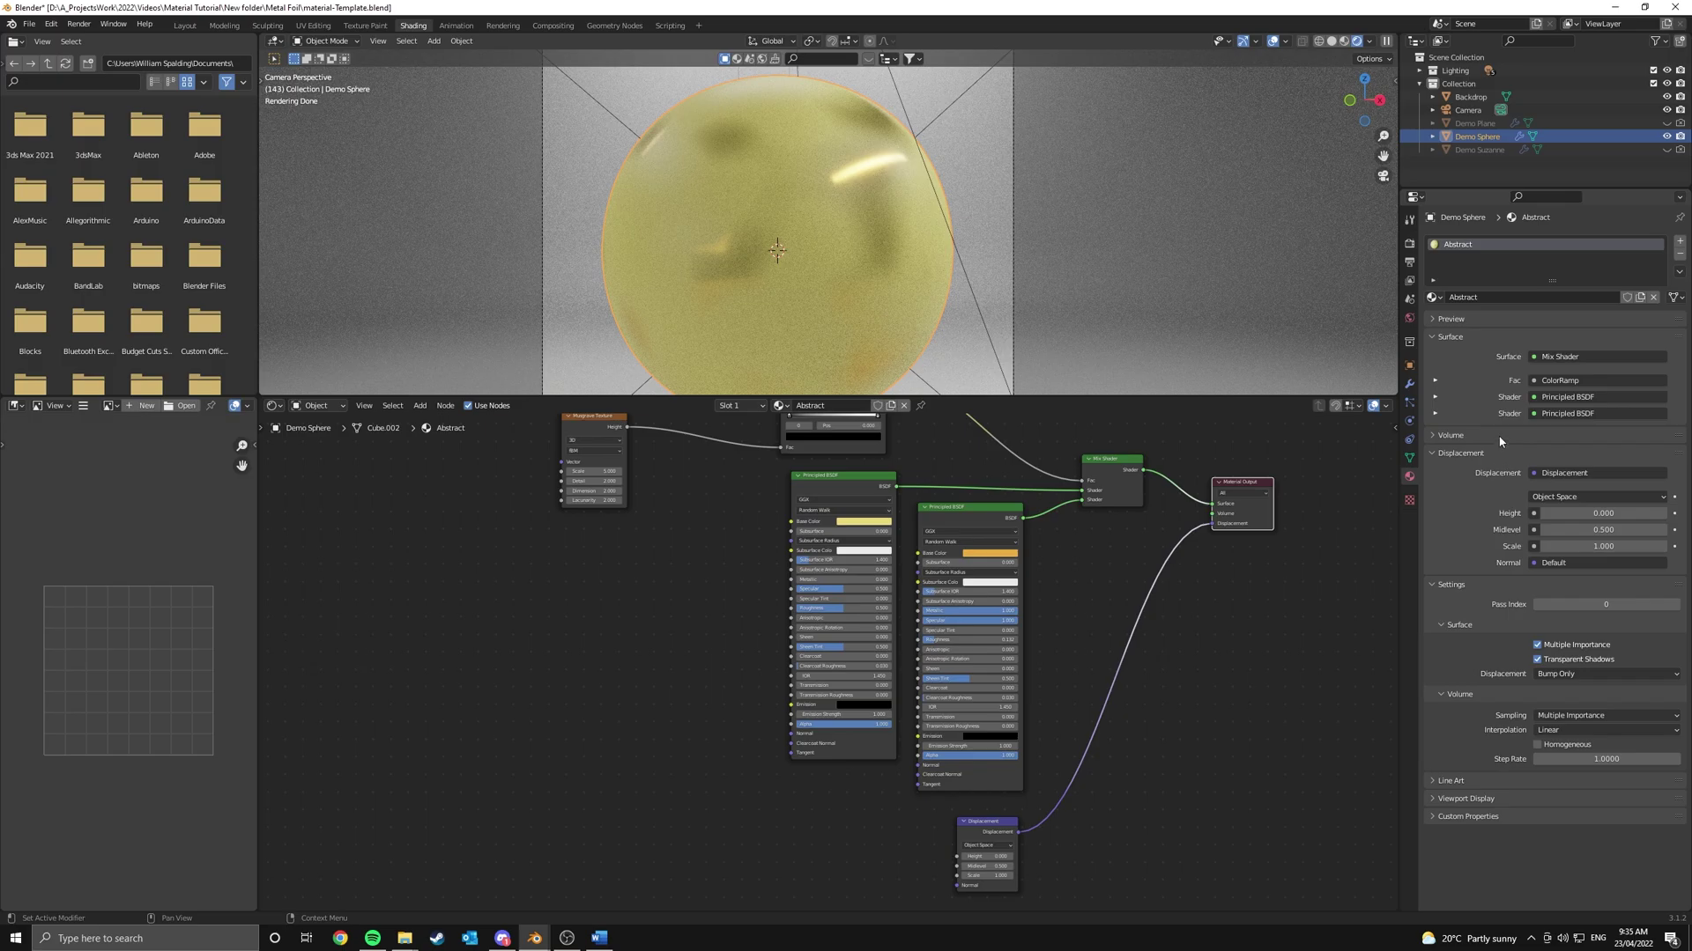
click(1558, 676)
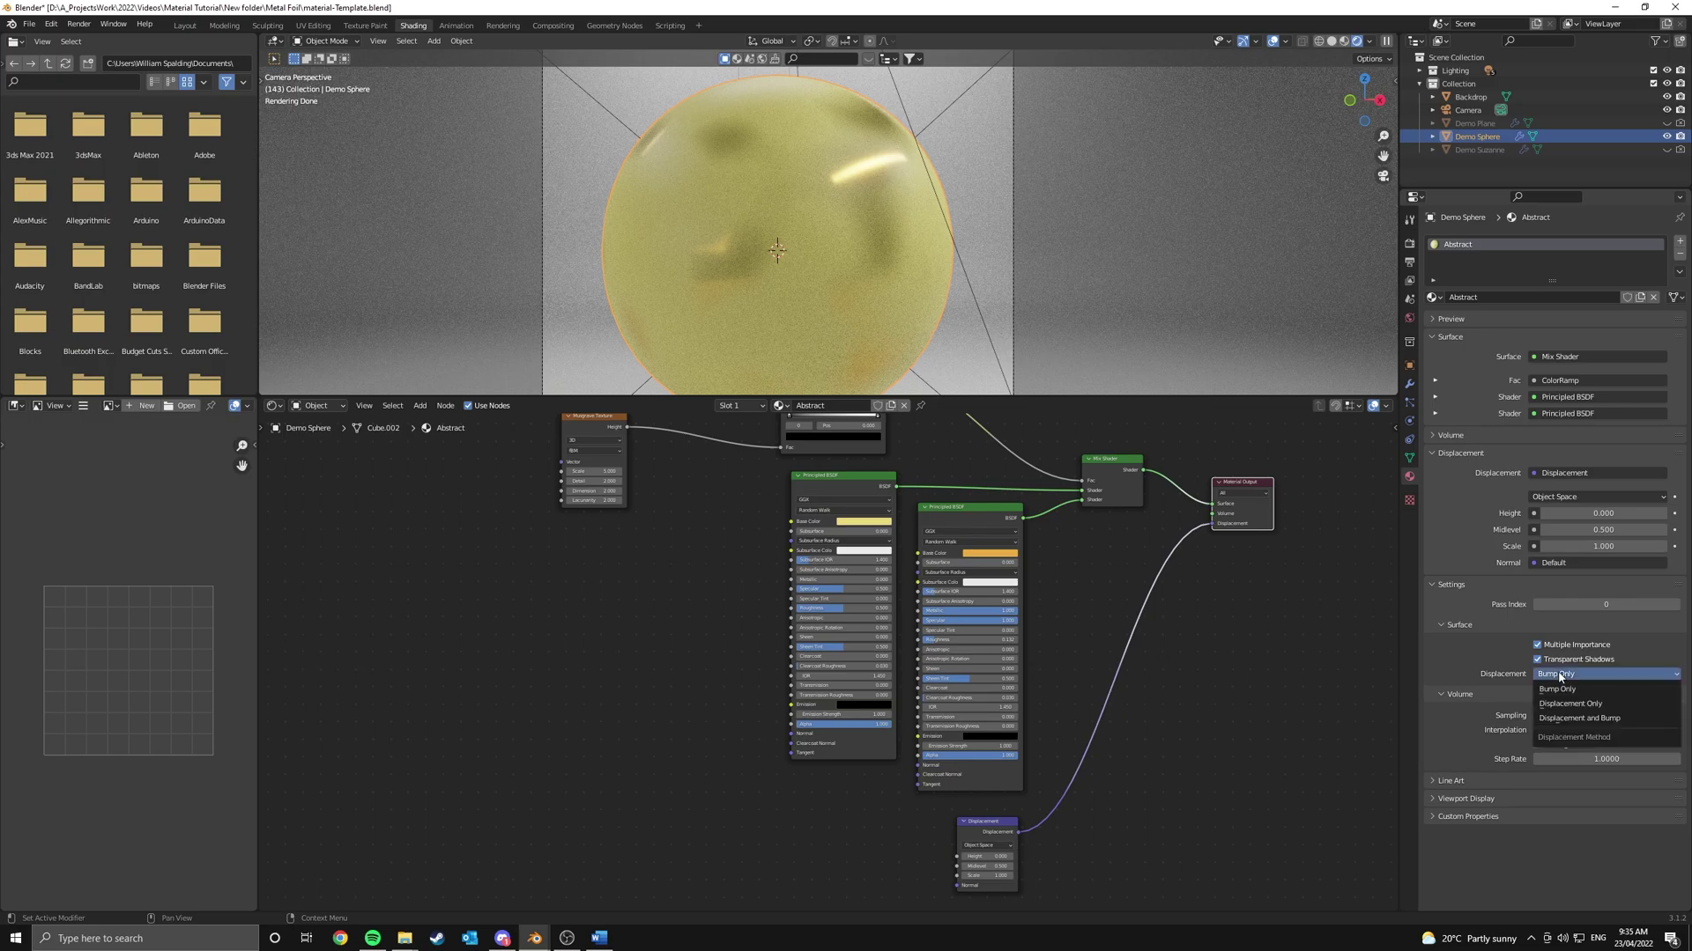
click(1590, 721)
Connect the Musgrave Texture's Height output to the Displacement node's Height input
scroll(987, 828, up, 3)
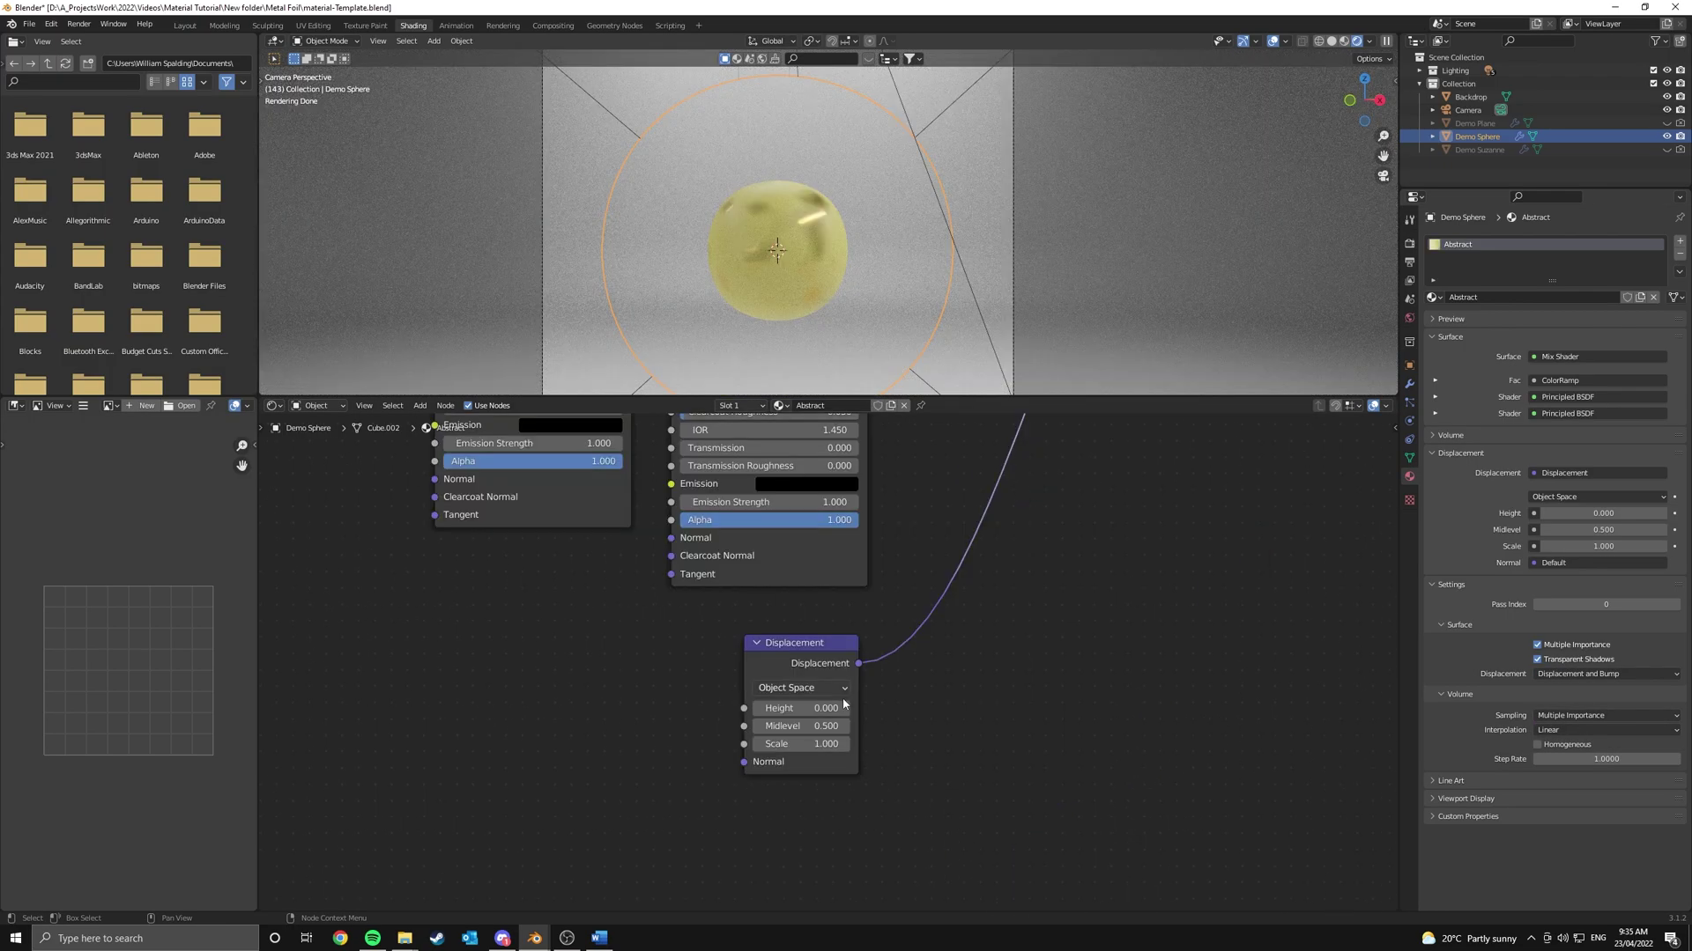
middle_drag(600, 634, 1006, 738)
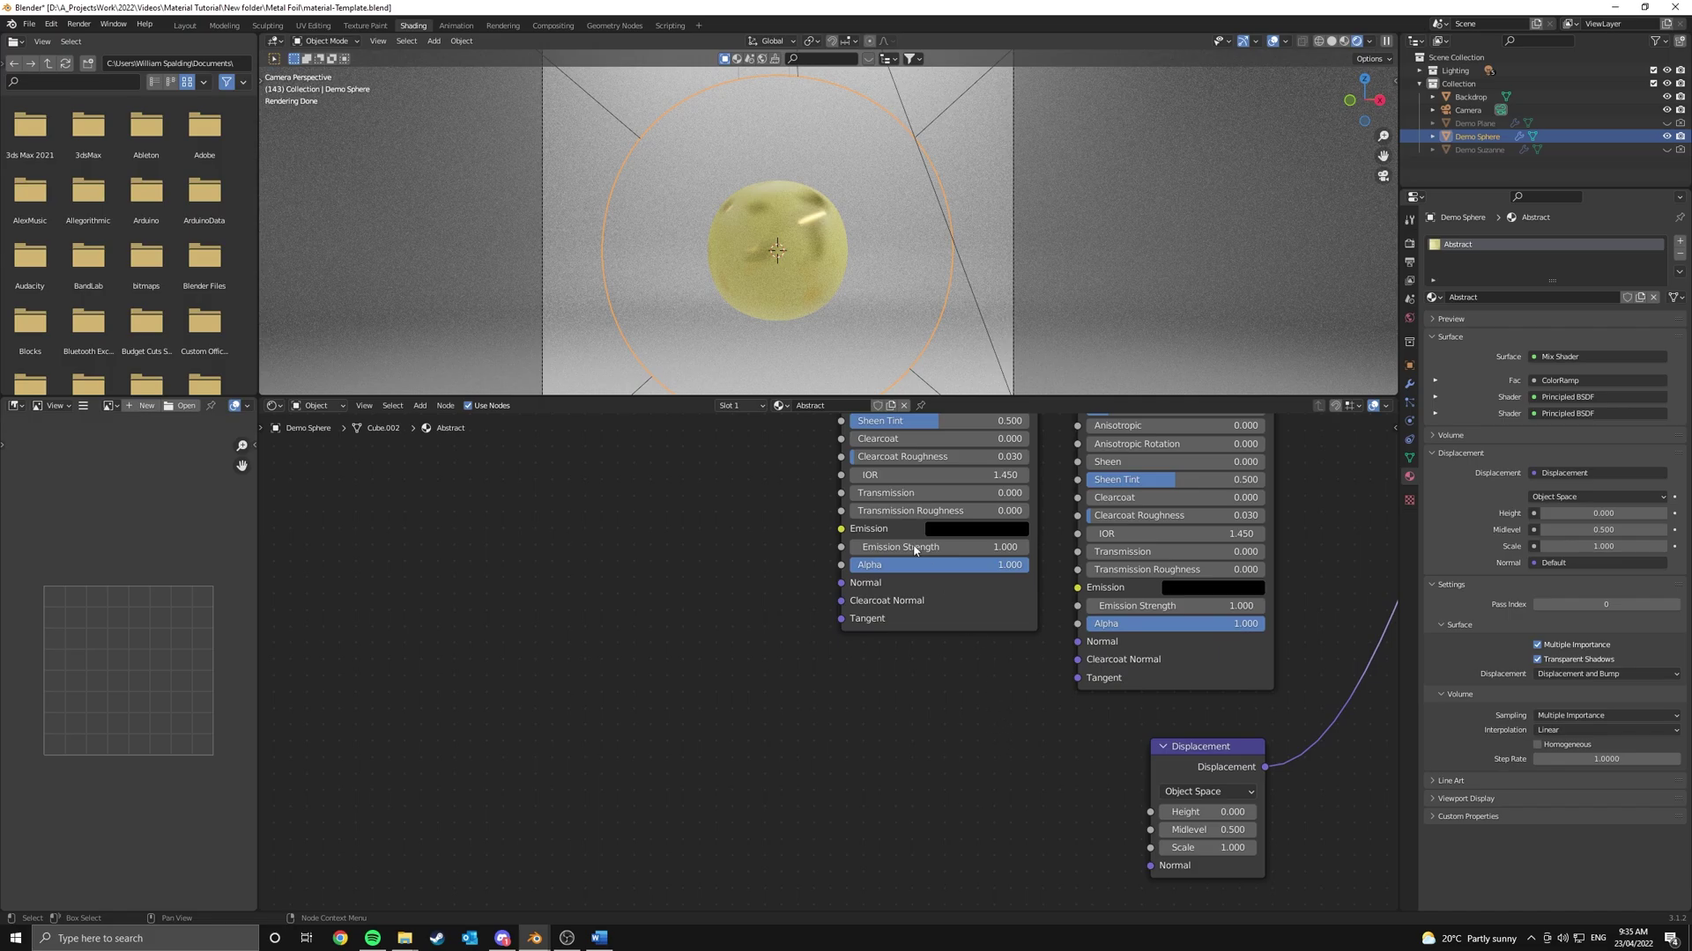
scroll(729, 740, down, 4)
scroll(736, 616, up, 2)
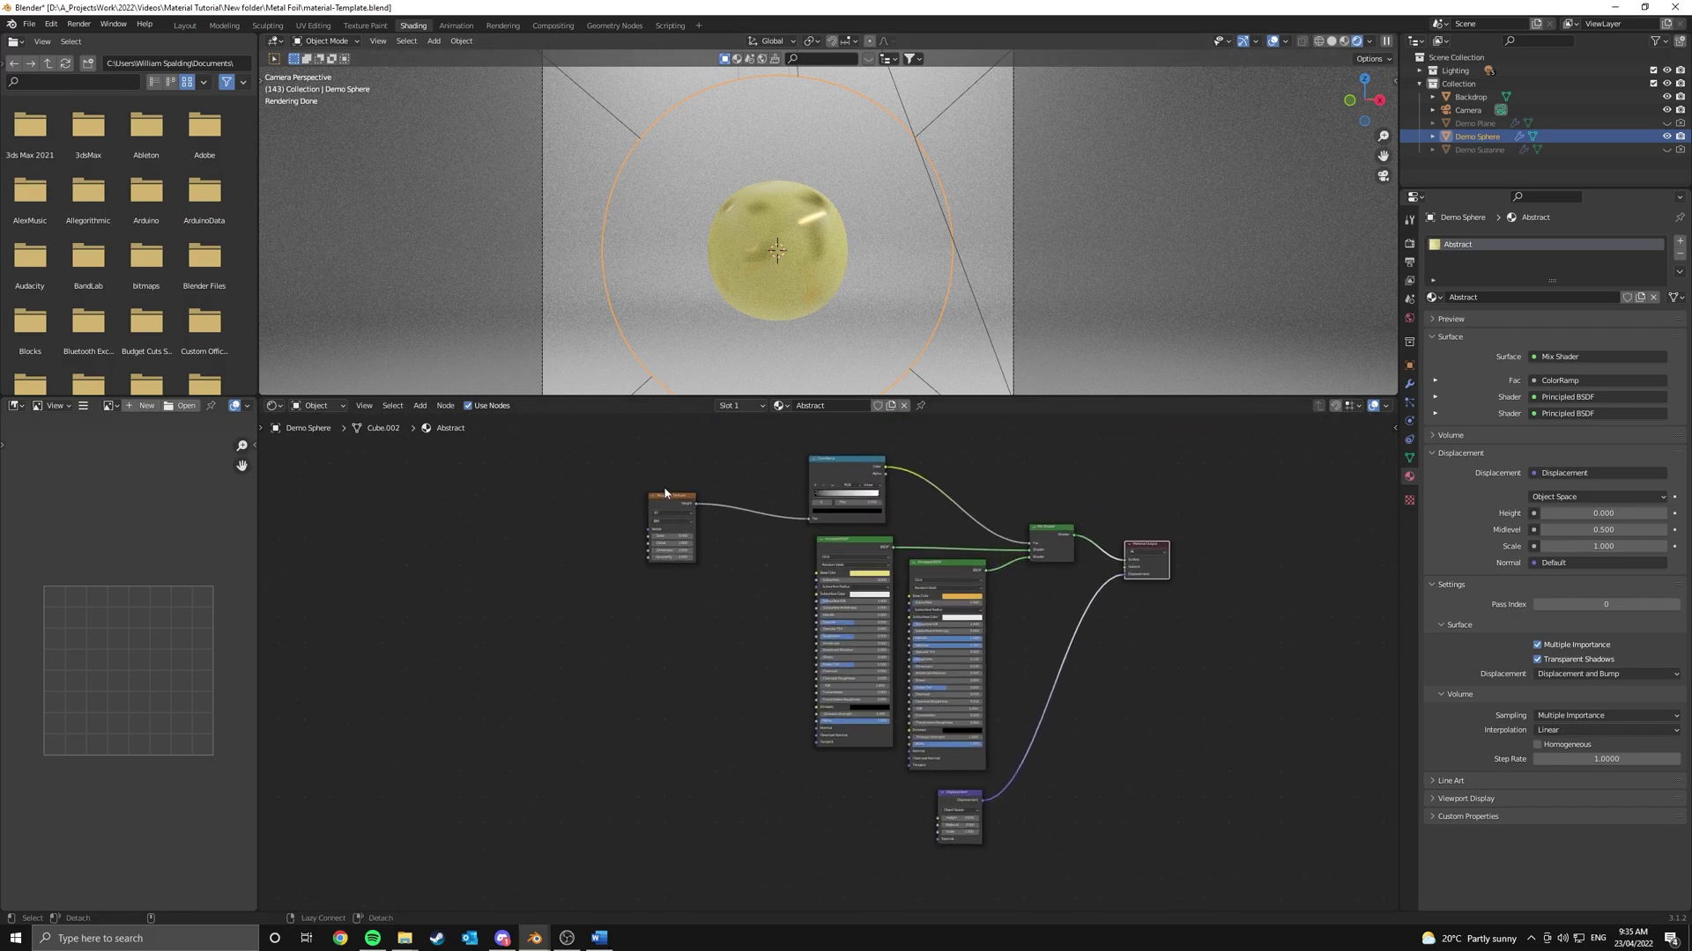
alt+right_drag(663, 489, 947, 815)
key(KP_Decimal)
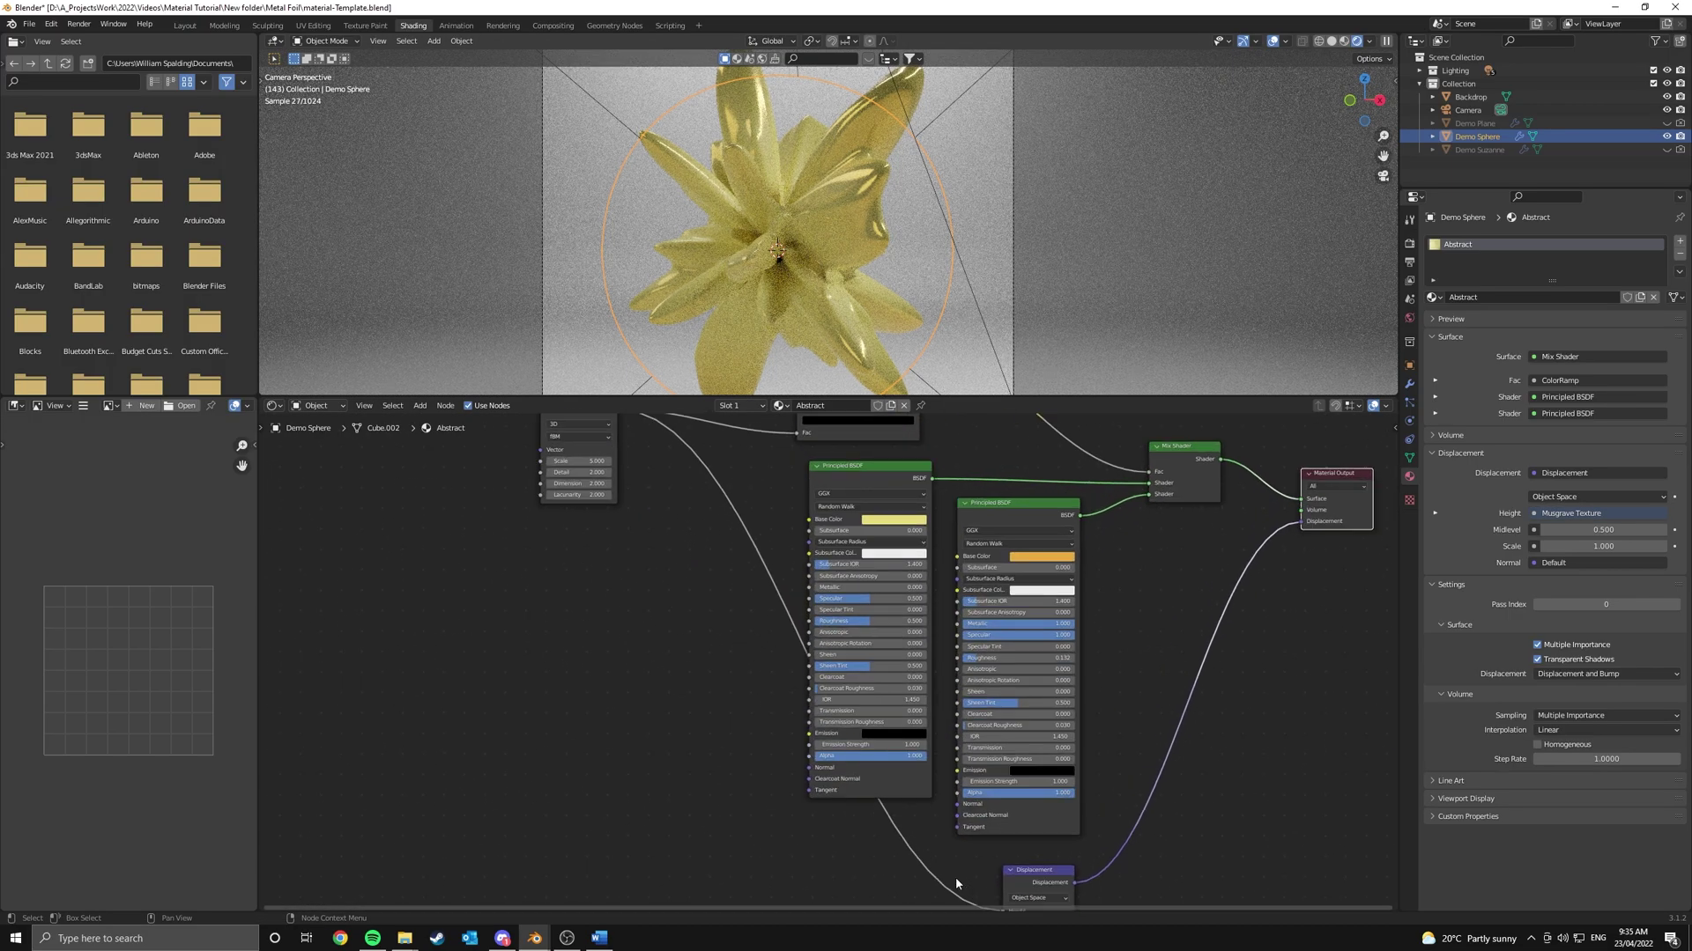
scroll(717, 605, up, 7)
scroll(696, 604, down, 7)
middle_drag(680, 604, 963, 817)
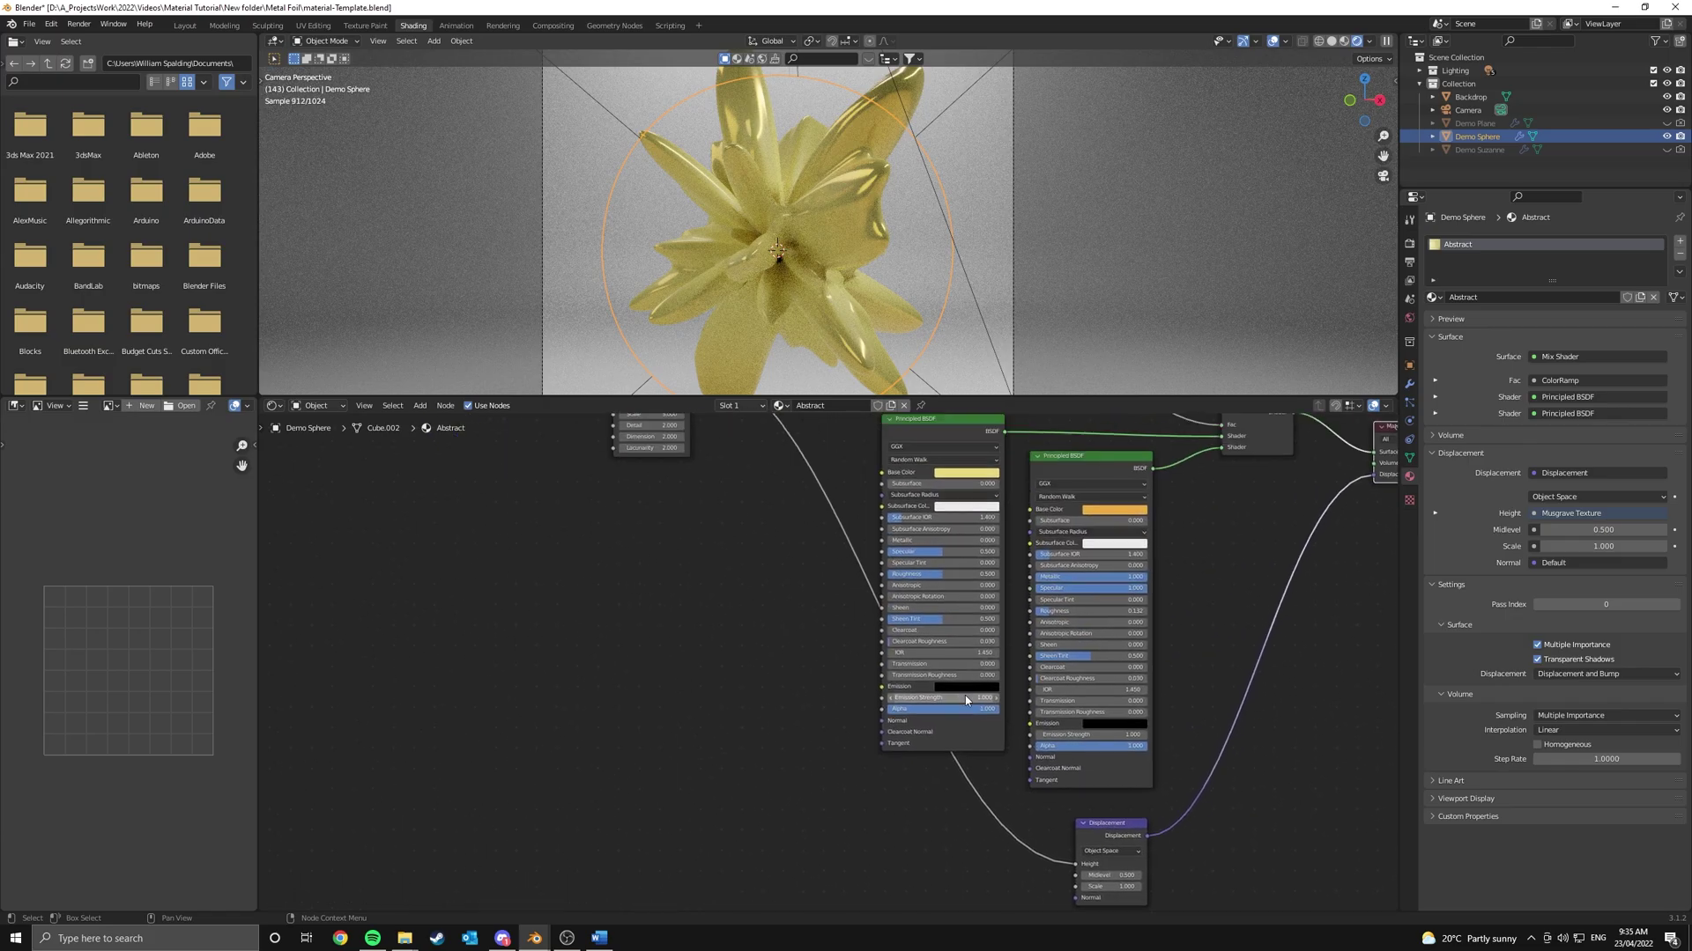
Add a Math node in front of the Musgrave Texture node and set its operation to Multiply
middle_drag(820, 556, 936, 758)
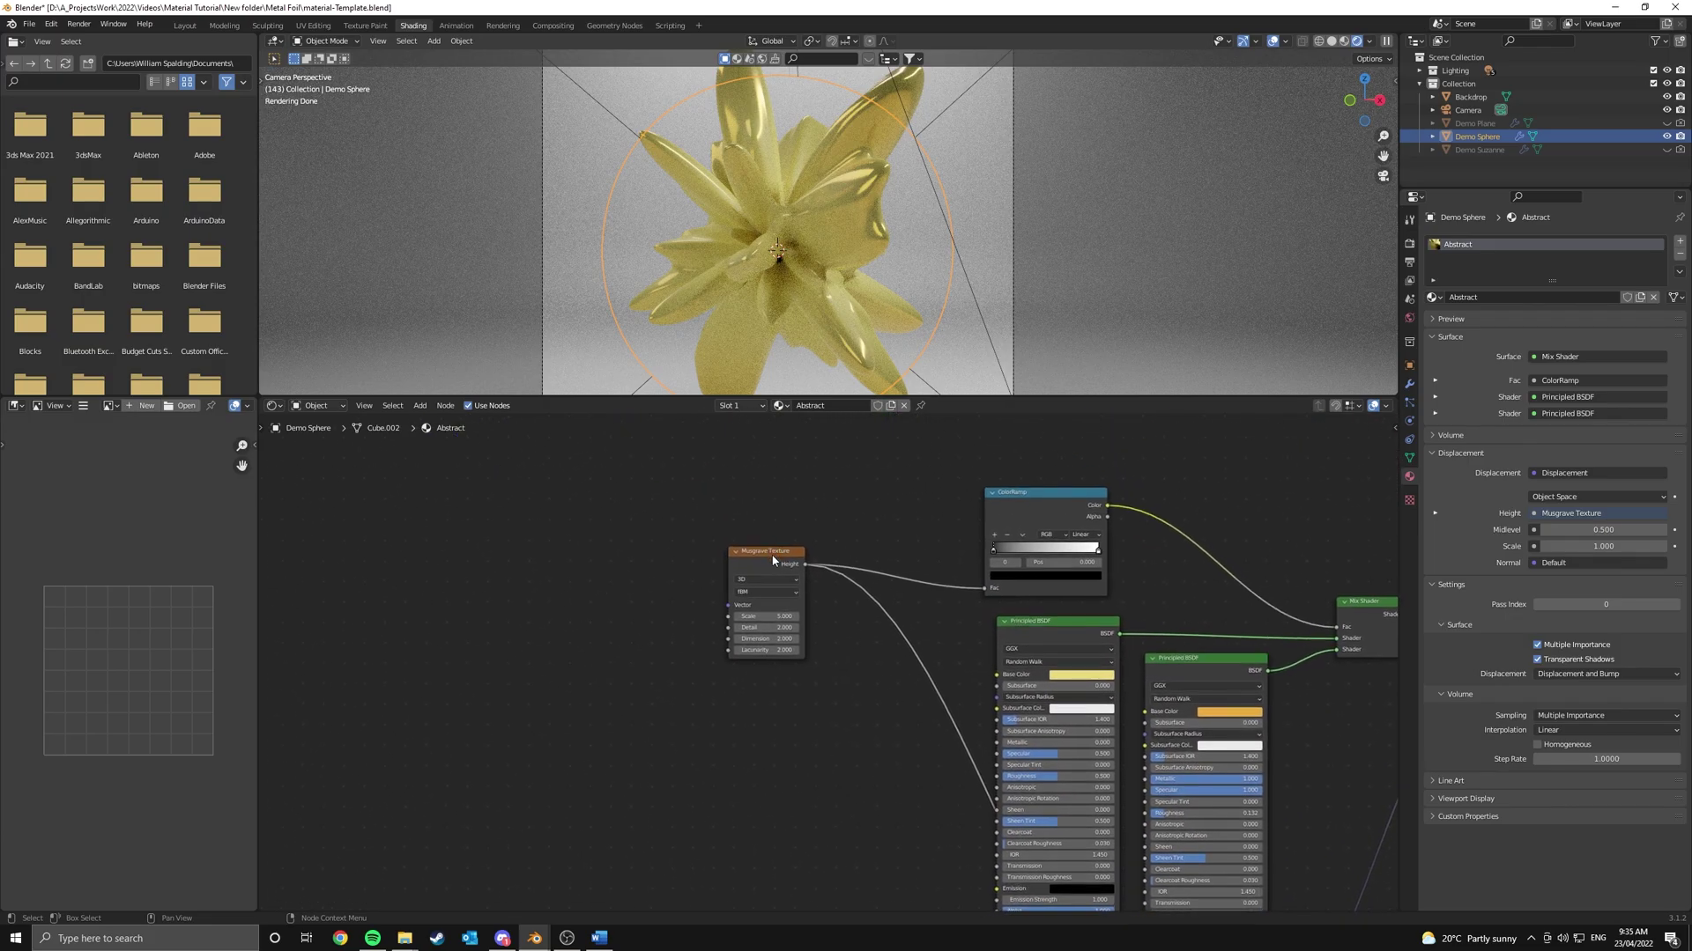
drag(773, 559, 790, 602)
middle_drag(744, 650, 930, 656)
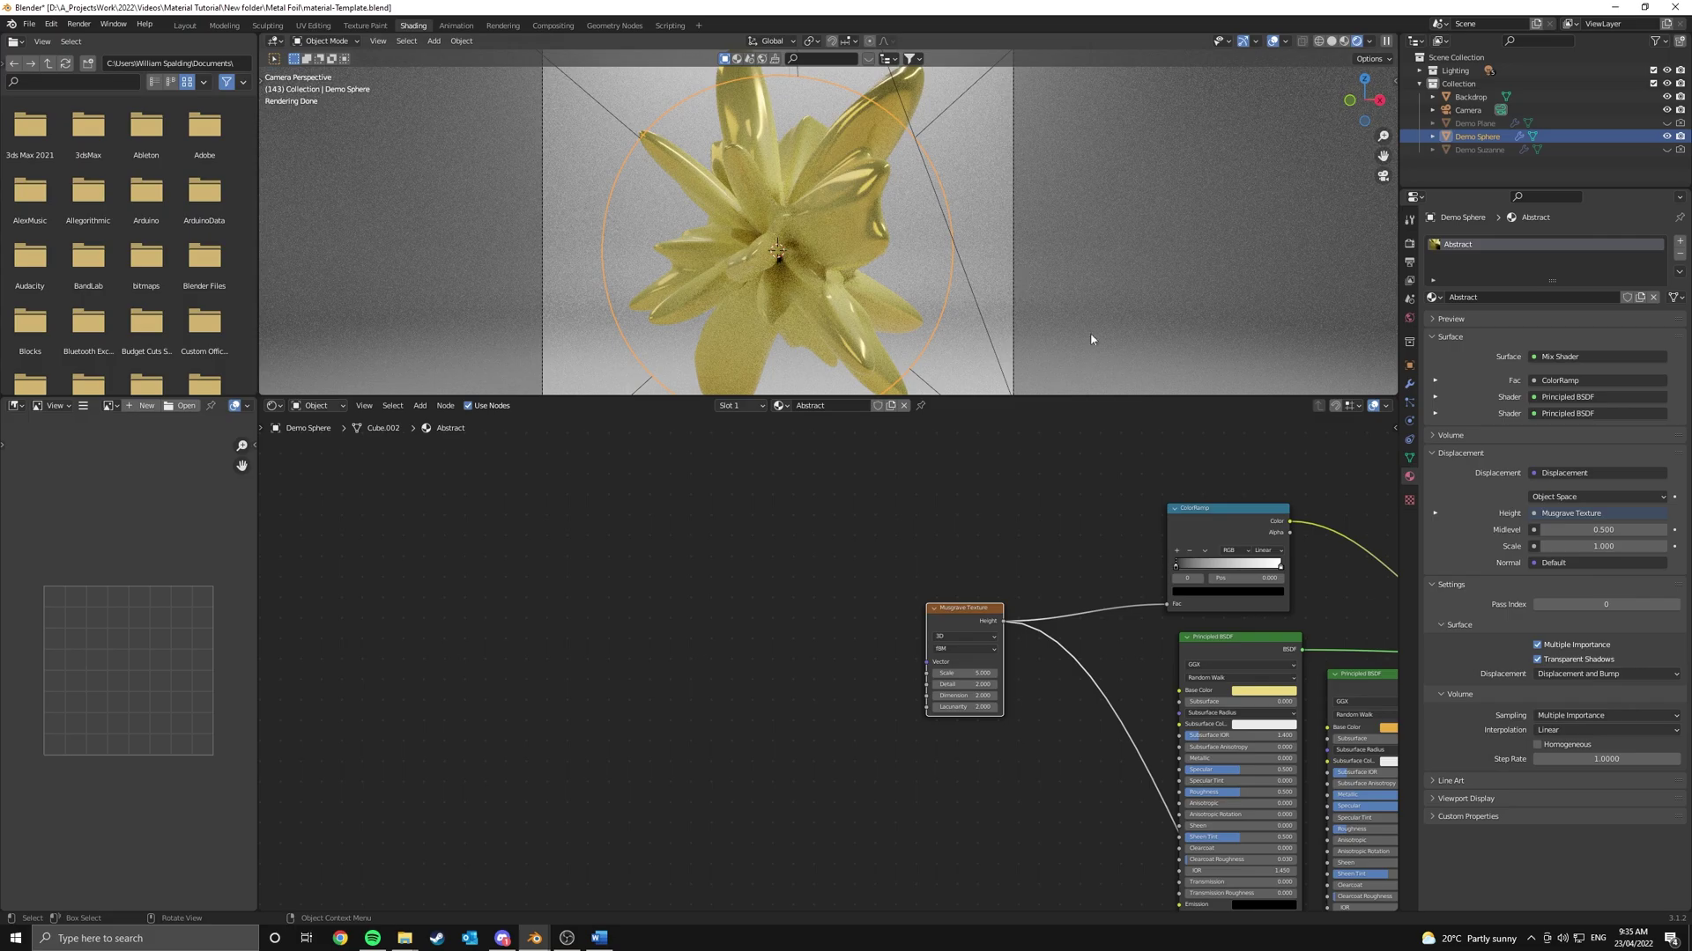
scroll(766, 468, up, 2)
key(shift+a)
click(710, 469)
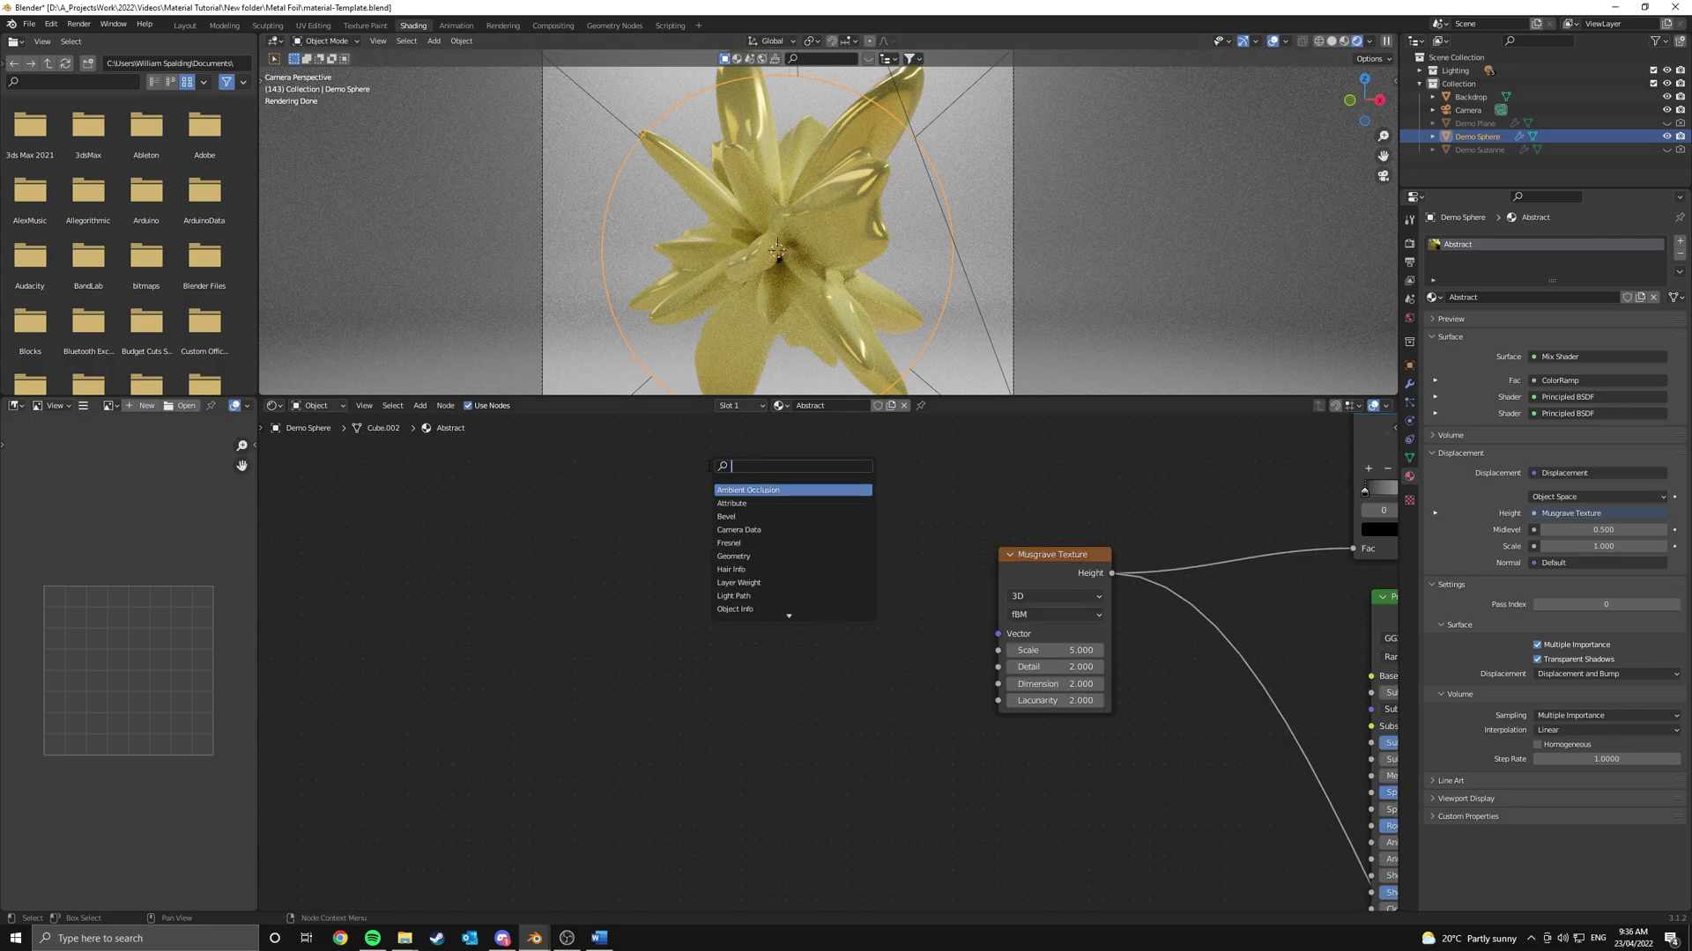
text(add)
key(Return)
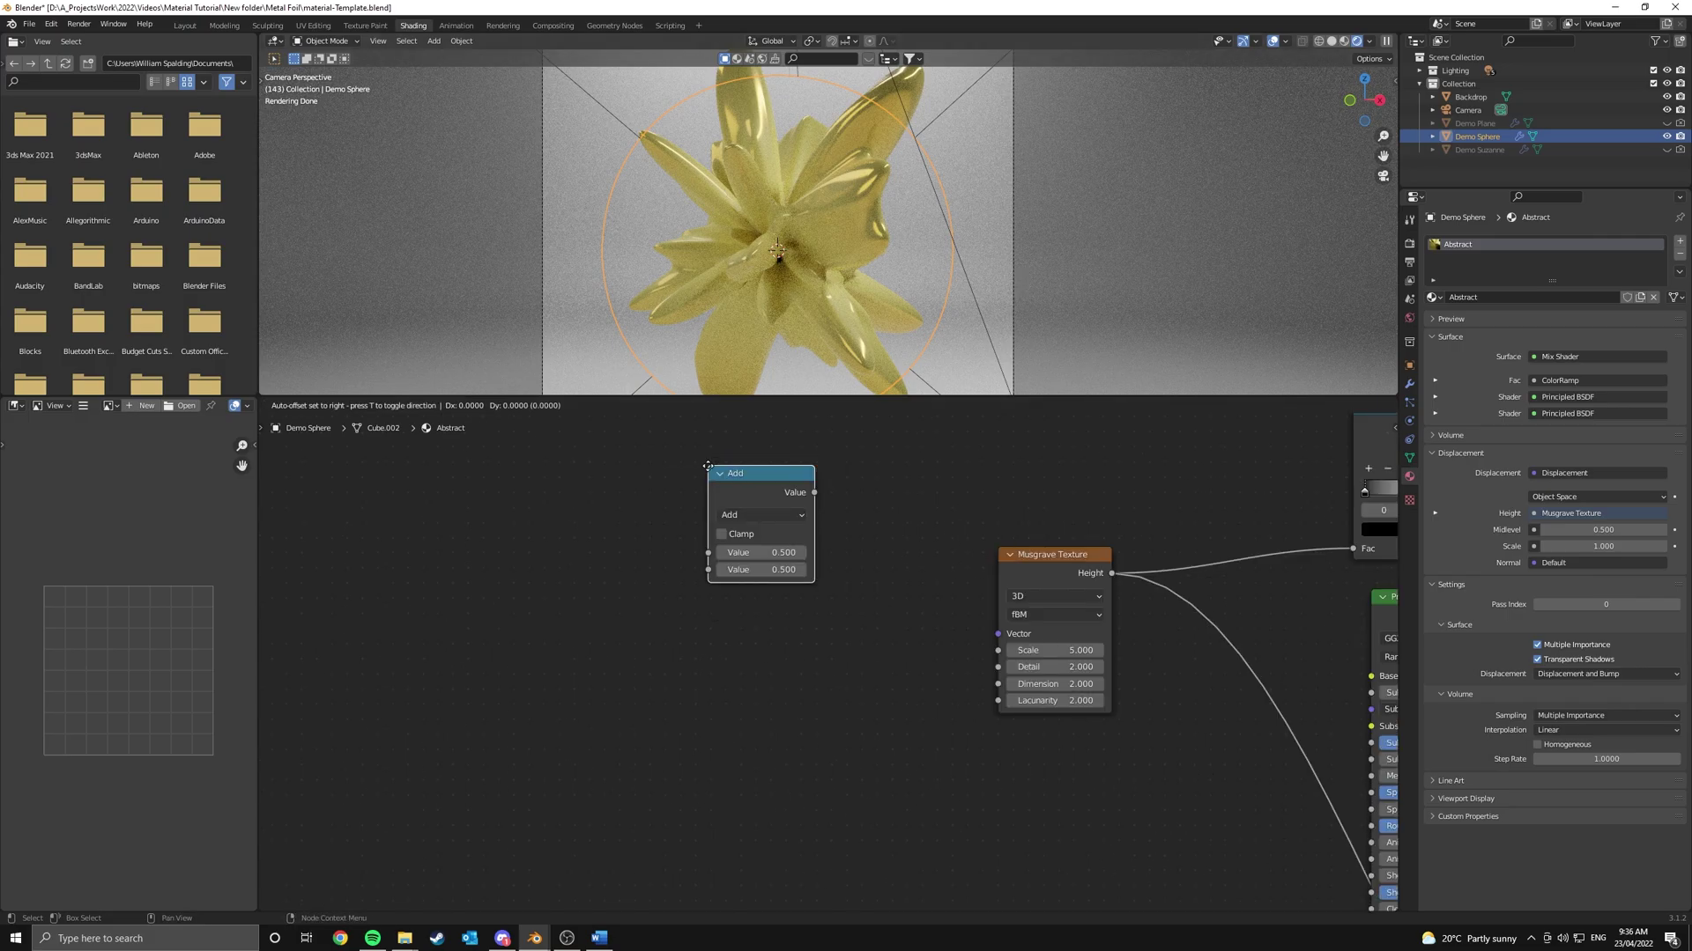
click(726, 505)
click(780, 553)
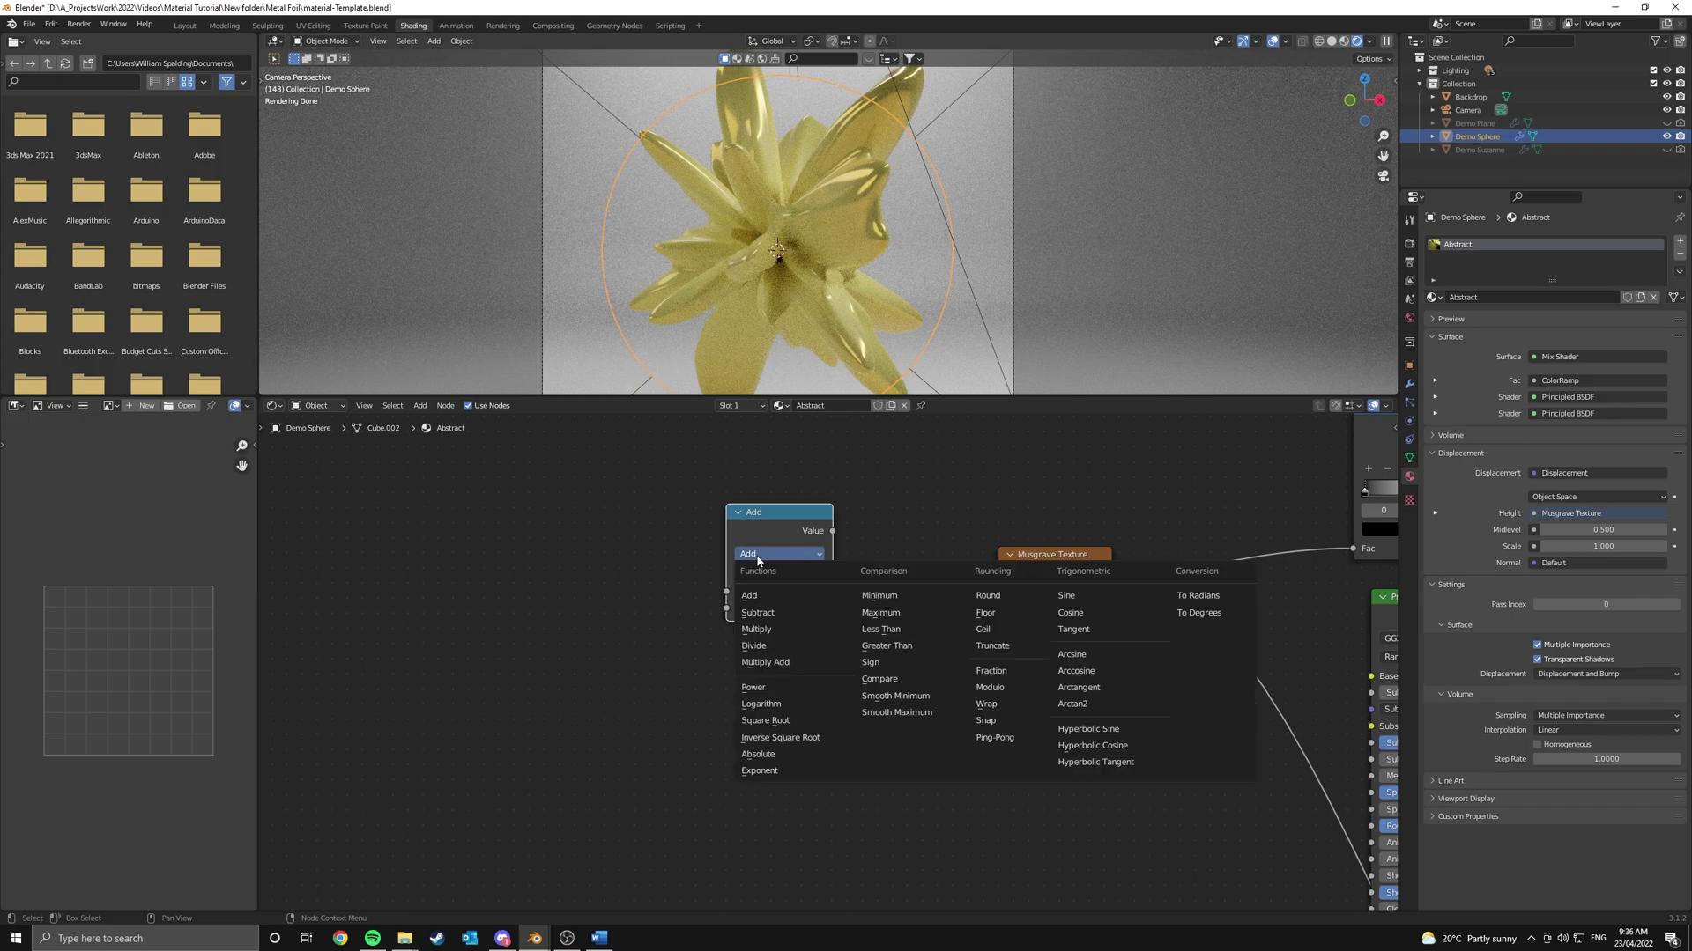
click(776, 631)
Place the Multiply node beside the Musgrave Texture and connect its Value output to the Musgrave's Vector input
key(g)
click(913, 585)
drag(908, 589, 975, 622)
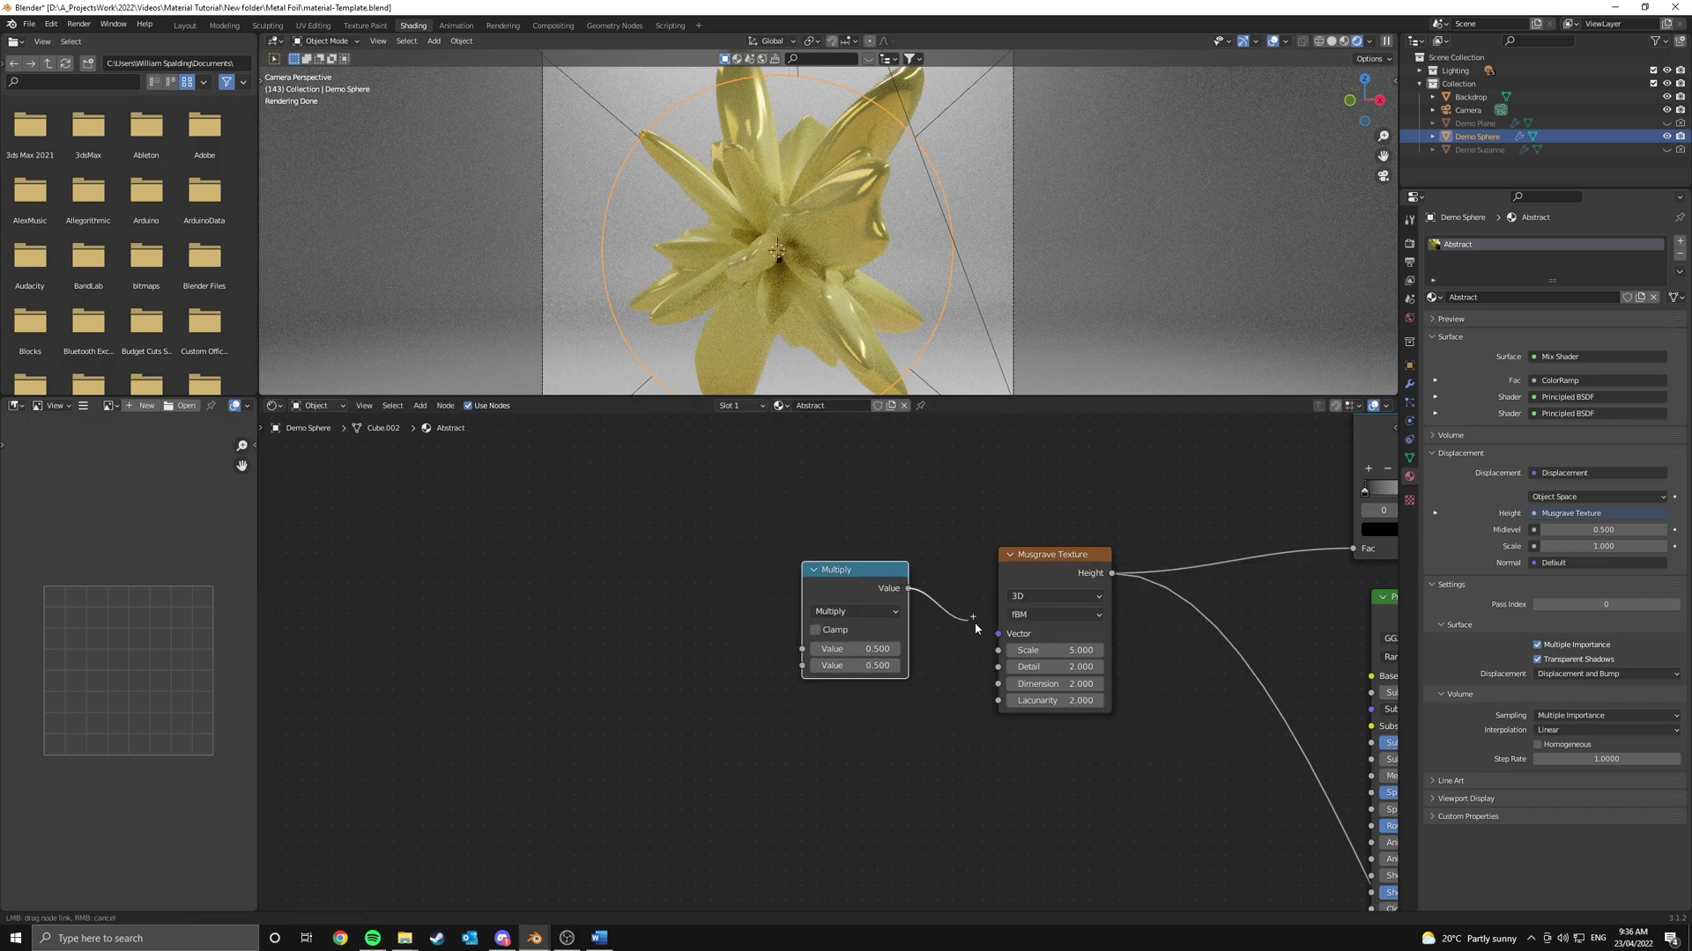
drag(975, 622, 997, 633)
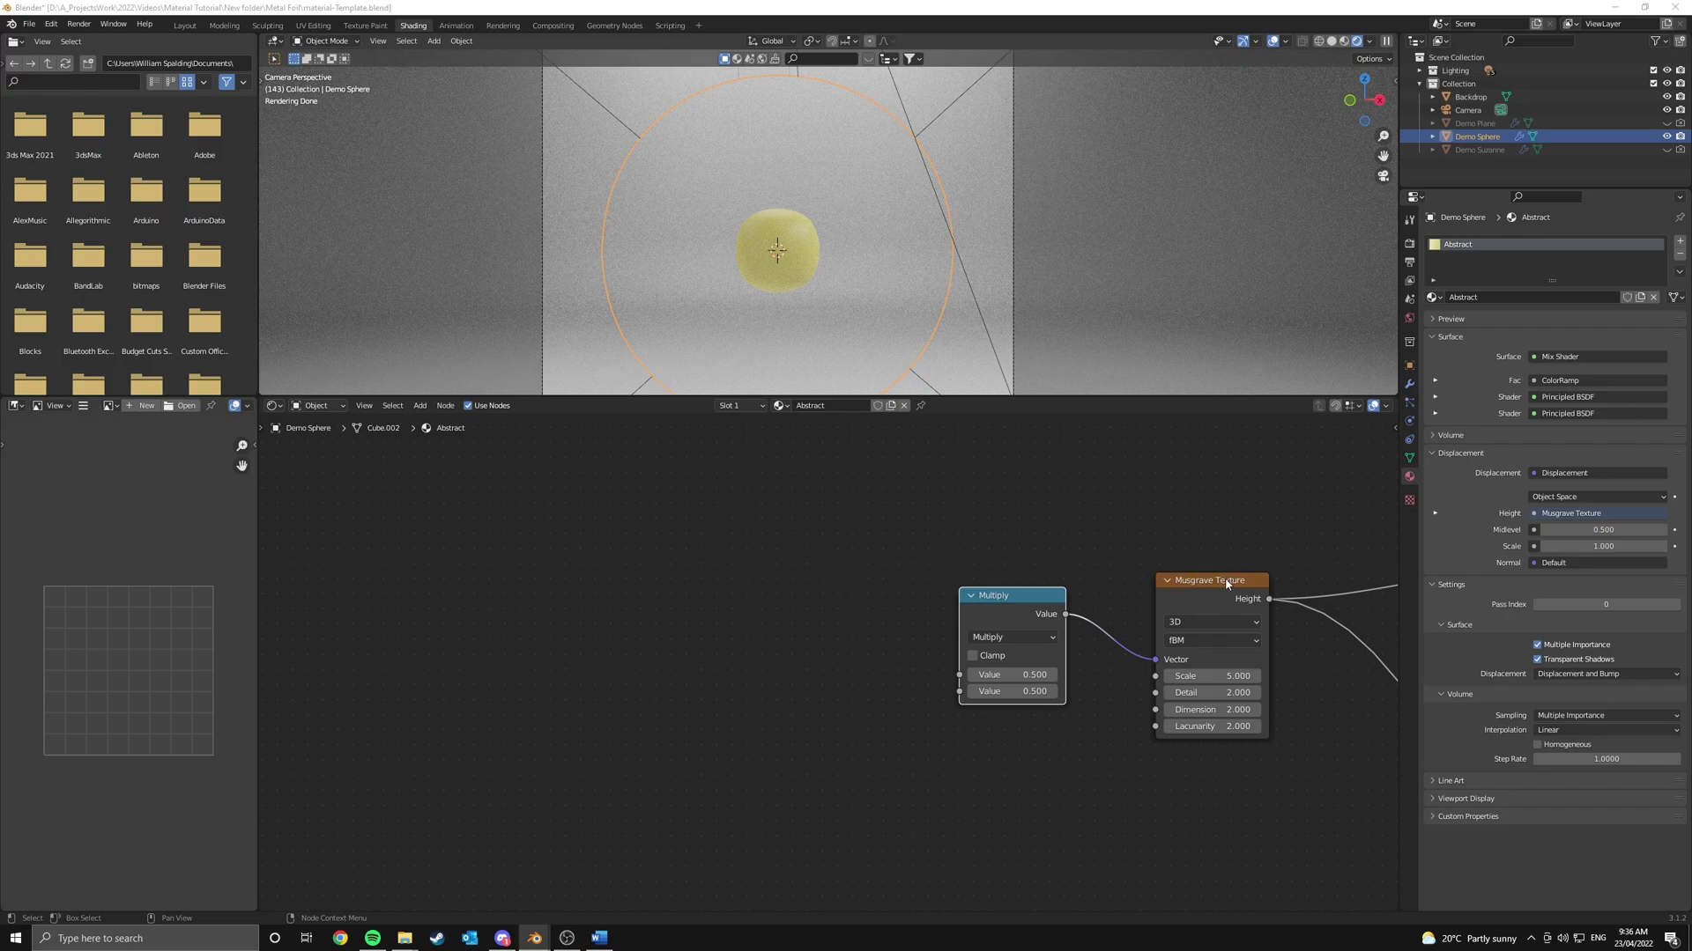
Add a Voronoi Texture node in front of the Multiply node
middle_drag(793, 547, 910, 582)
key(shift+a)
click(771, 528)
text(vor)
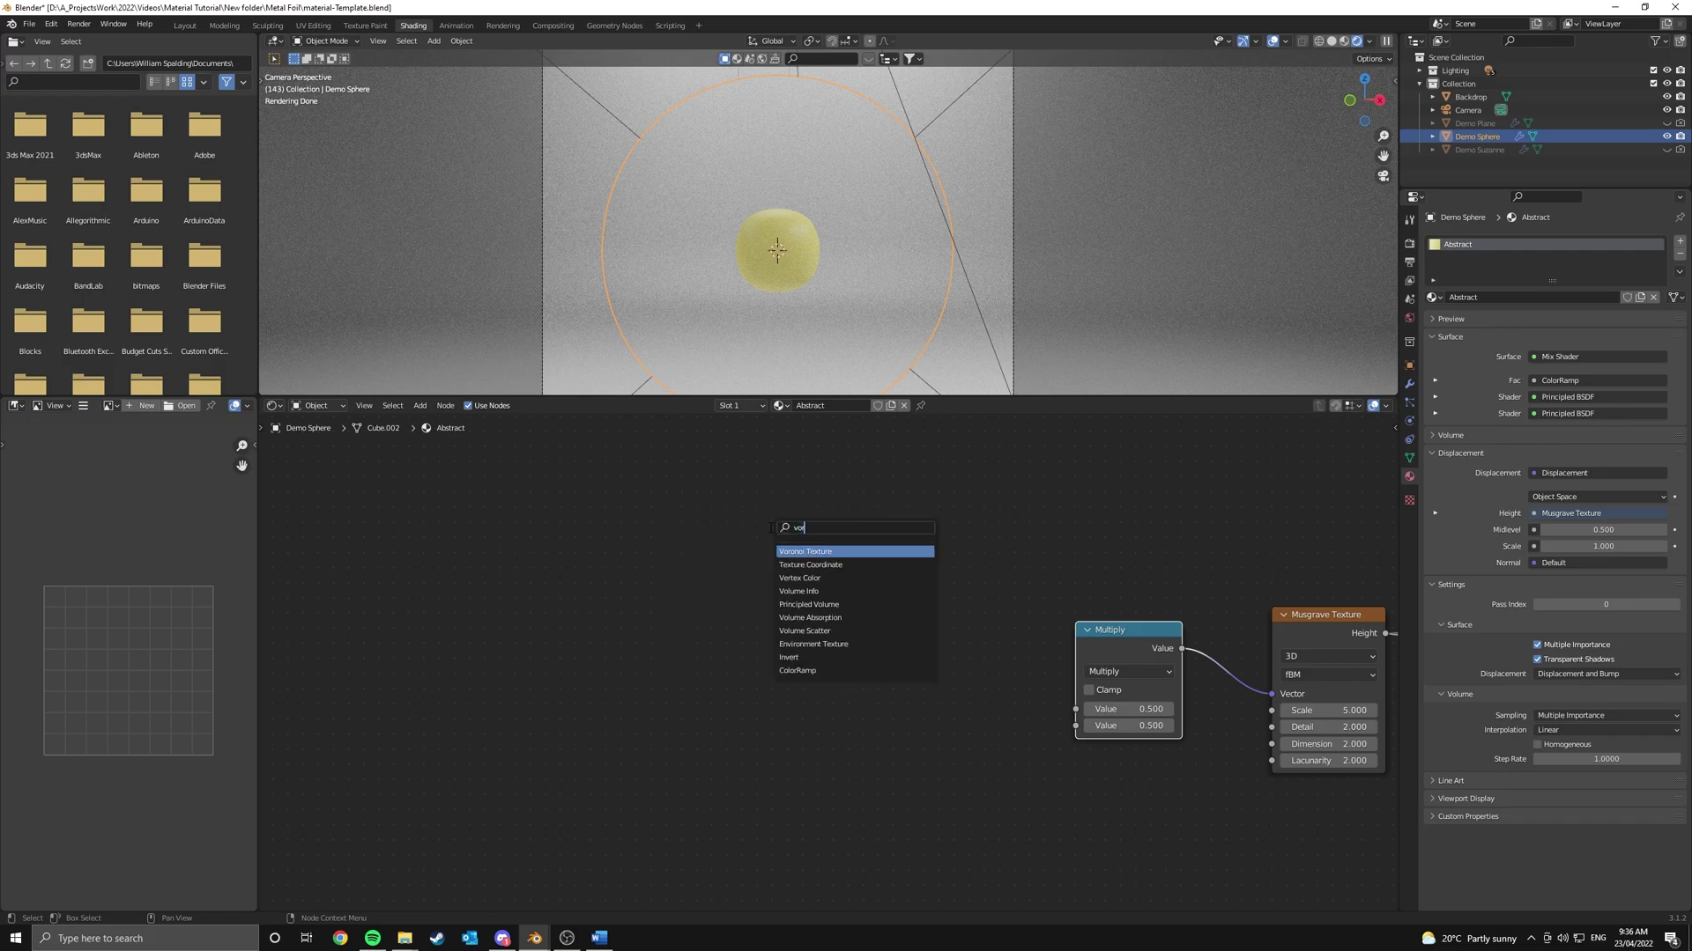
key(Return)
click(772, 531)
Add a Noise Texture node directly below the Voronoi Texture node
middle_drag(821, 649, 699, 517)
key(shift+a)
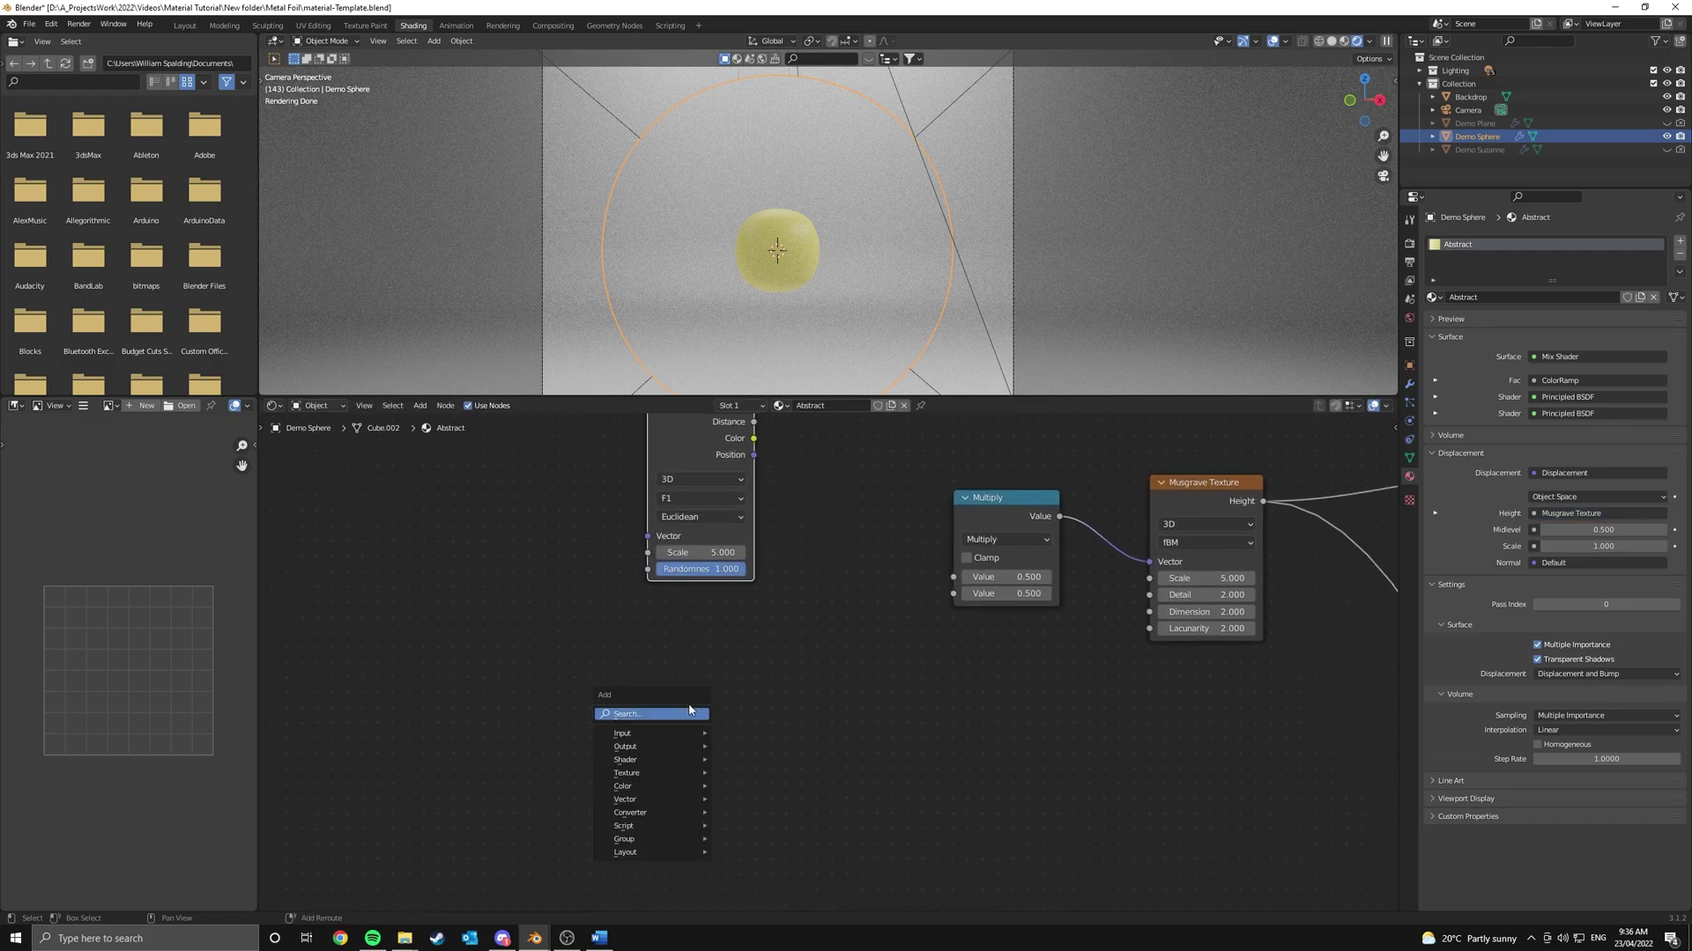
text(nois)
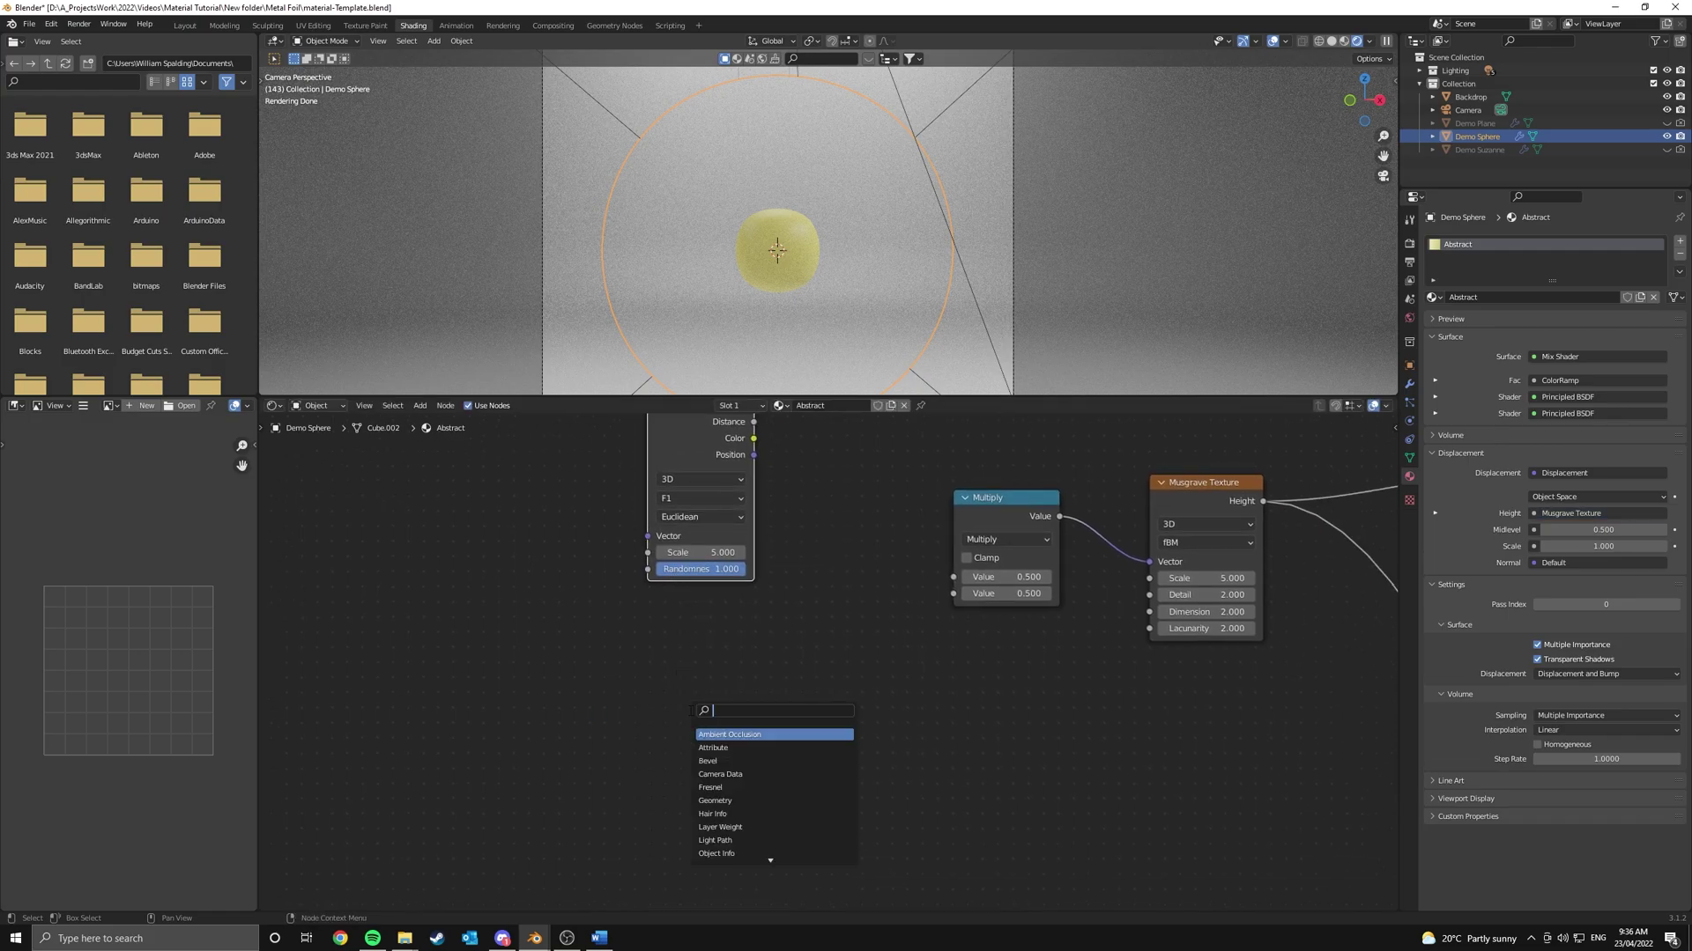
key(Down)
key(Return)
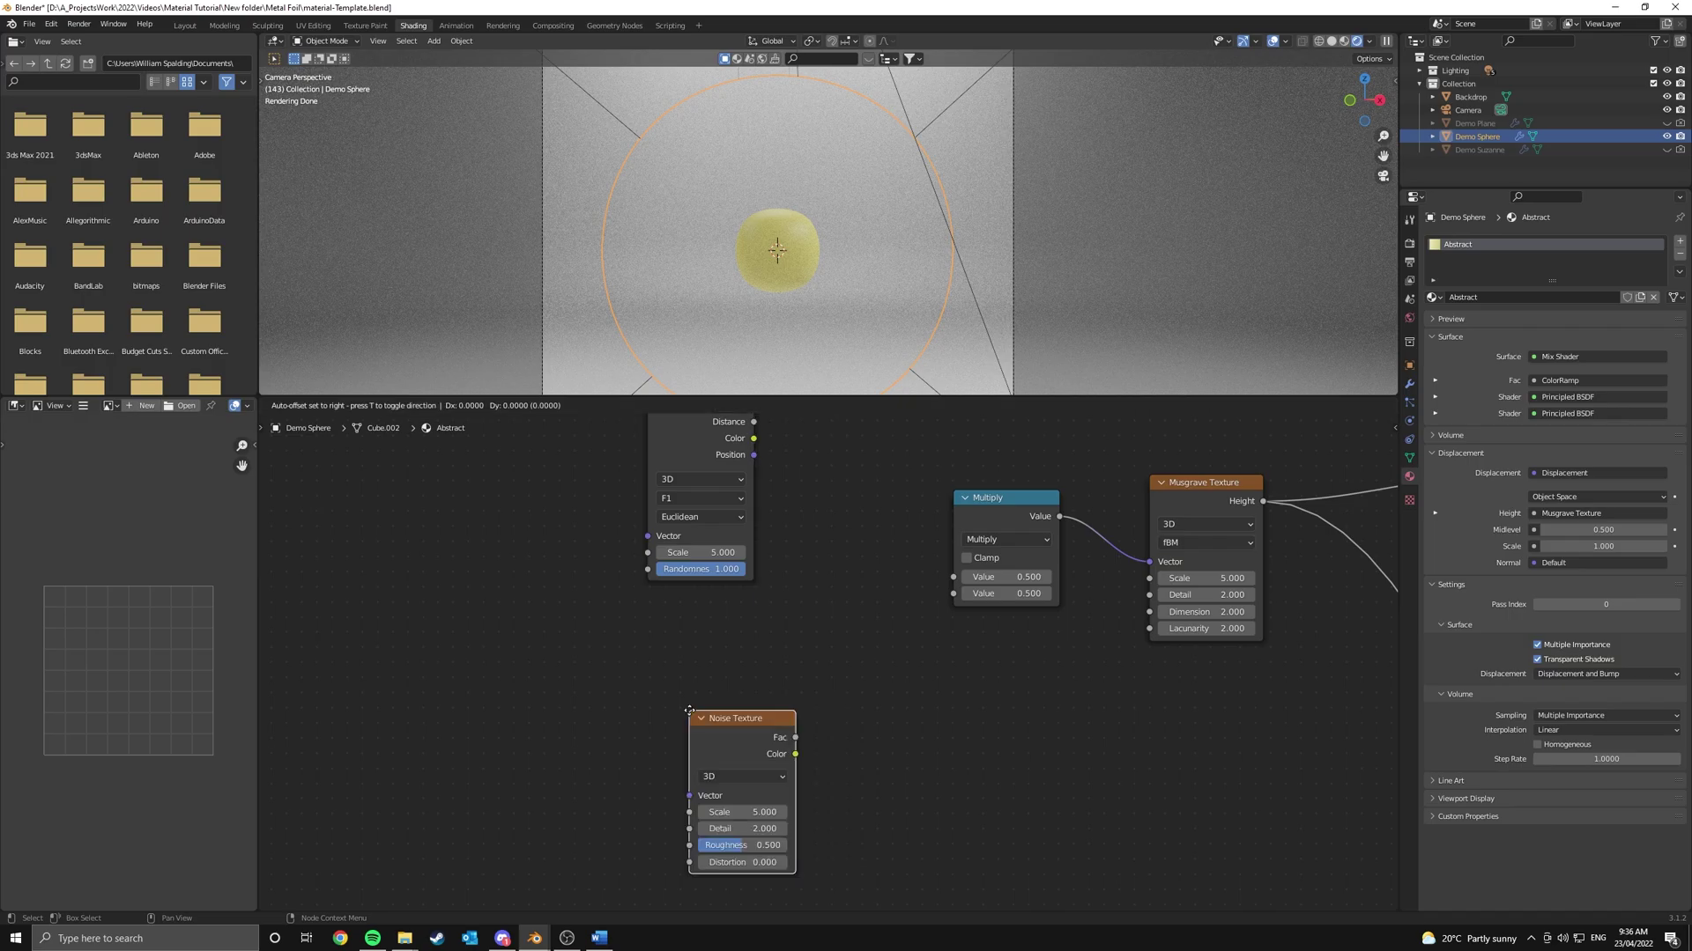
click(645, 626)
middle_drag(738, 600, 642, 725)
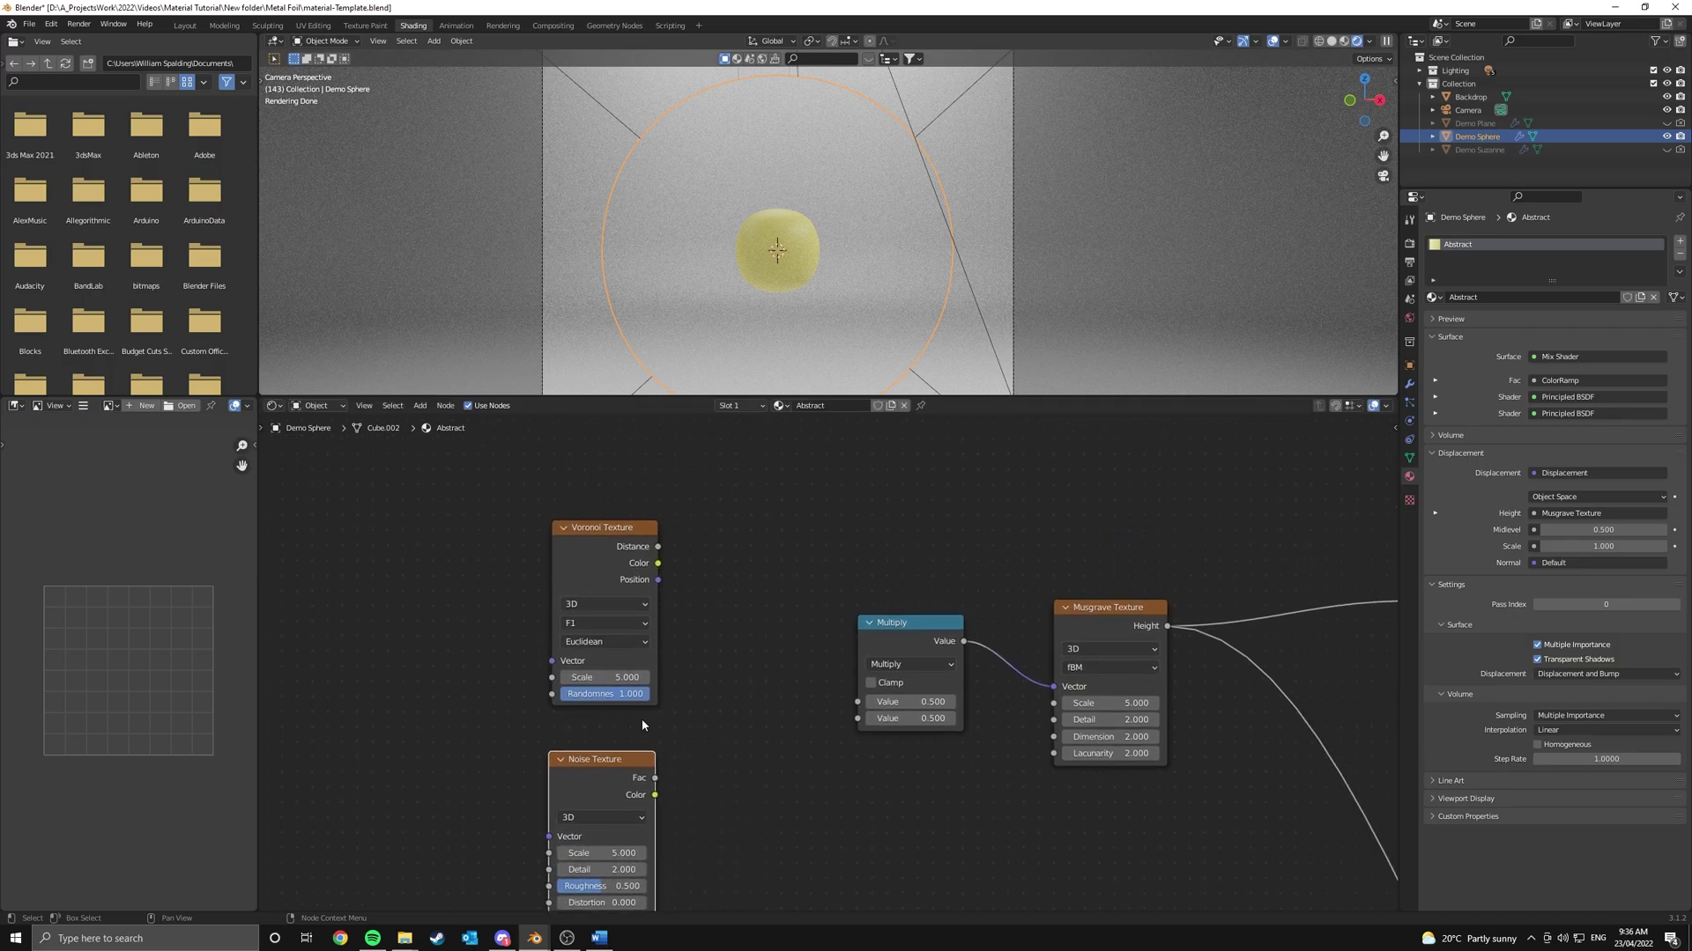
Move the Voronoi and Noise Texture nodes together farther away from the Multiply node to make room
scroll(476, 500, down, 5)
drag(517, 541, 721, 784)
key(g)
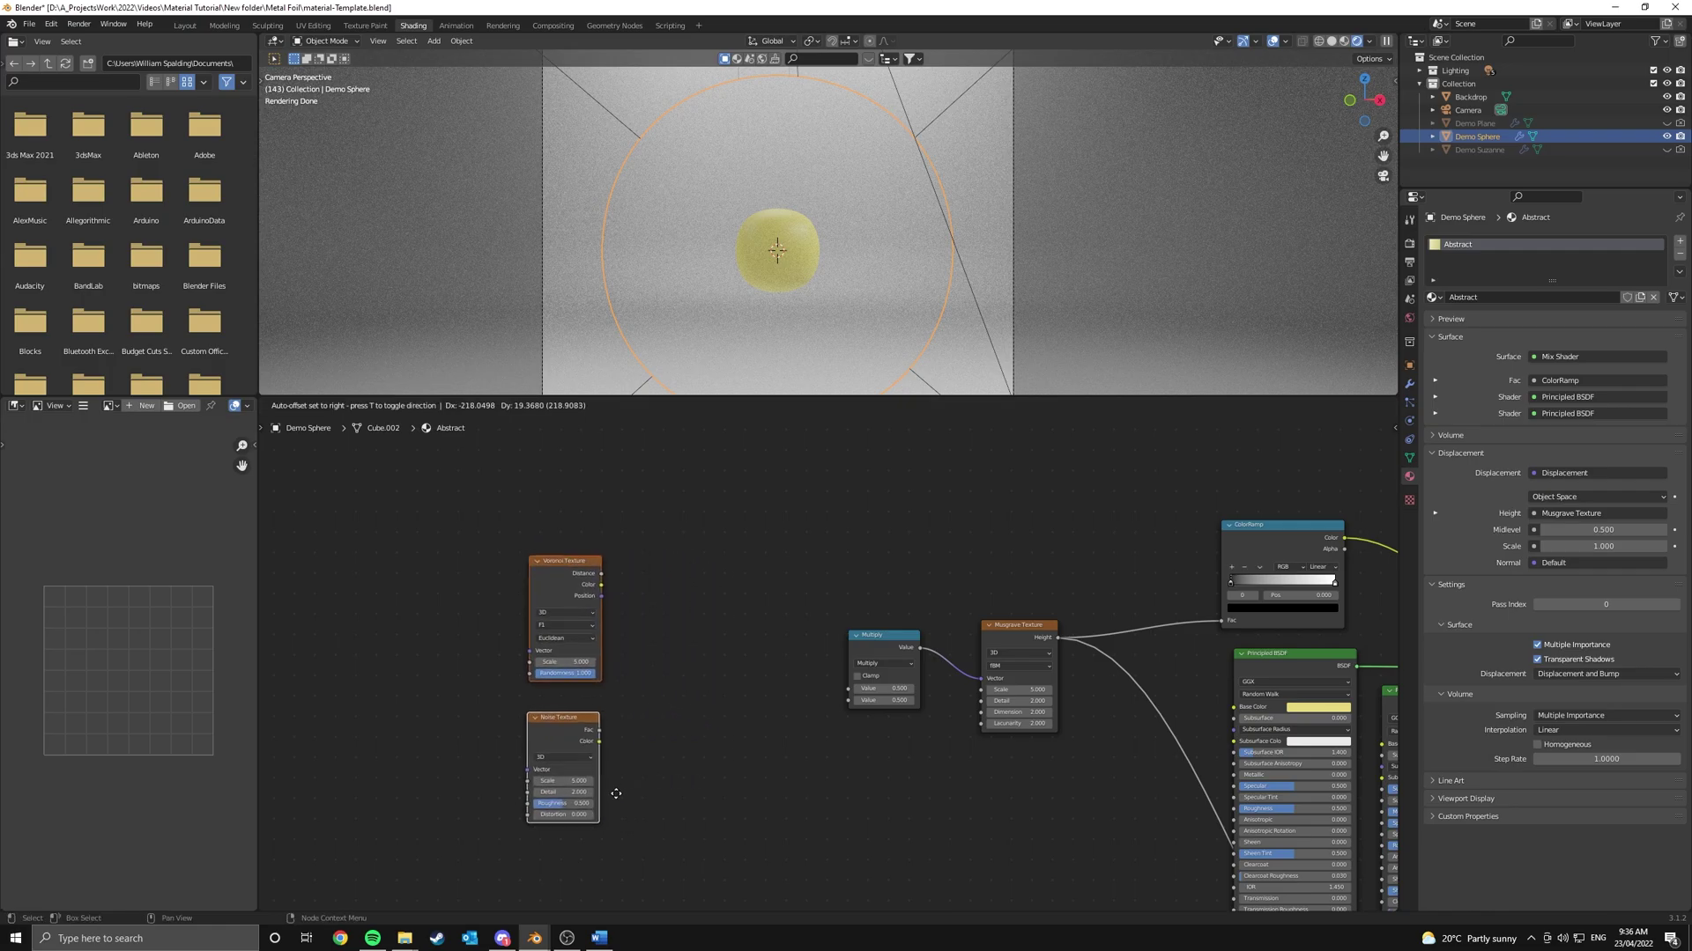
click(615, 799)
Preview the Voronoi Texture's Distance output on the sphere and switch the viewport to Material Preview shading
middle_drag(799, 603, 897, 605)
scroll(810, 590, up, 3)
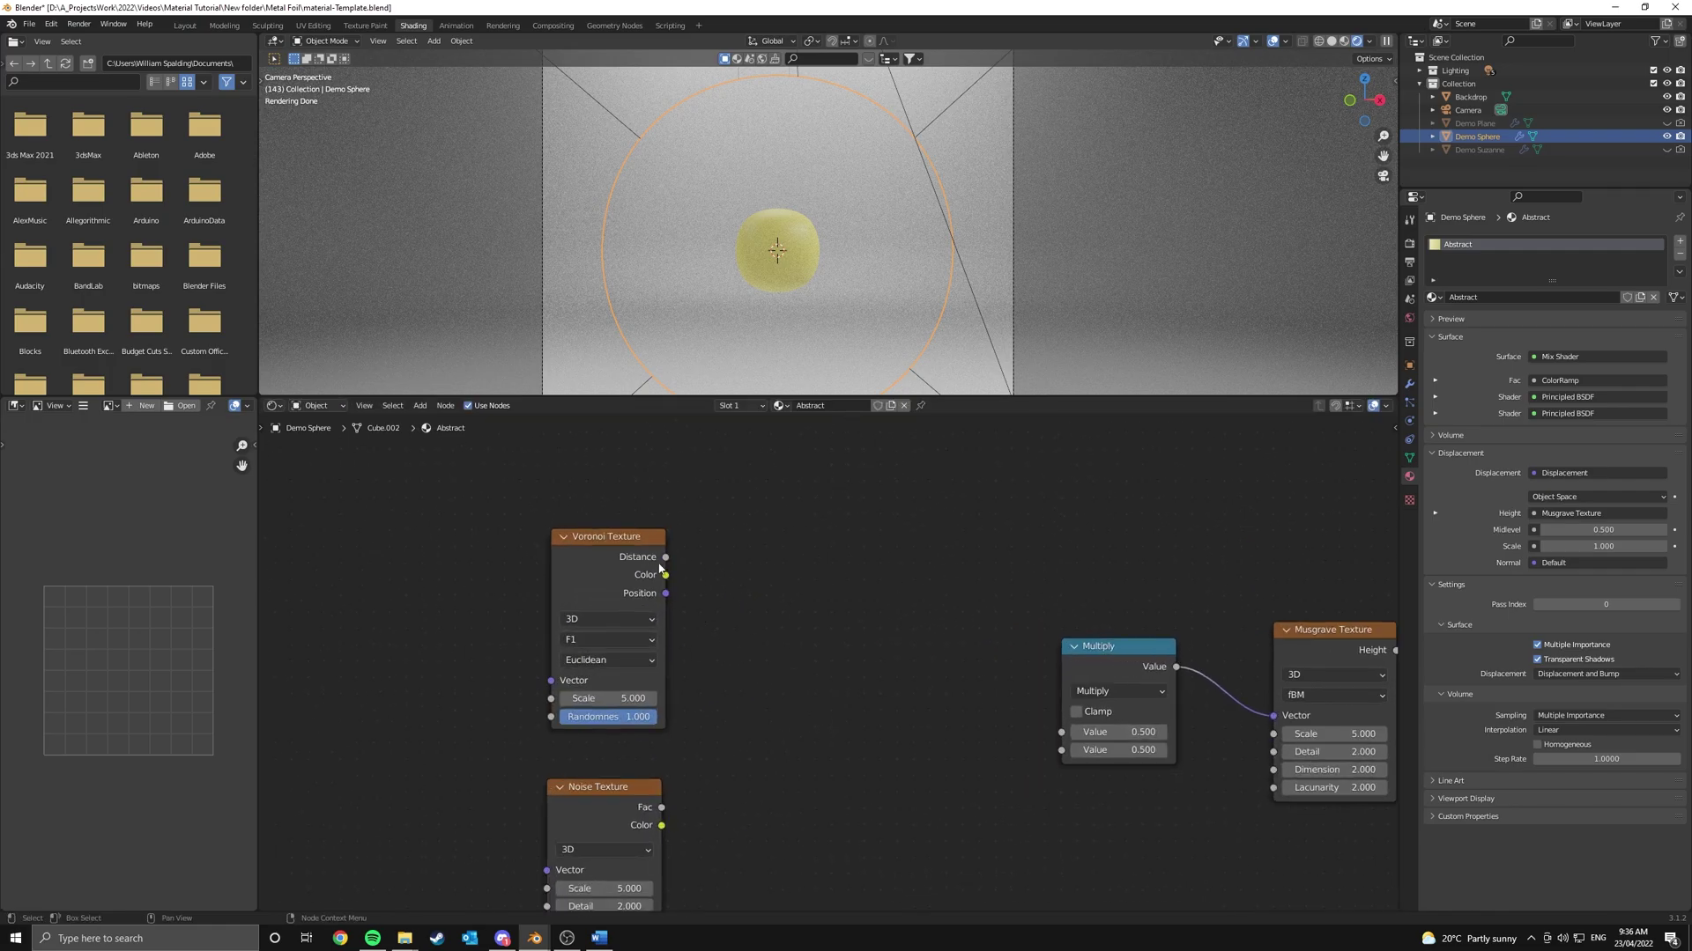
ctrl+shift+click(648, 568)
scroll(782, 203, up, 4)
key(z)
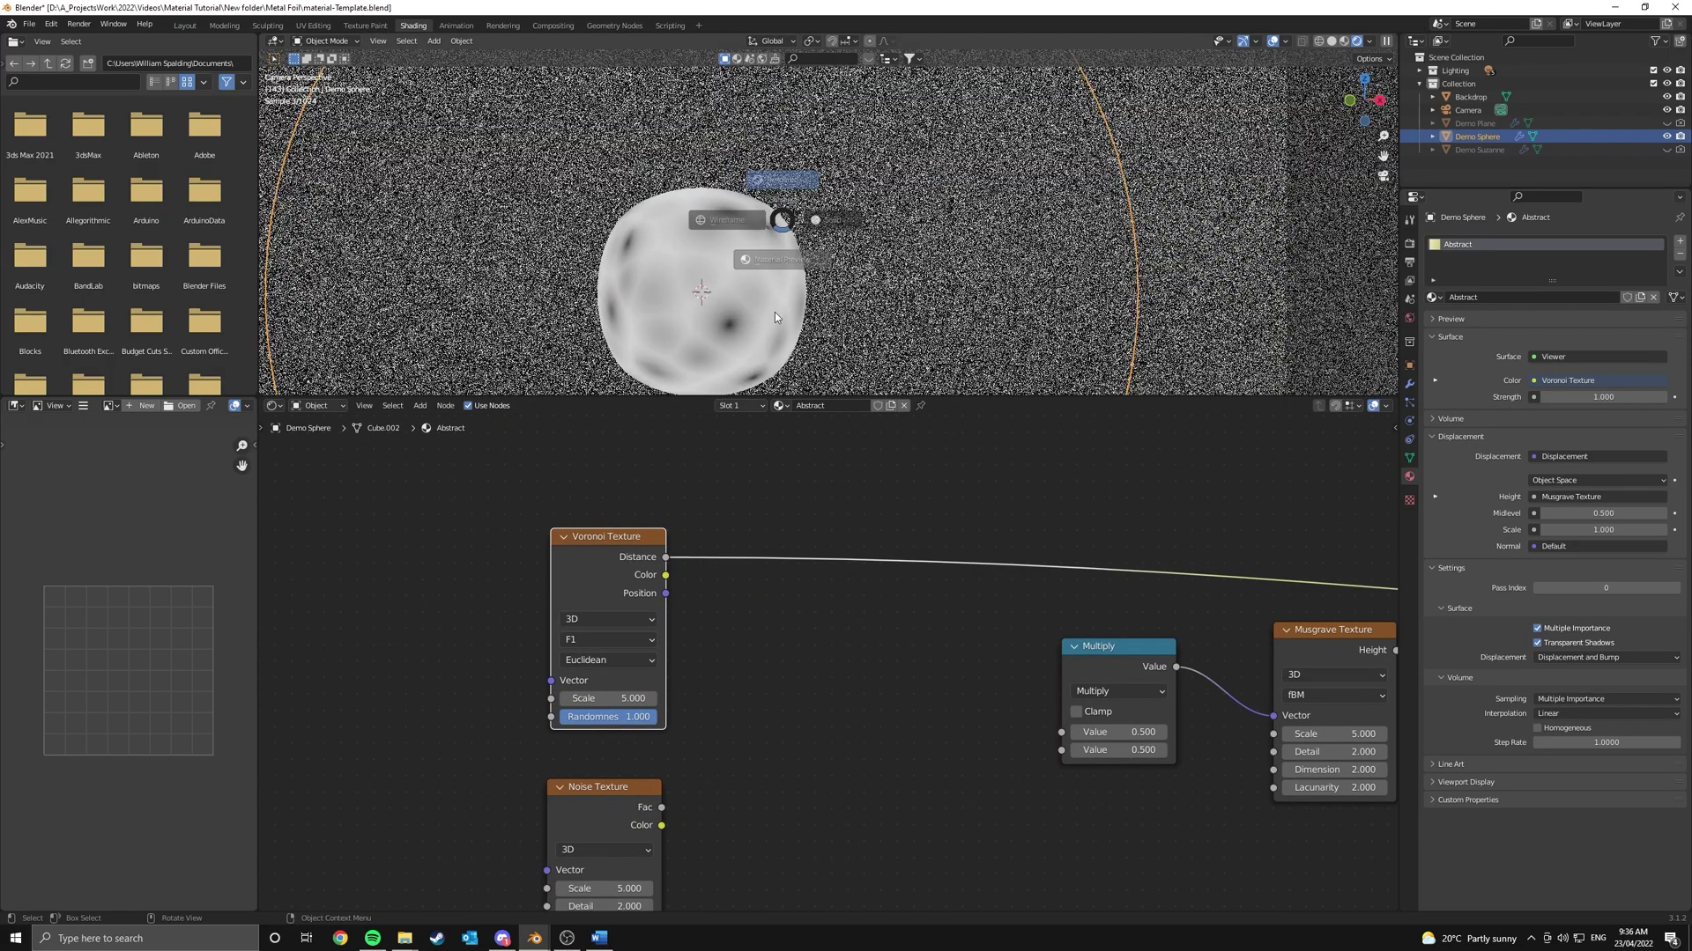
click(772, 315)
scroll(775, 278, down, 5)
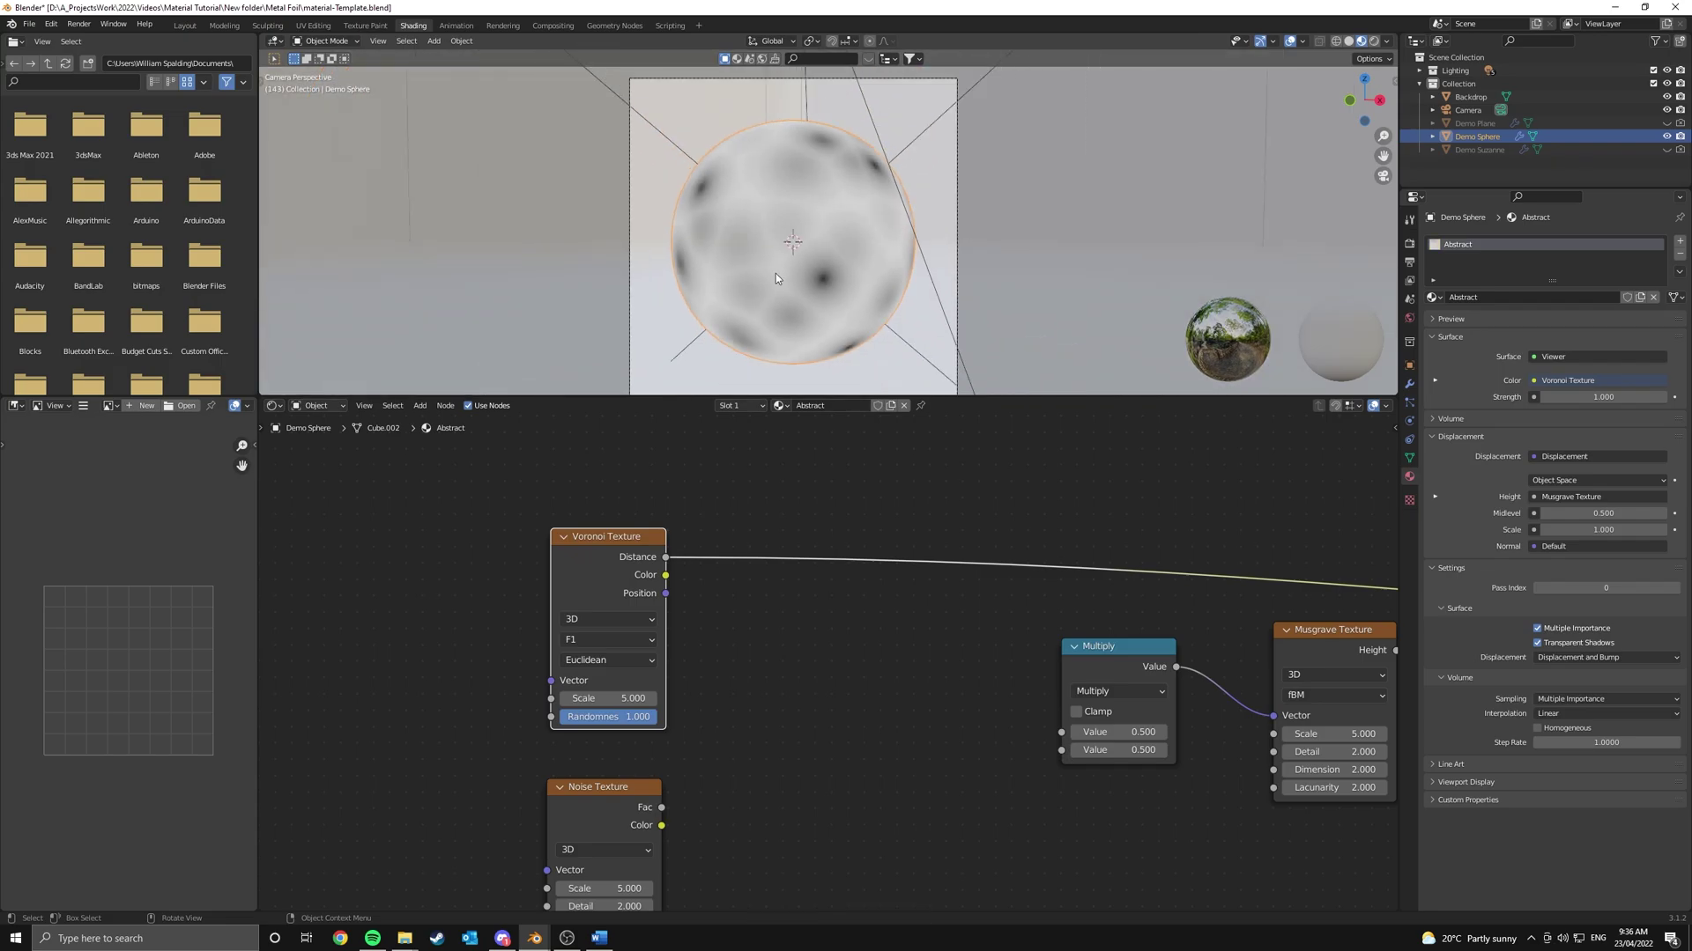
Set the Voronoi Texture's Scale to 28
scroll(683, 441, up, 3)
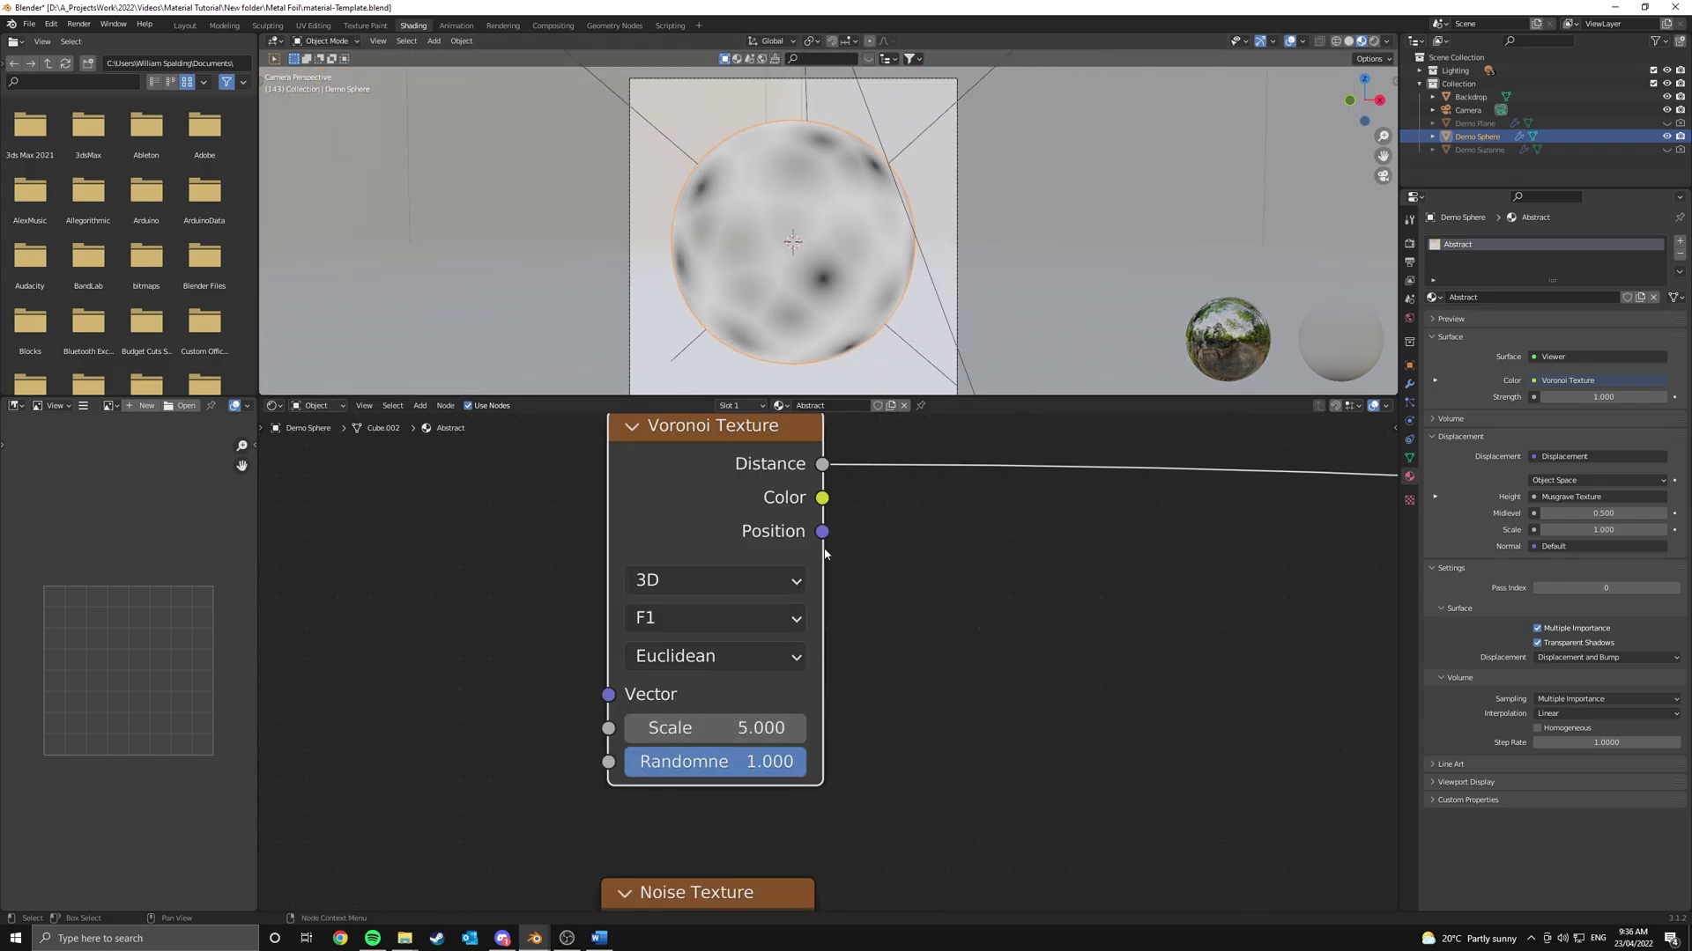
click(731, 727)
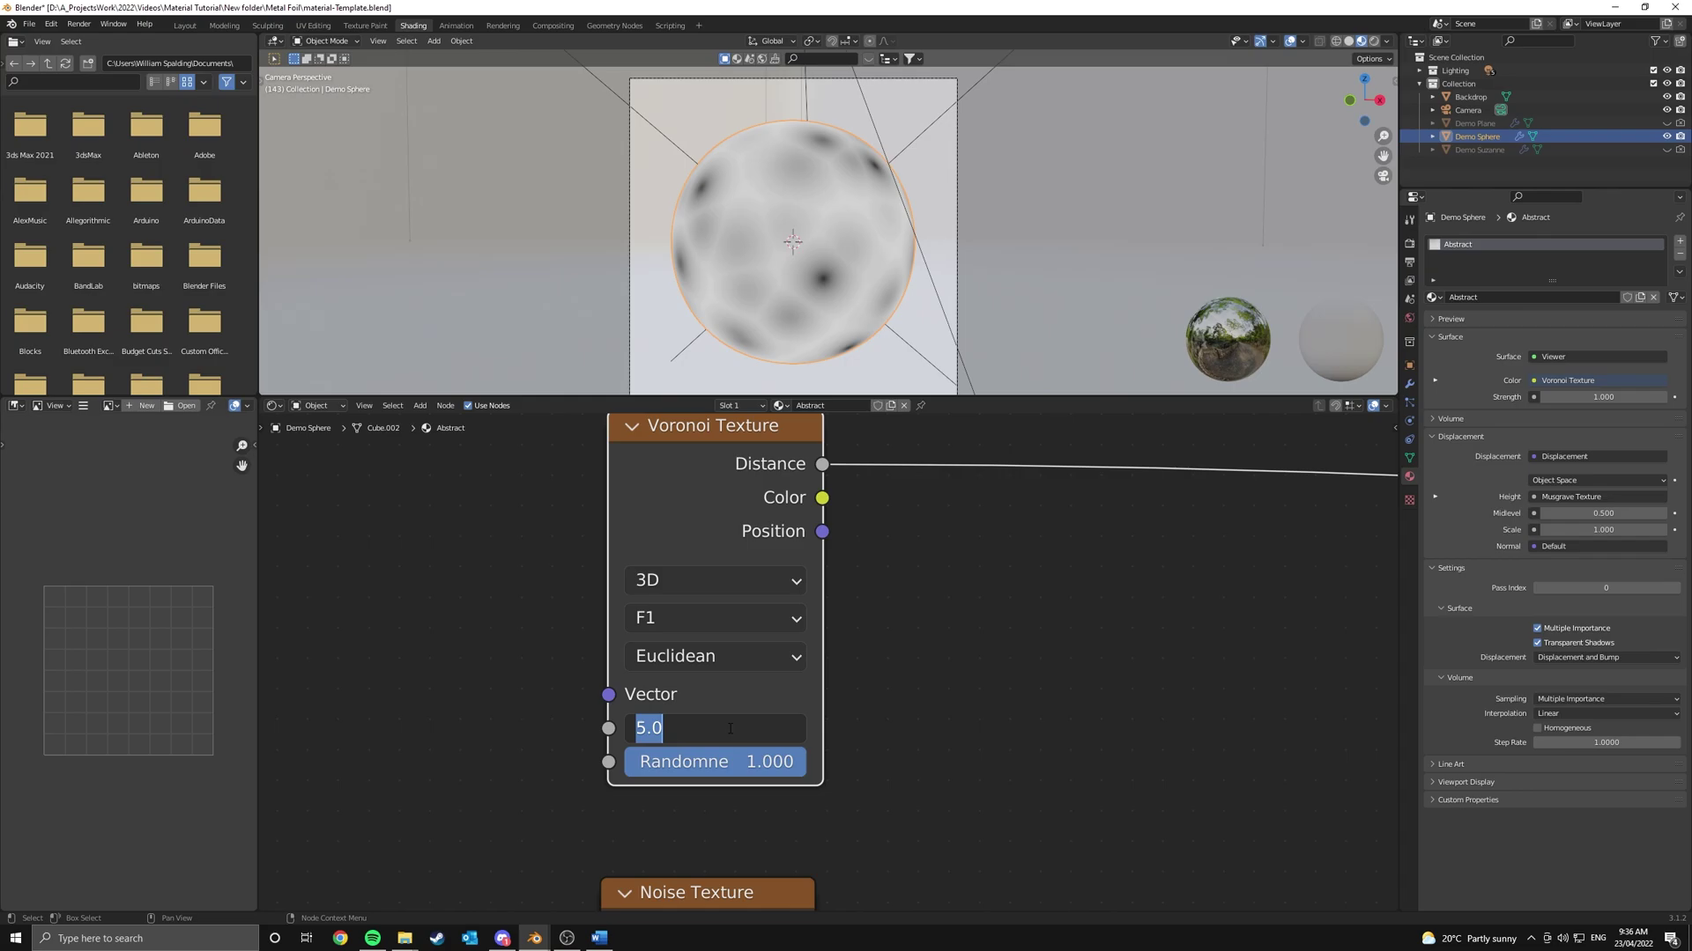
text(28)
key(Return)
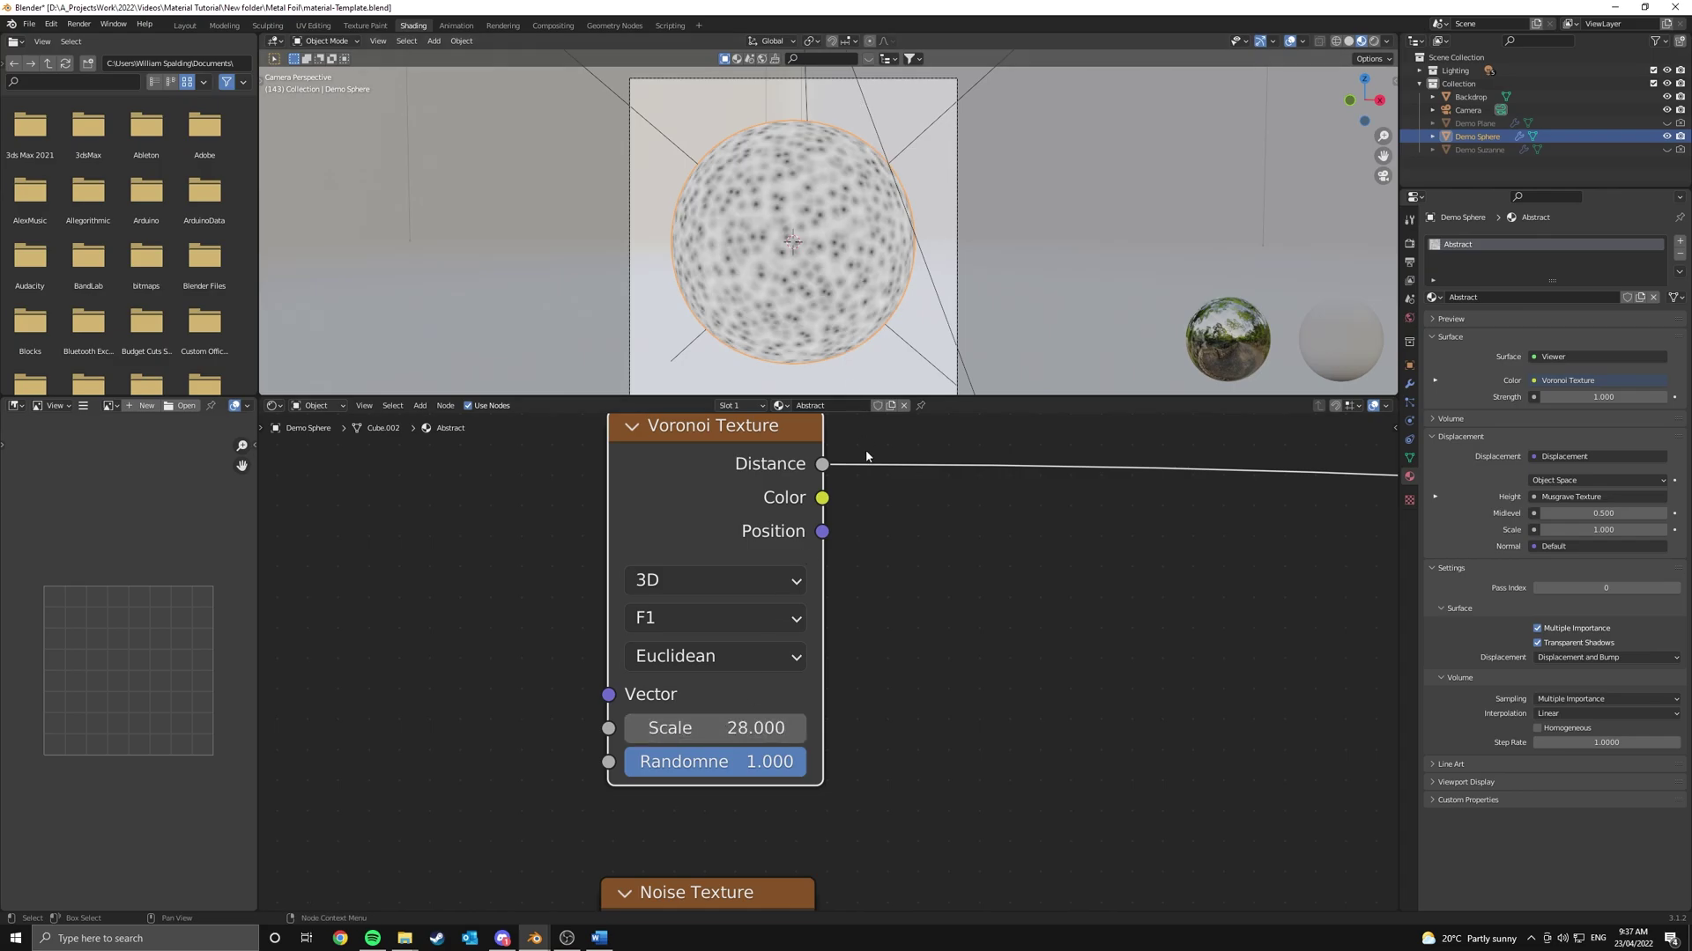
Add a ColorRamp node onto the link coming from the Voronoi Texture's Distance output
scroll(895, 484, down, 3)
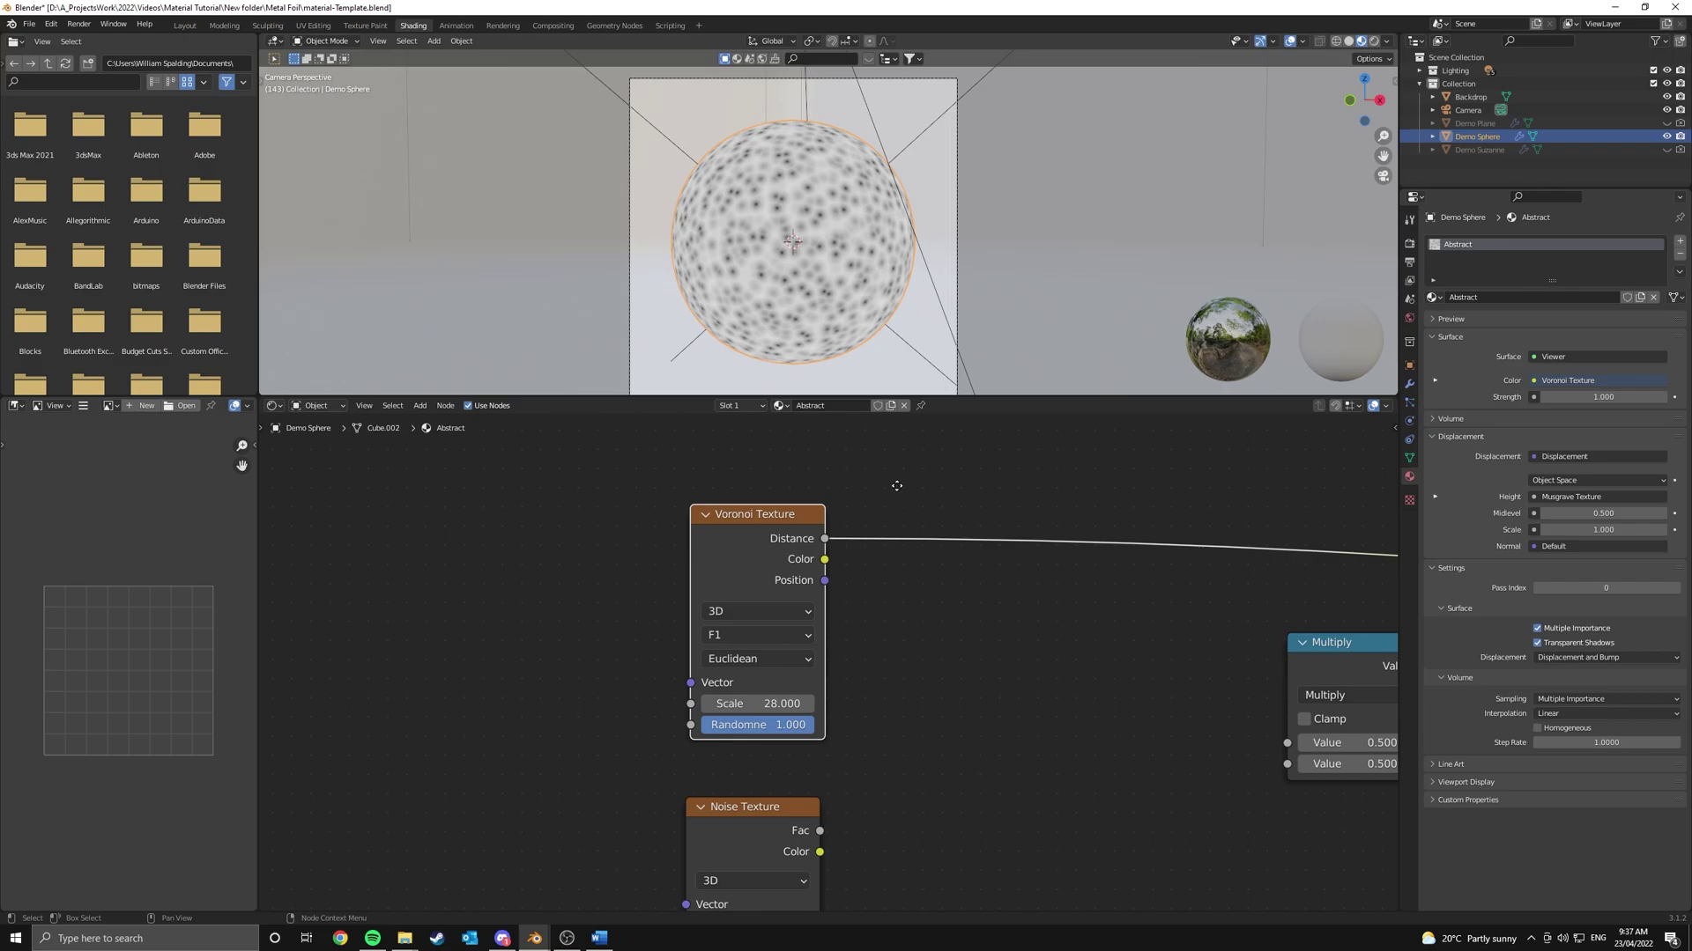
key(shift+a)
click(911, 546)
text(col)
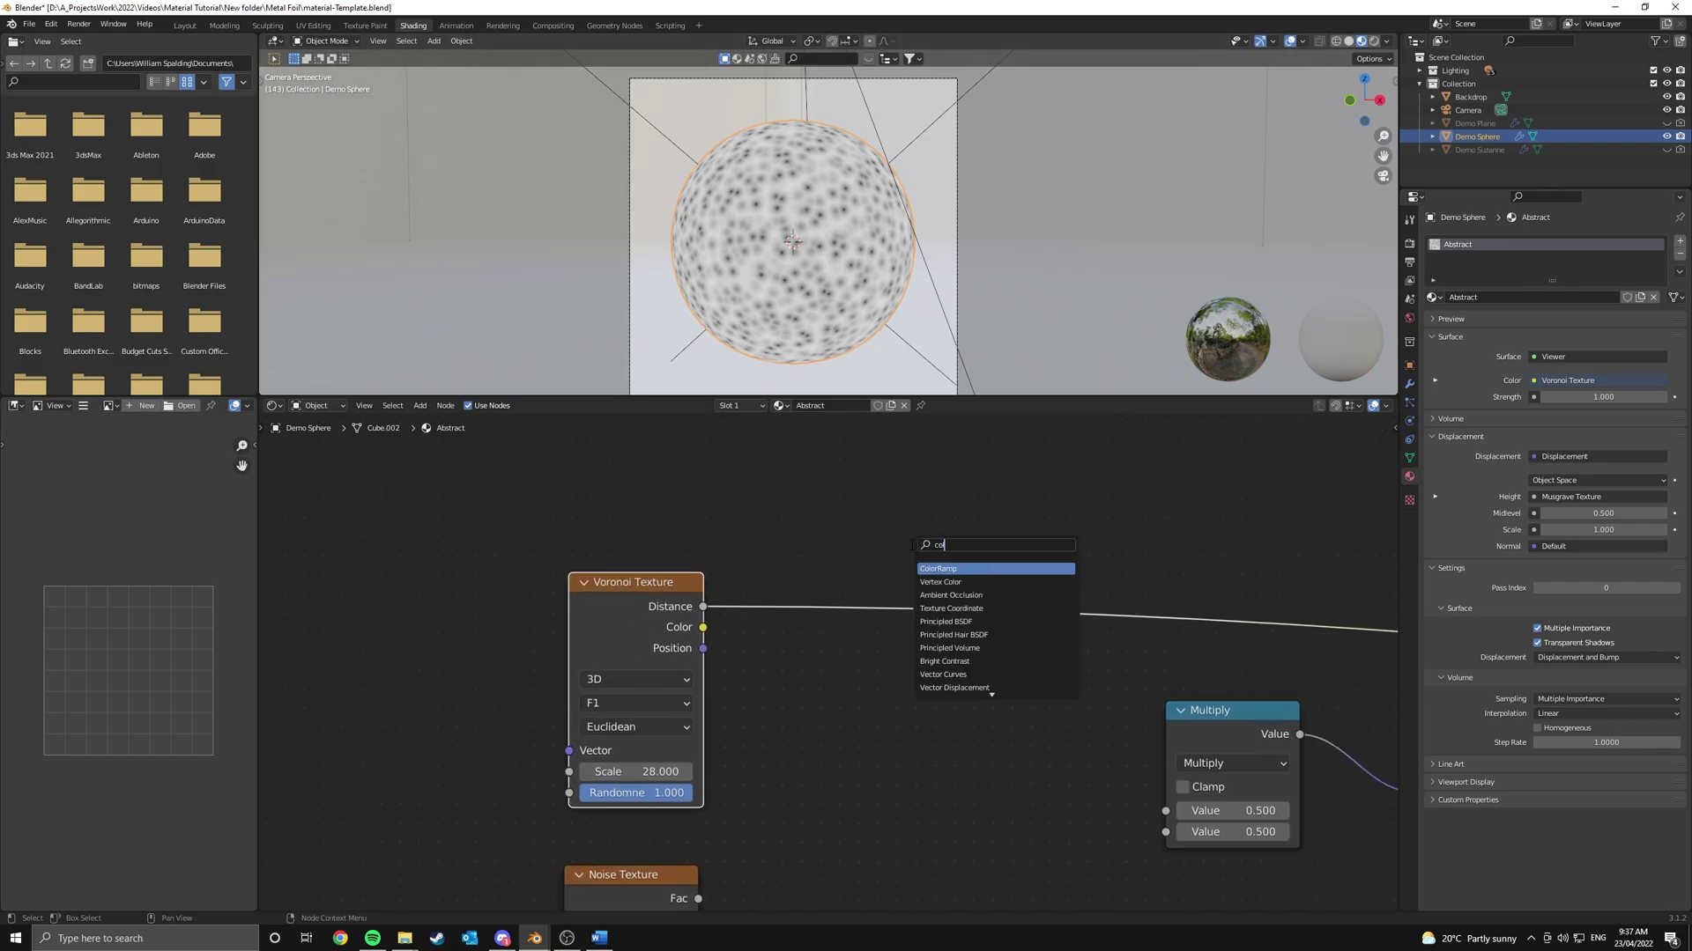
key(Return)
click(857, 621)
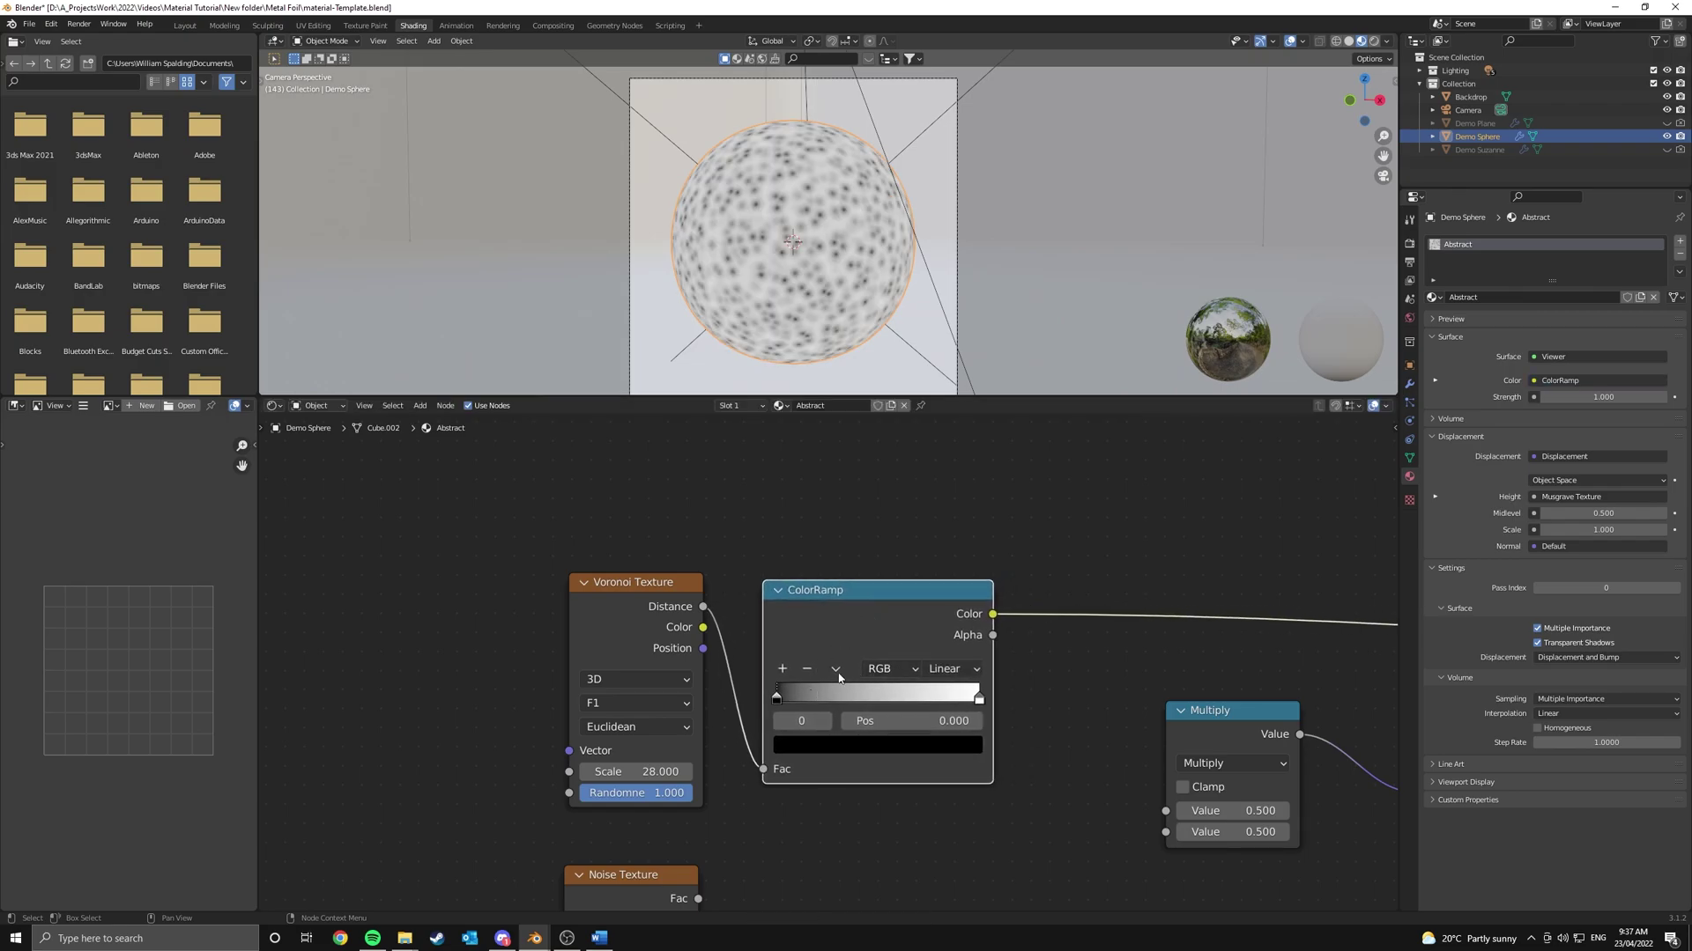
Move the black stop of the Voronoi's ColorRamp to position 0.227 and inspect the pattern on the sphere
drag(785, 702, 823, 698)
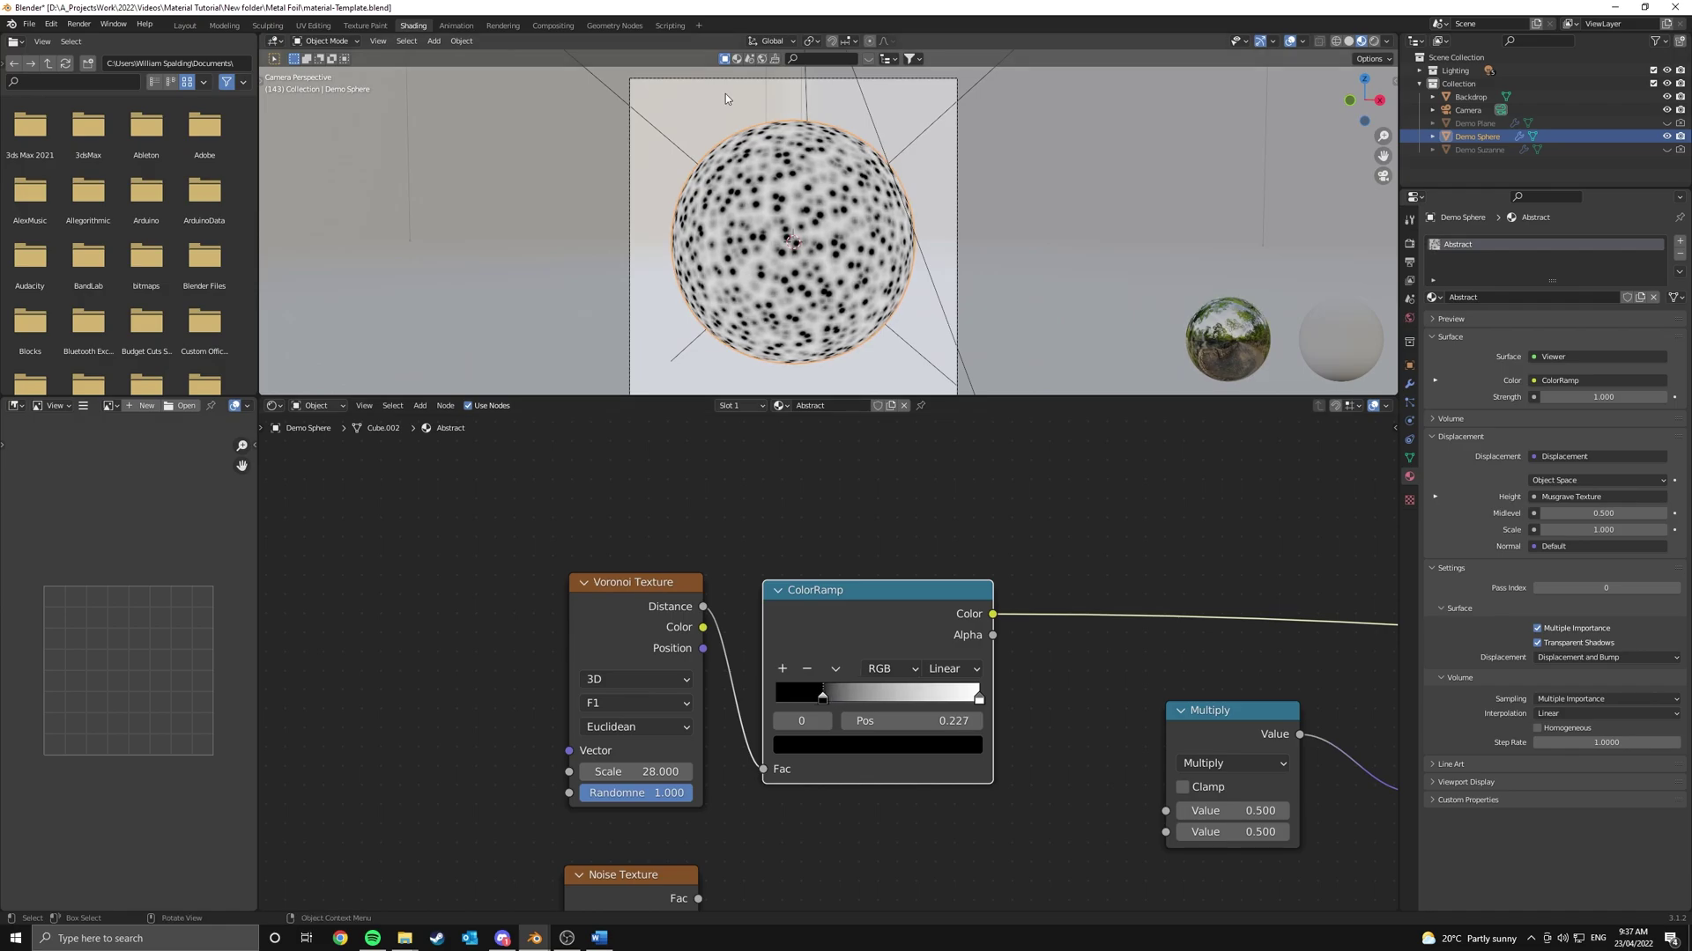
scroll(813, 190, up, 3)
scroll(884, 492, down, 3)
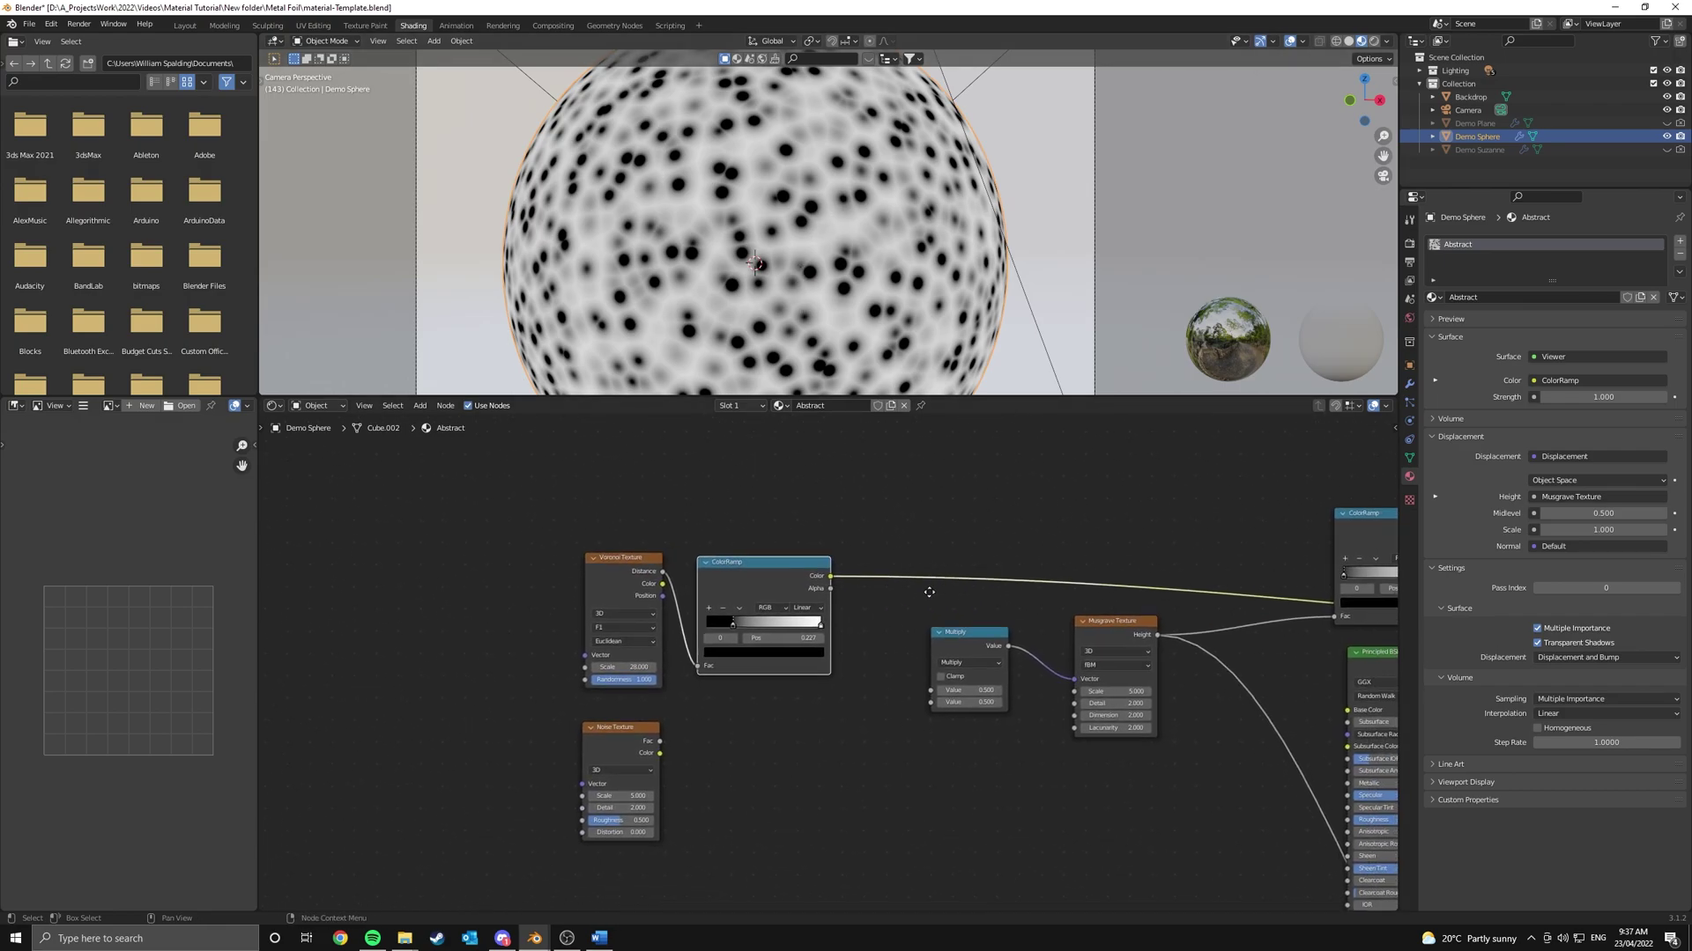
Duplicate the ColorRamp beside the Noise Texture and move the copy's black stop to position 0.336
middle_drag(929, 592, 920, 546)
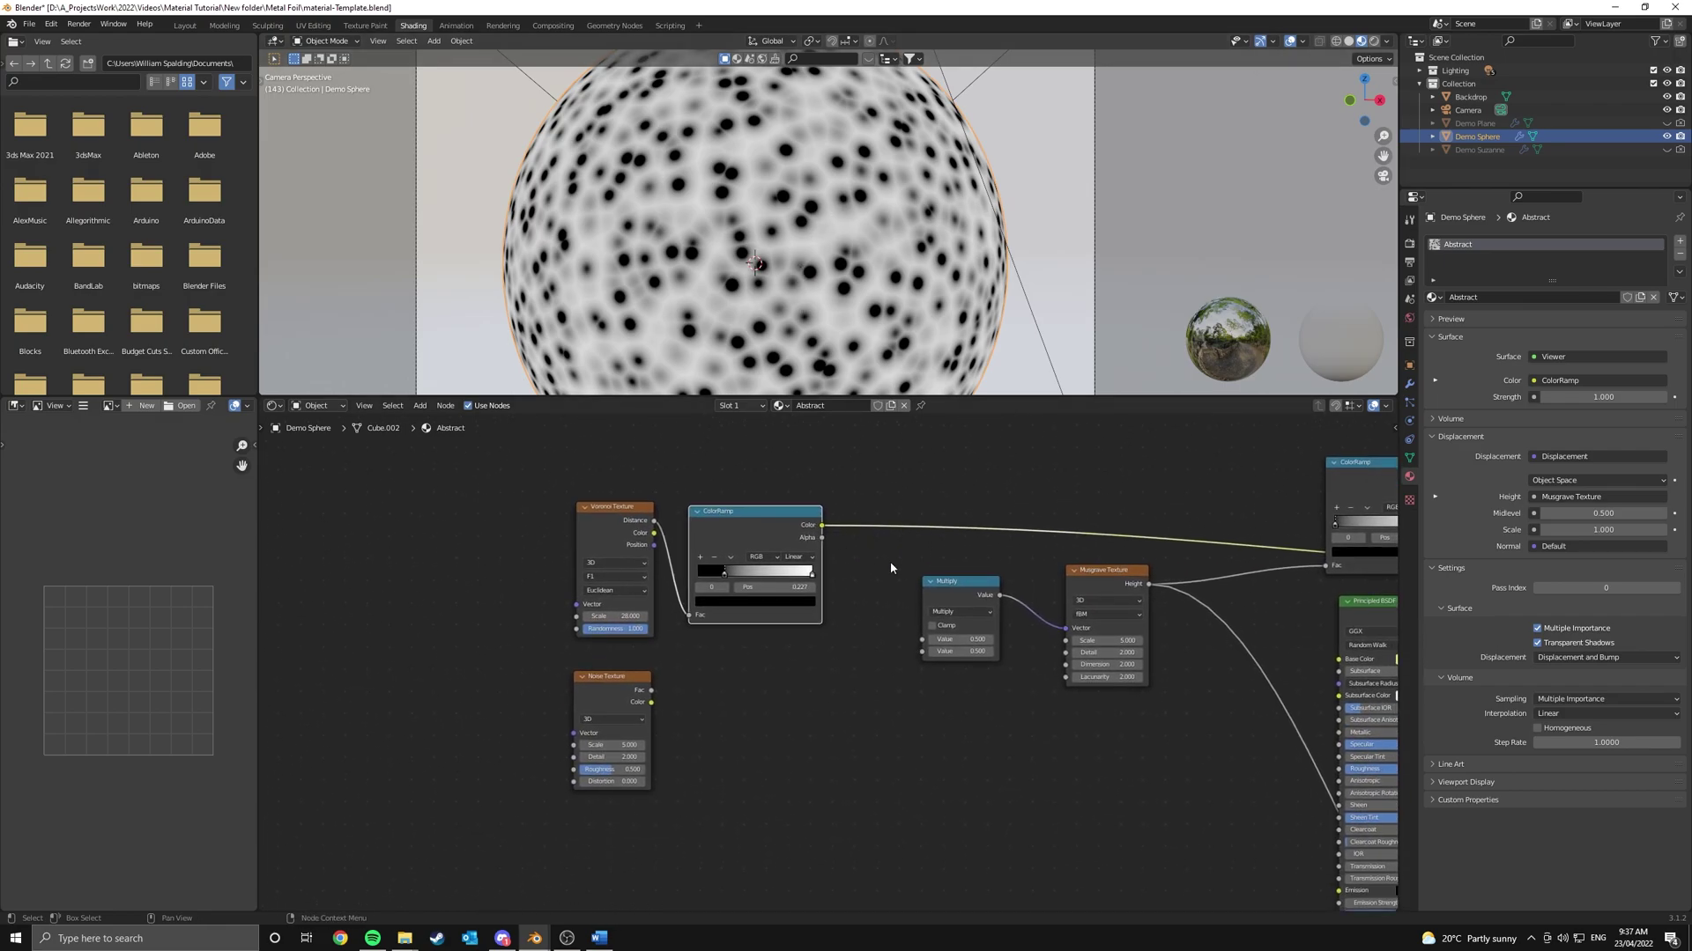
middle_drag(776, 706, 806, 634)
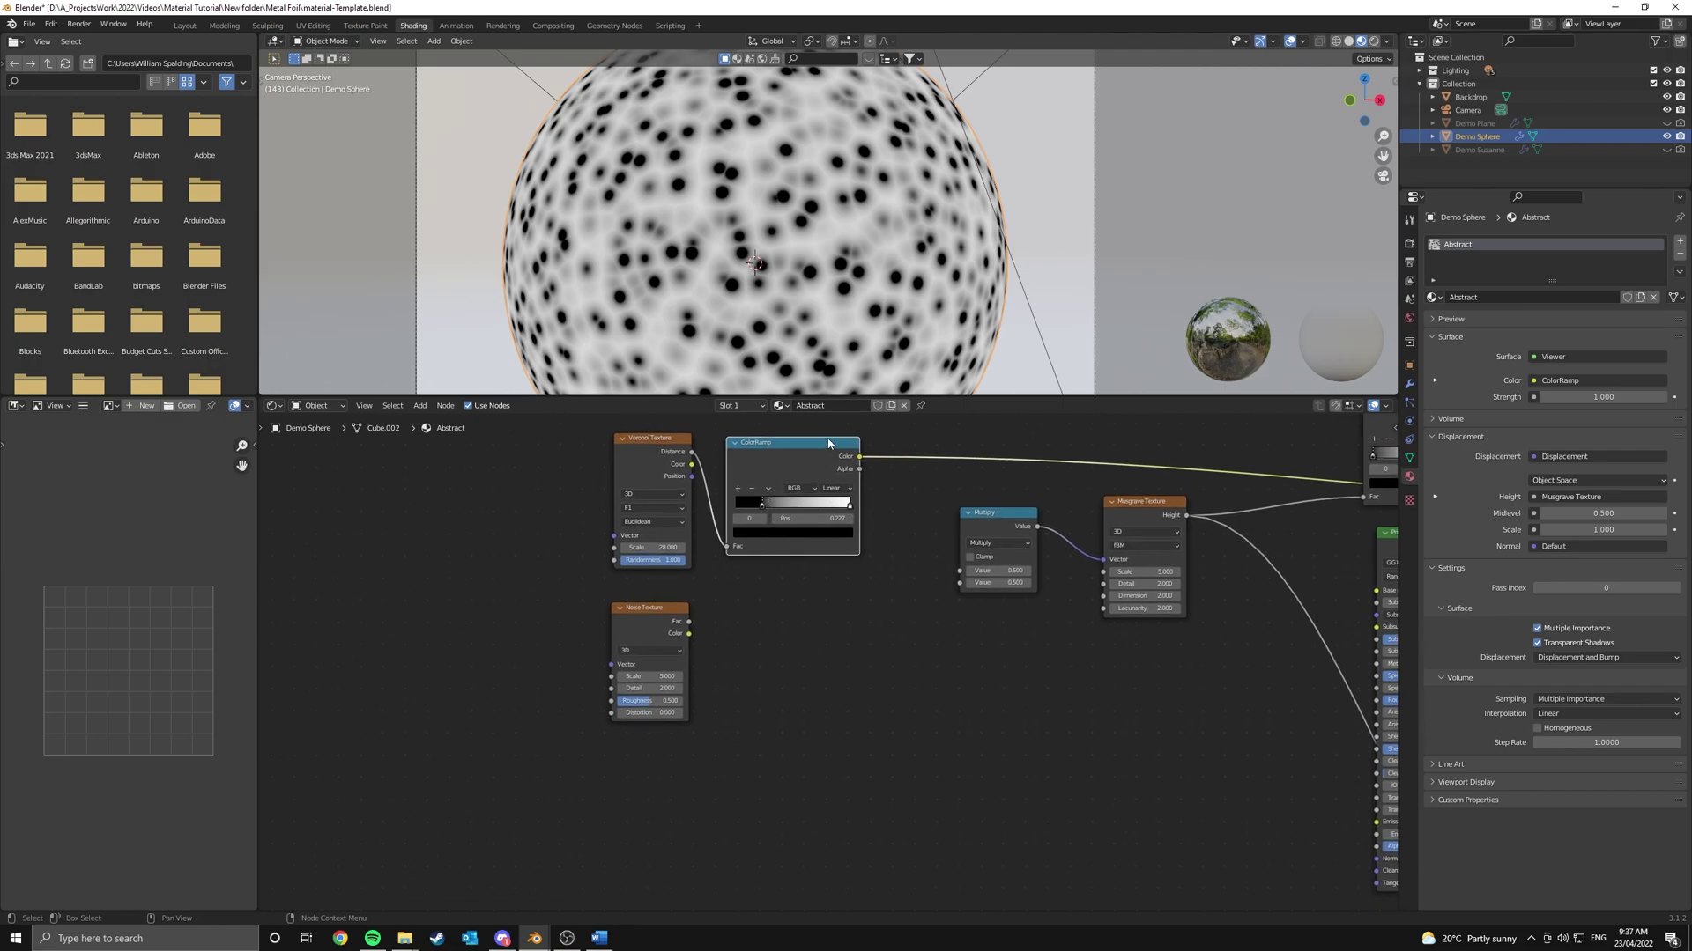
key(shift+d)
click(828, 602)
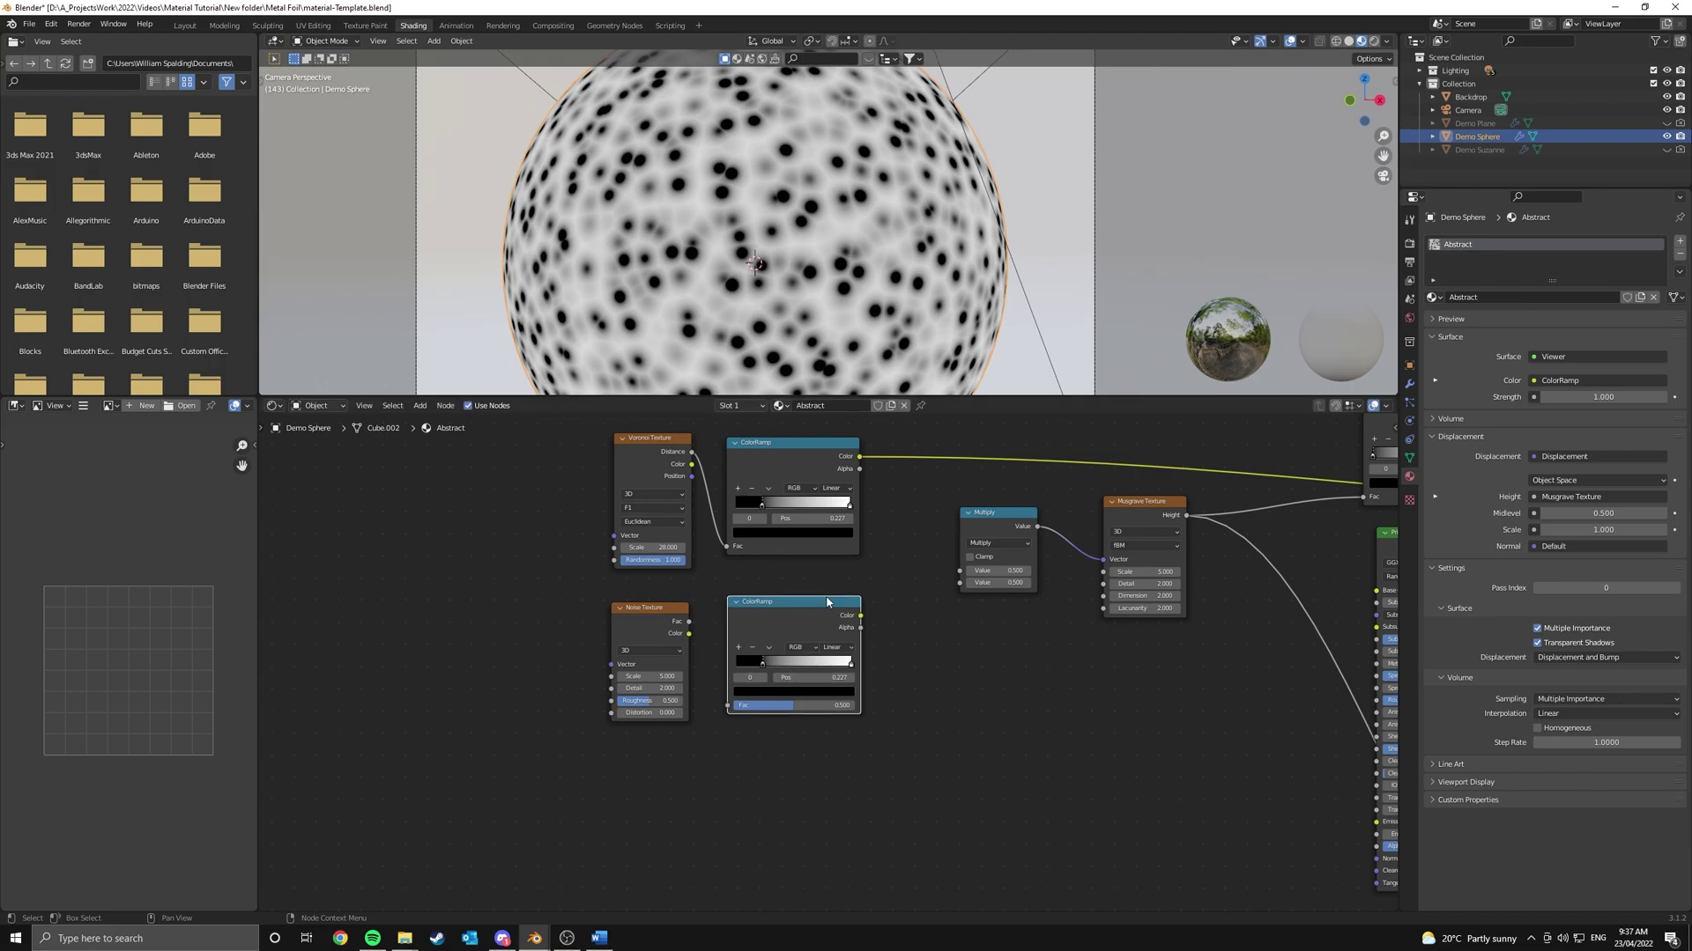
drag(762, 661, 777, 667)
Preview the duplicated ColorRamp on the sphere and connect the Noise Texture's Fac output to its Fac input
ctrl+shift+click(776, 607)
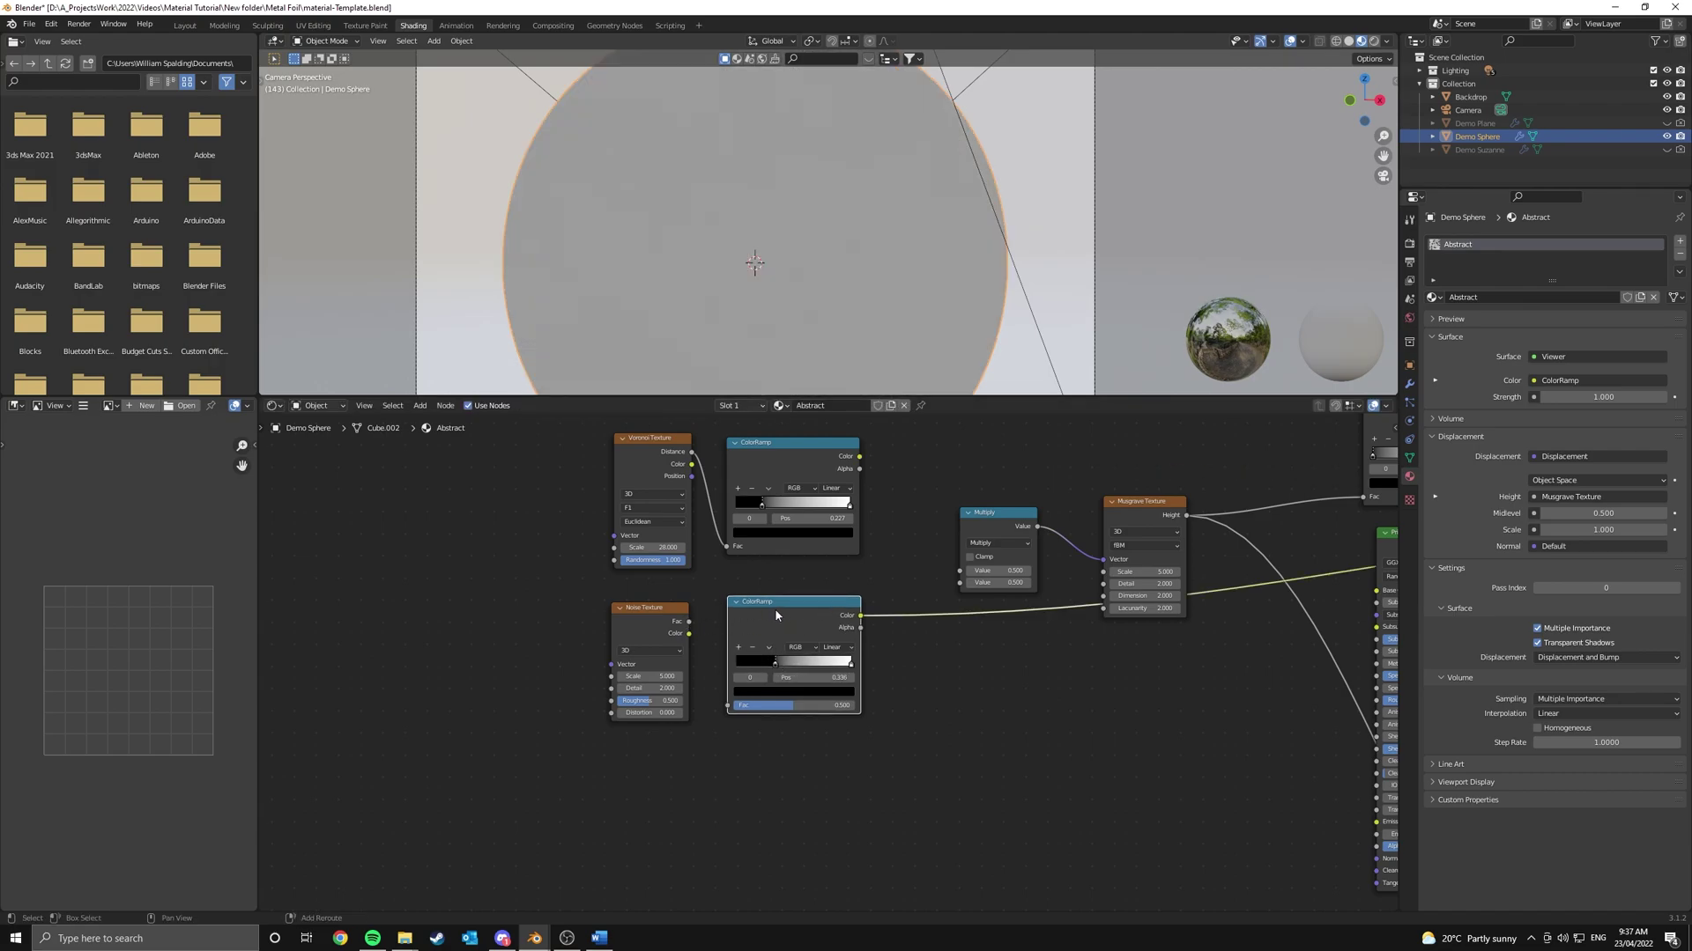
middle_drag(730, 611, 799, 600)
scroll(799, 602, up, 3)
drag(697, 566, 770, 720)
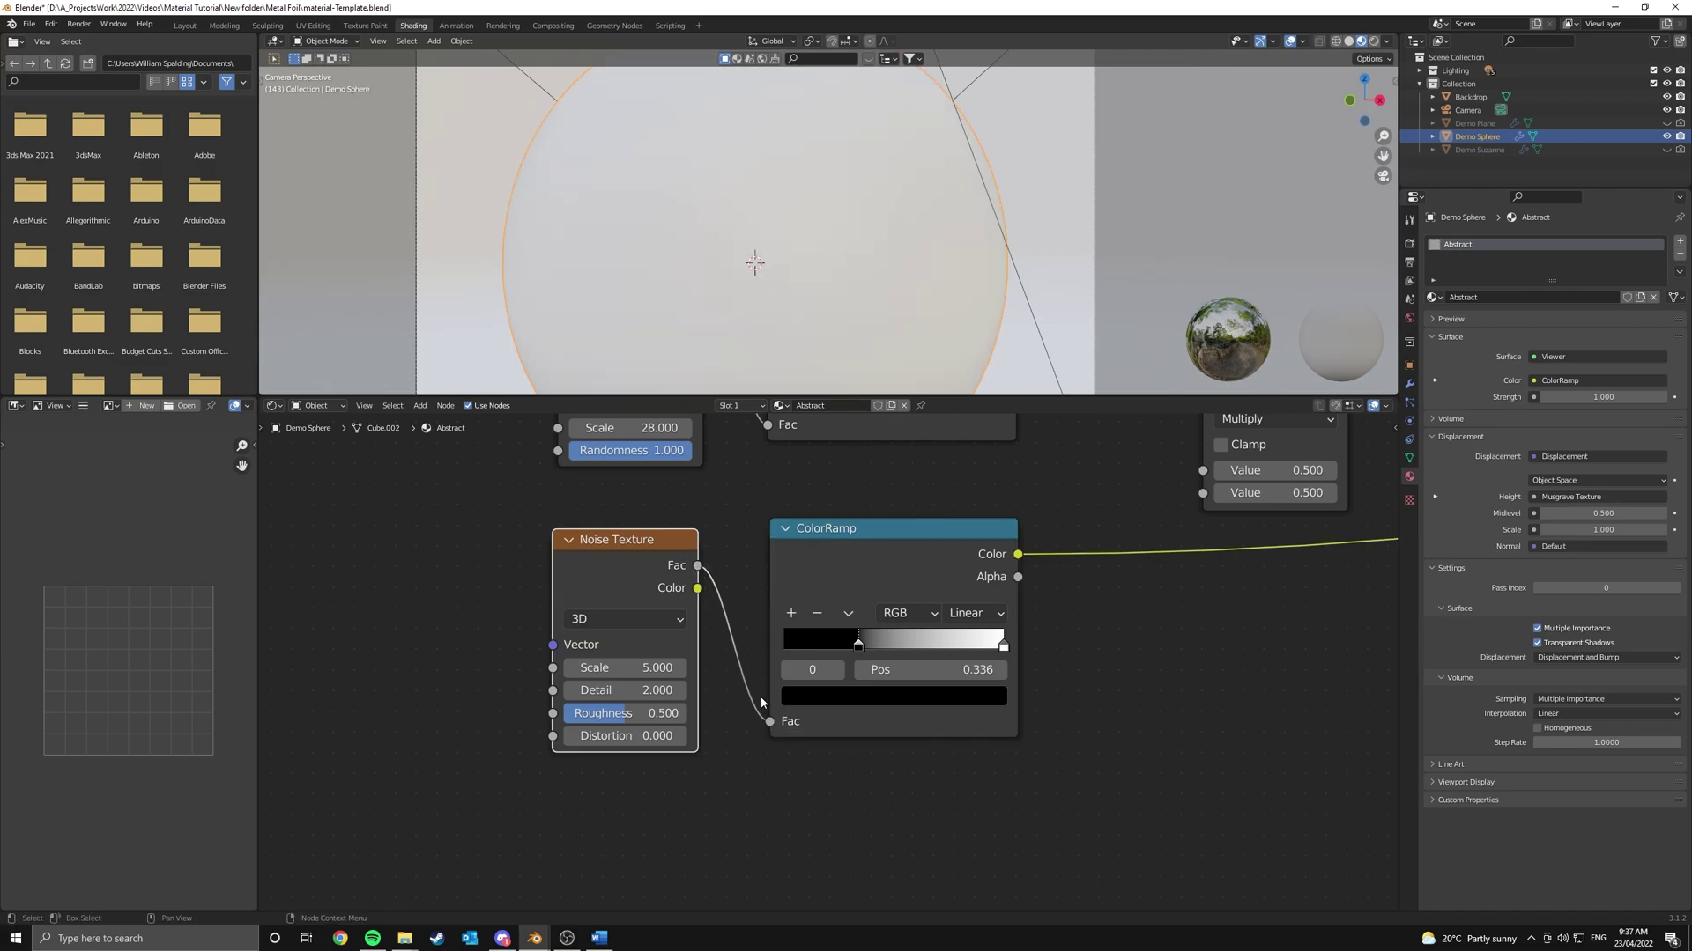
middle_drag(911, 529, 872, 502)
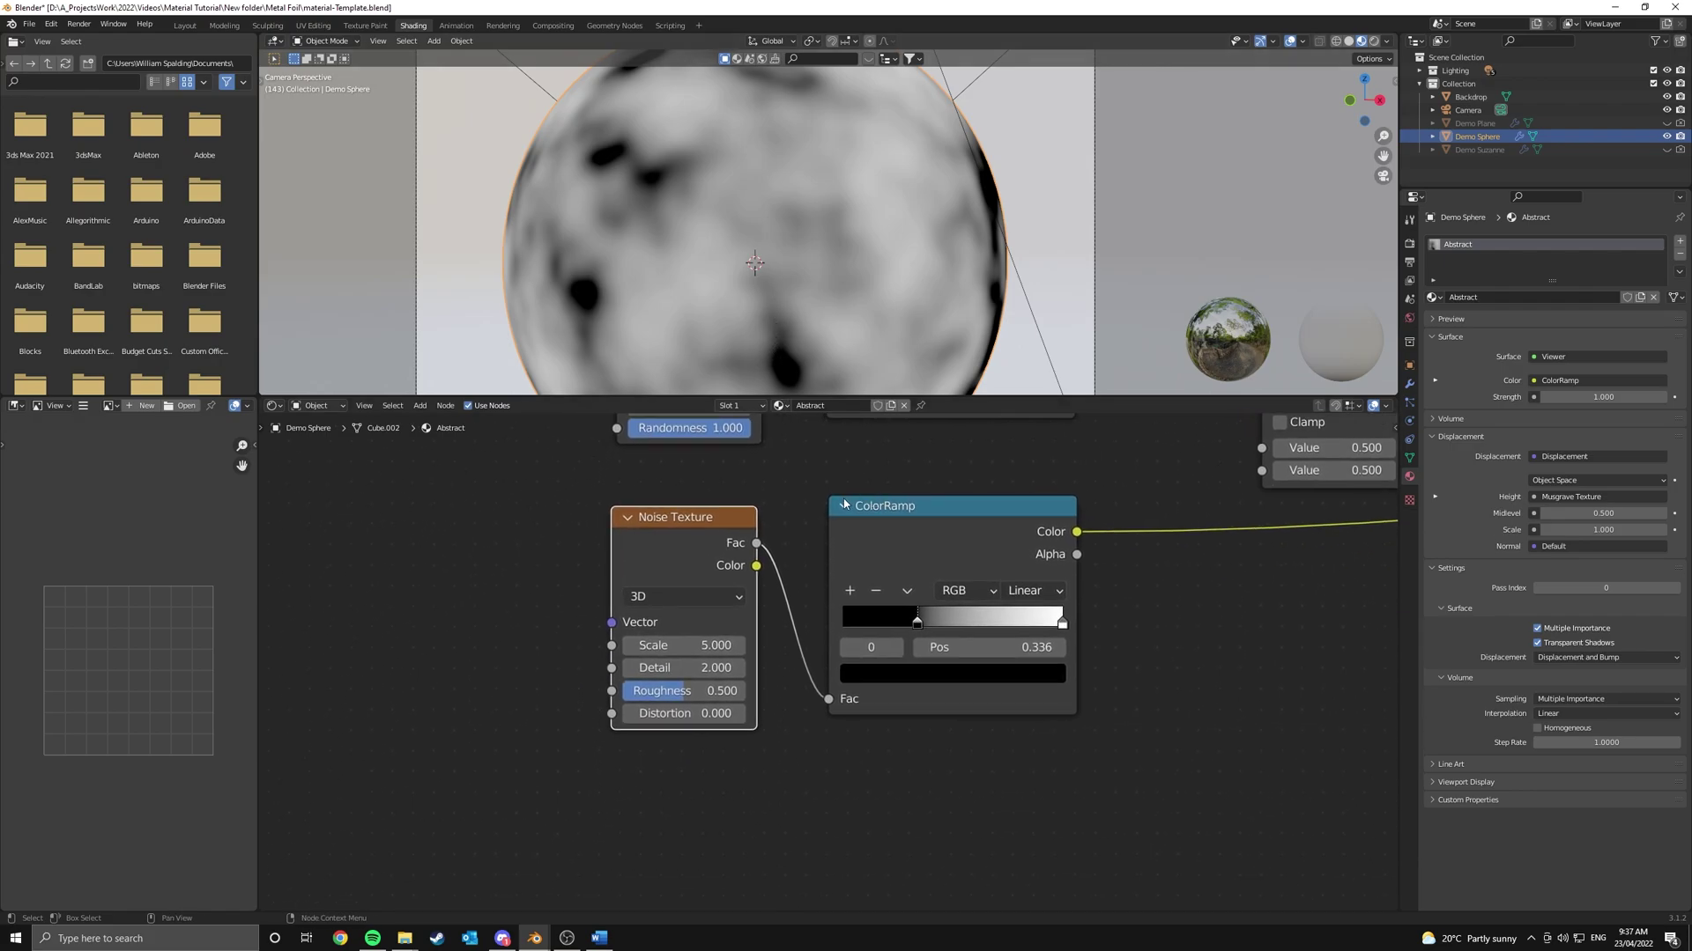
Set the Noise Texture's Scale to 10 and its Roughness to 0.742
scroll(843, 505, up, 2)
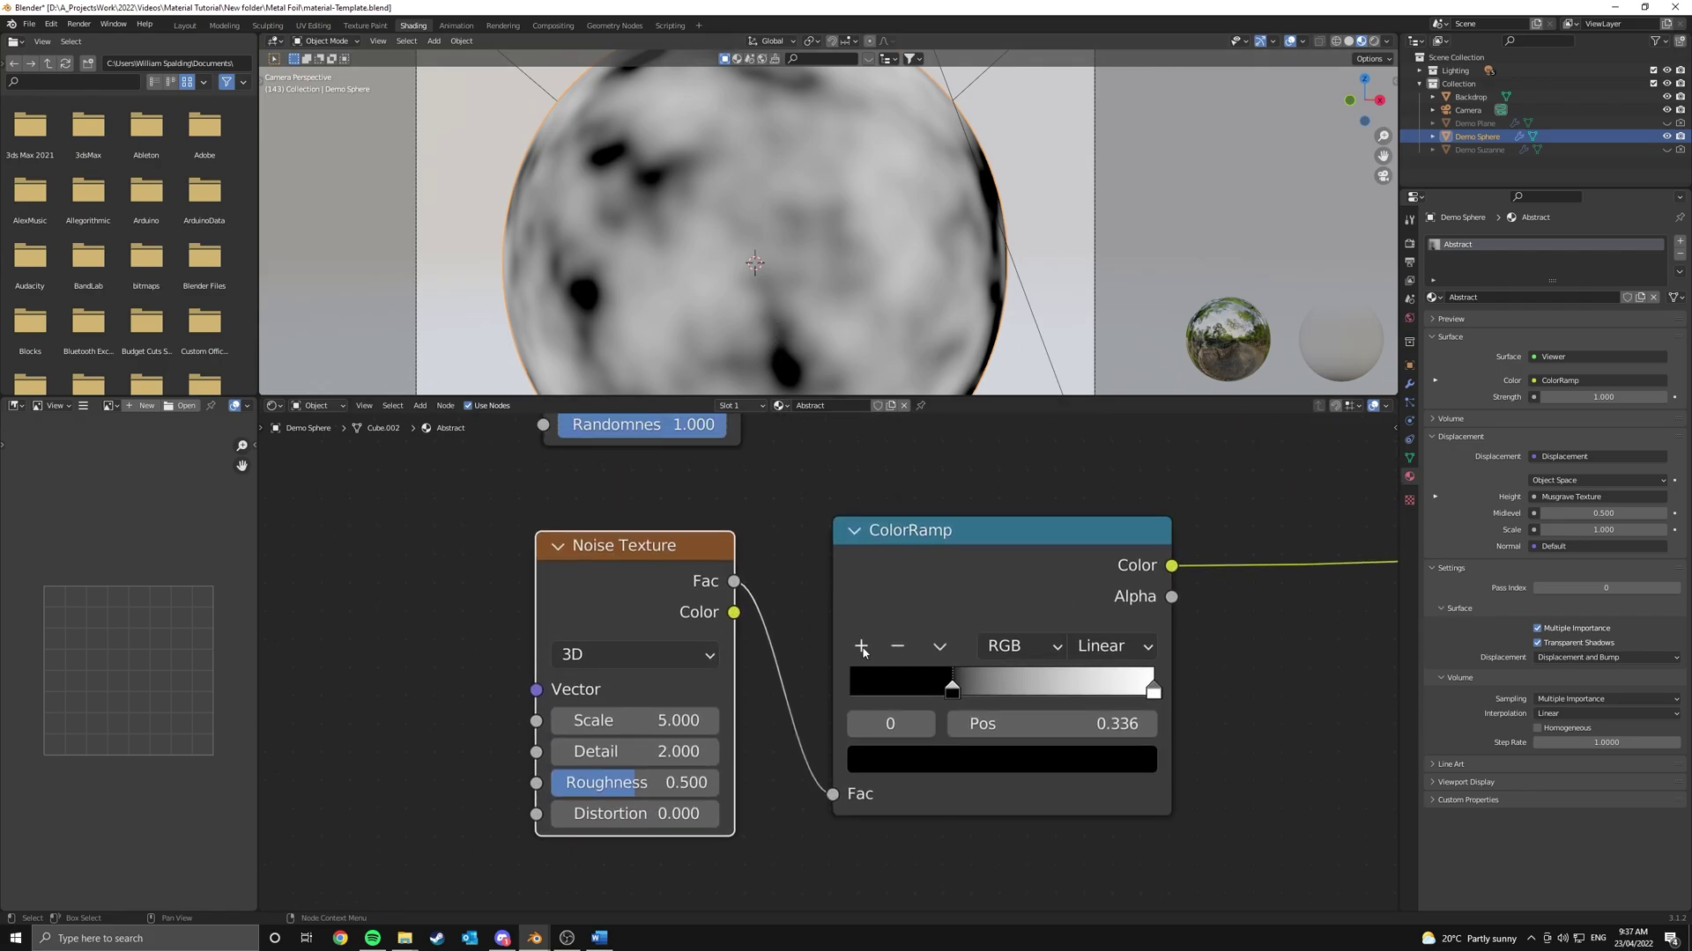
double_click(649, 719)
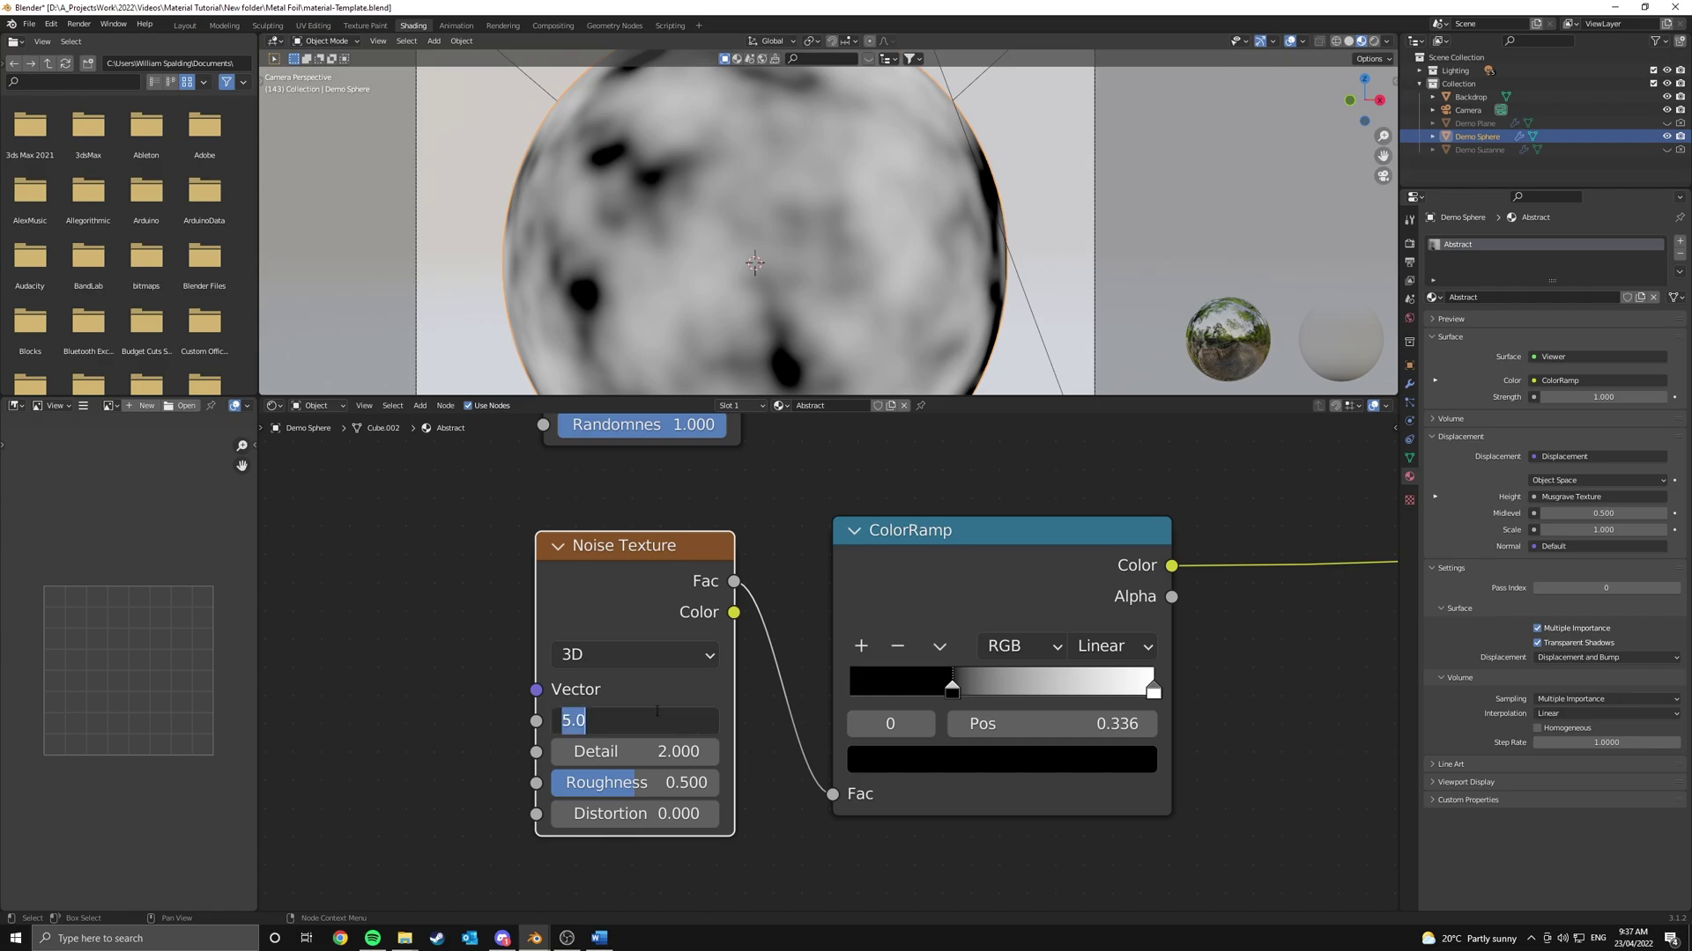
text(10)
key(Return)
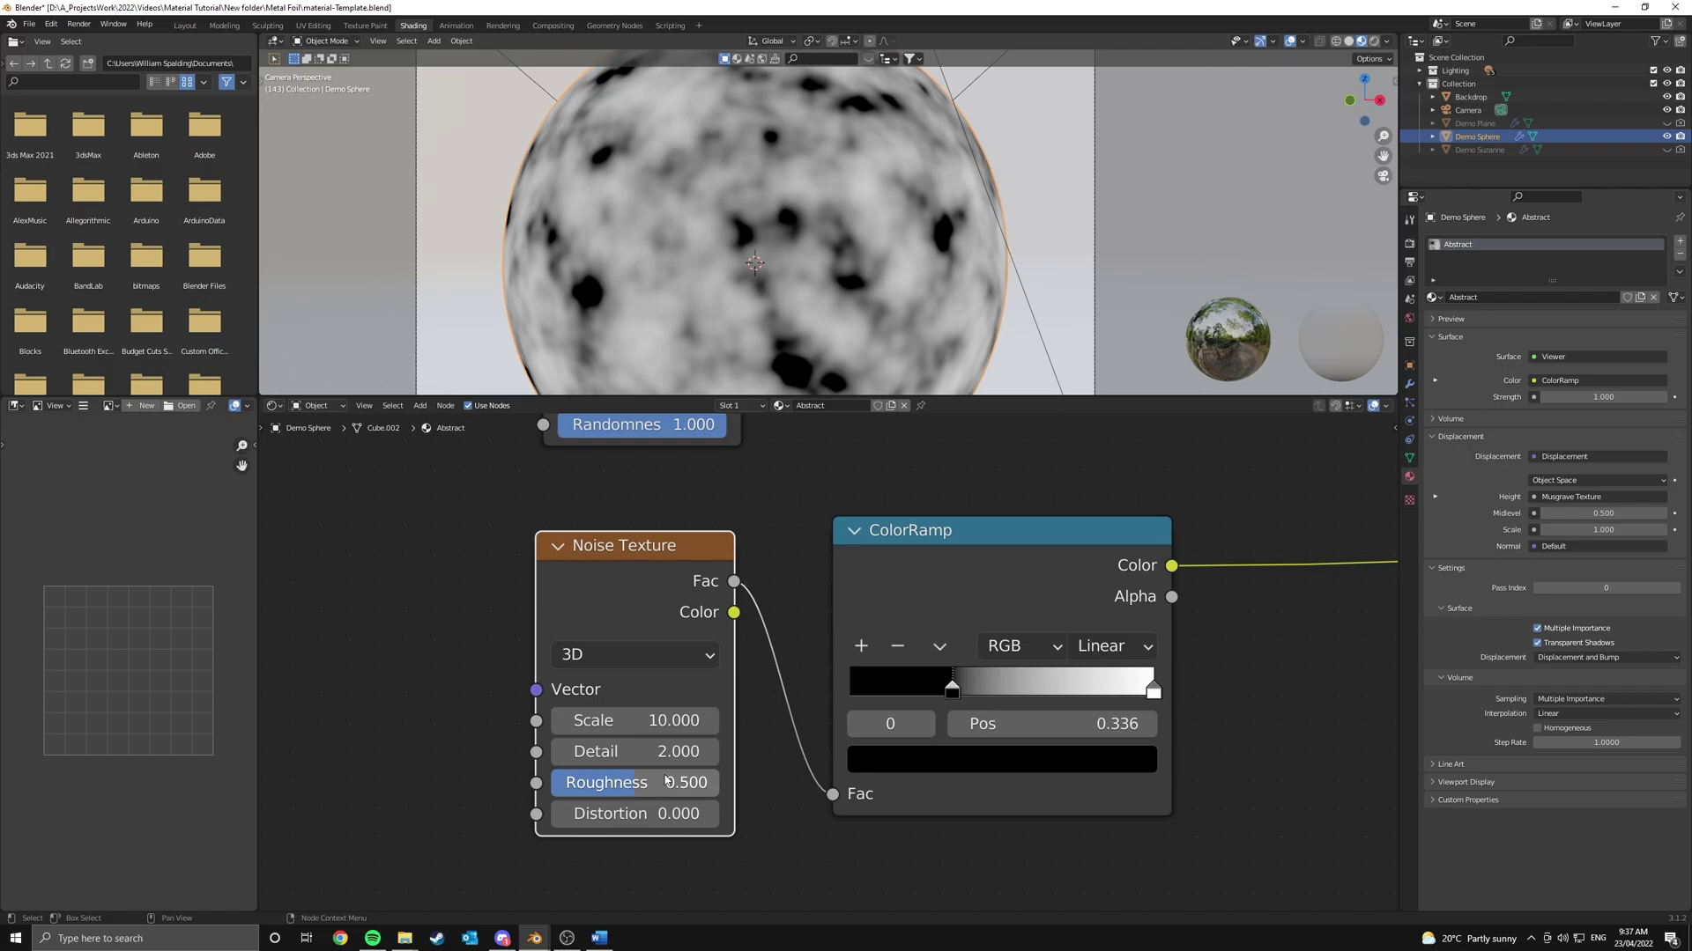
mouse_move(664, 787)
mouse_down()
mouse_move(747, 787)
mouse_move(675, 786)
mouse_up()
scroll(745, 818, down, 3)
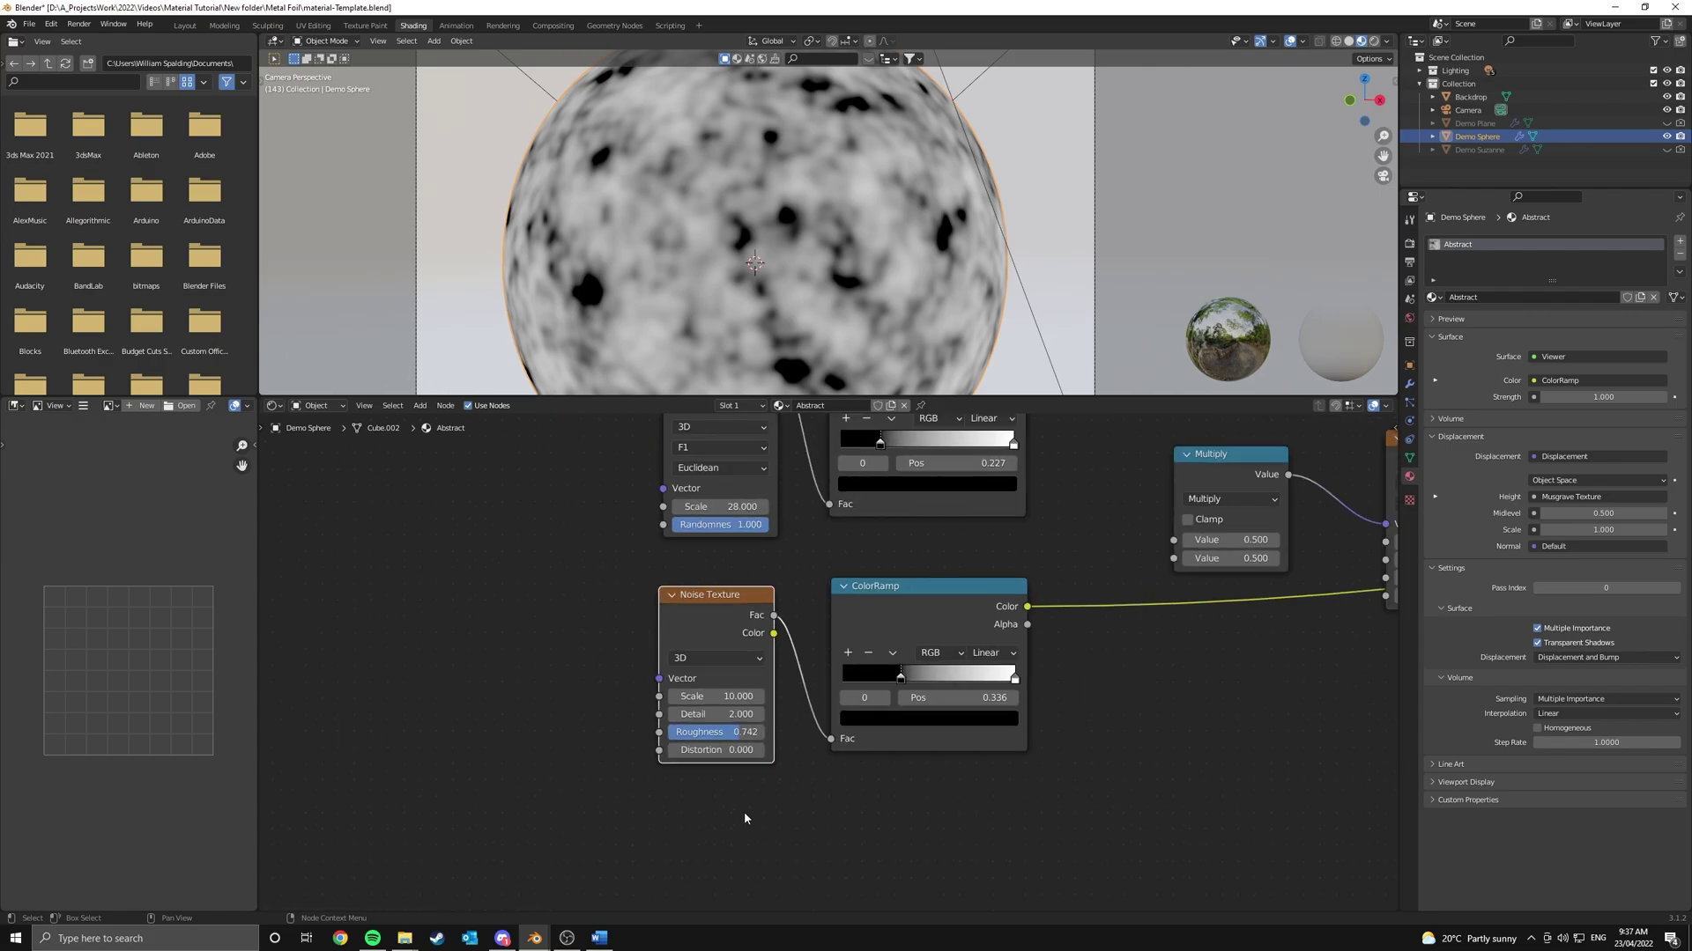
Shift the Noise Texture's ColorRamp slightly down to line up with the Noise Texture node
middle_drag(857, 727, 710, 741)
middle_drag(812, 621, 792, 658)
drag(744, 645, 777, 669)
middle_drag(837, 617, 733, 697)
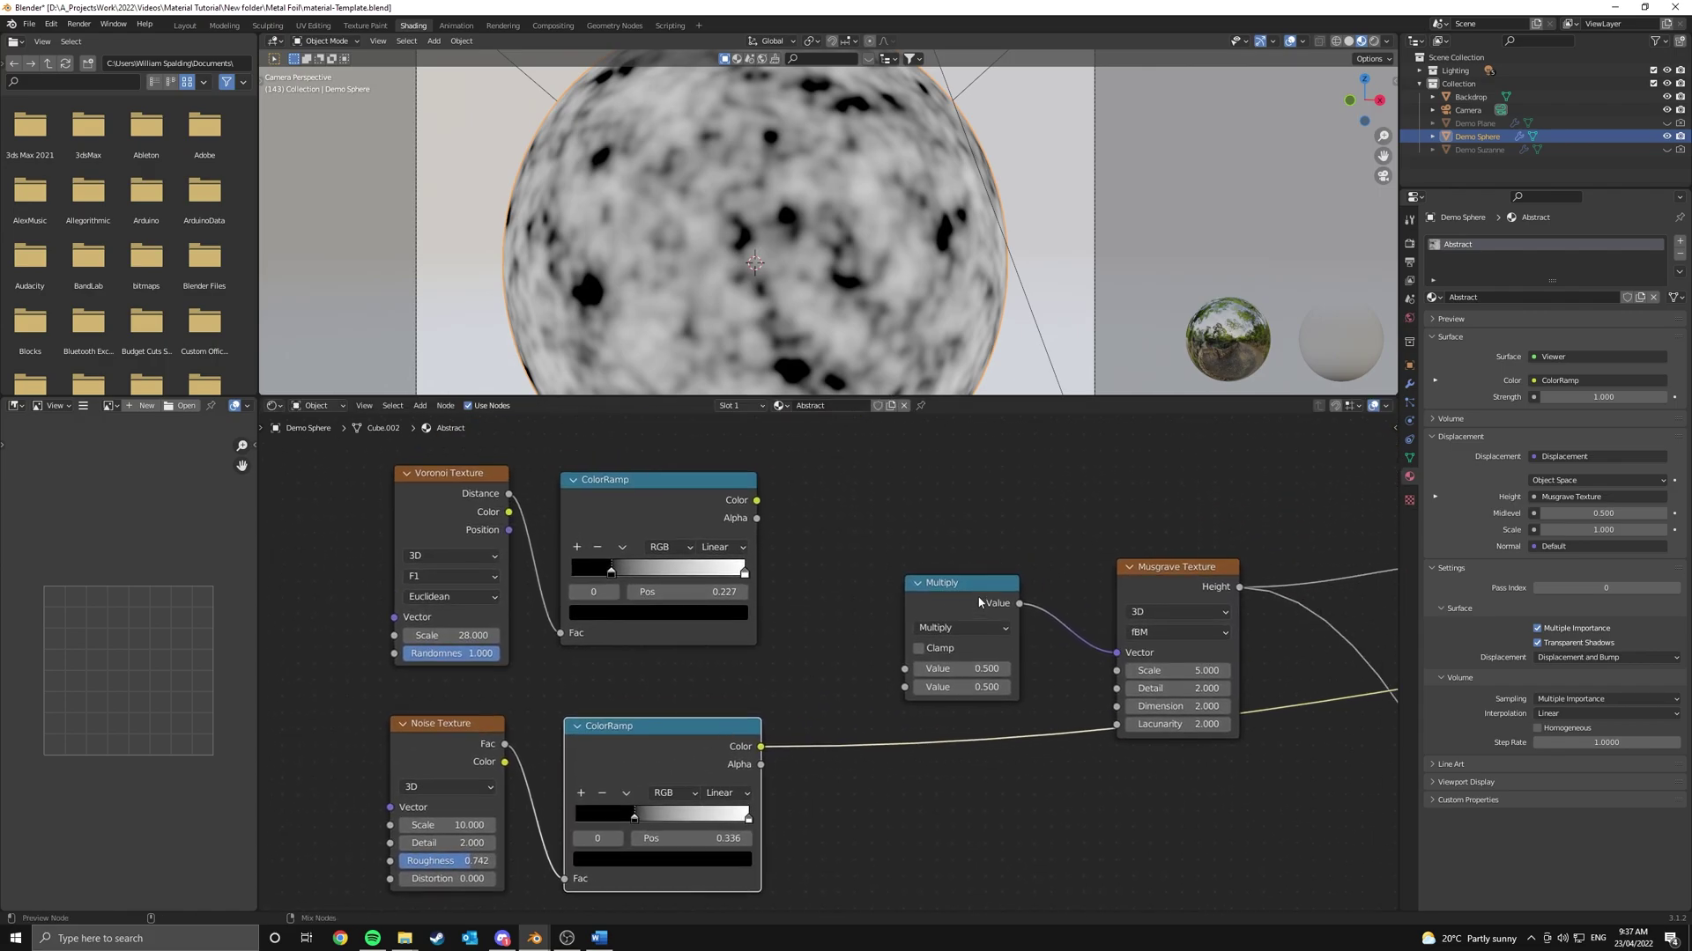
Preview the Multiply node on the sphere and connect both texture ColorRamps' Color outputs to its two Value inputs
ctrl+shift+click(940, 603)
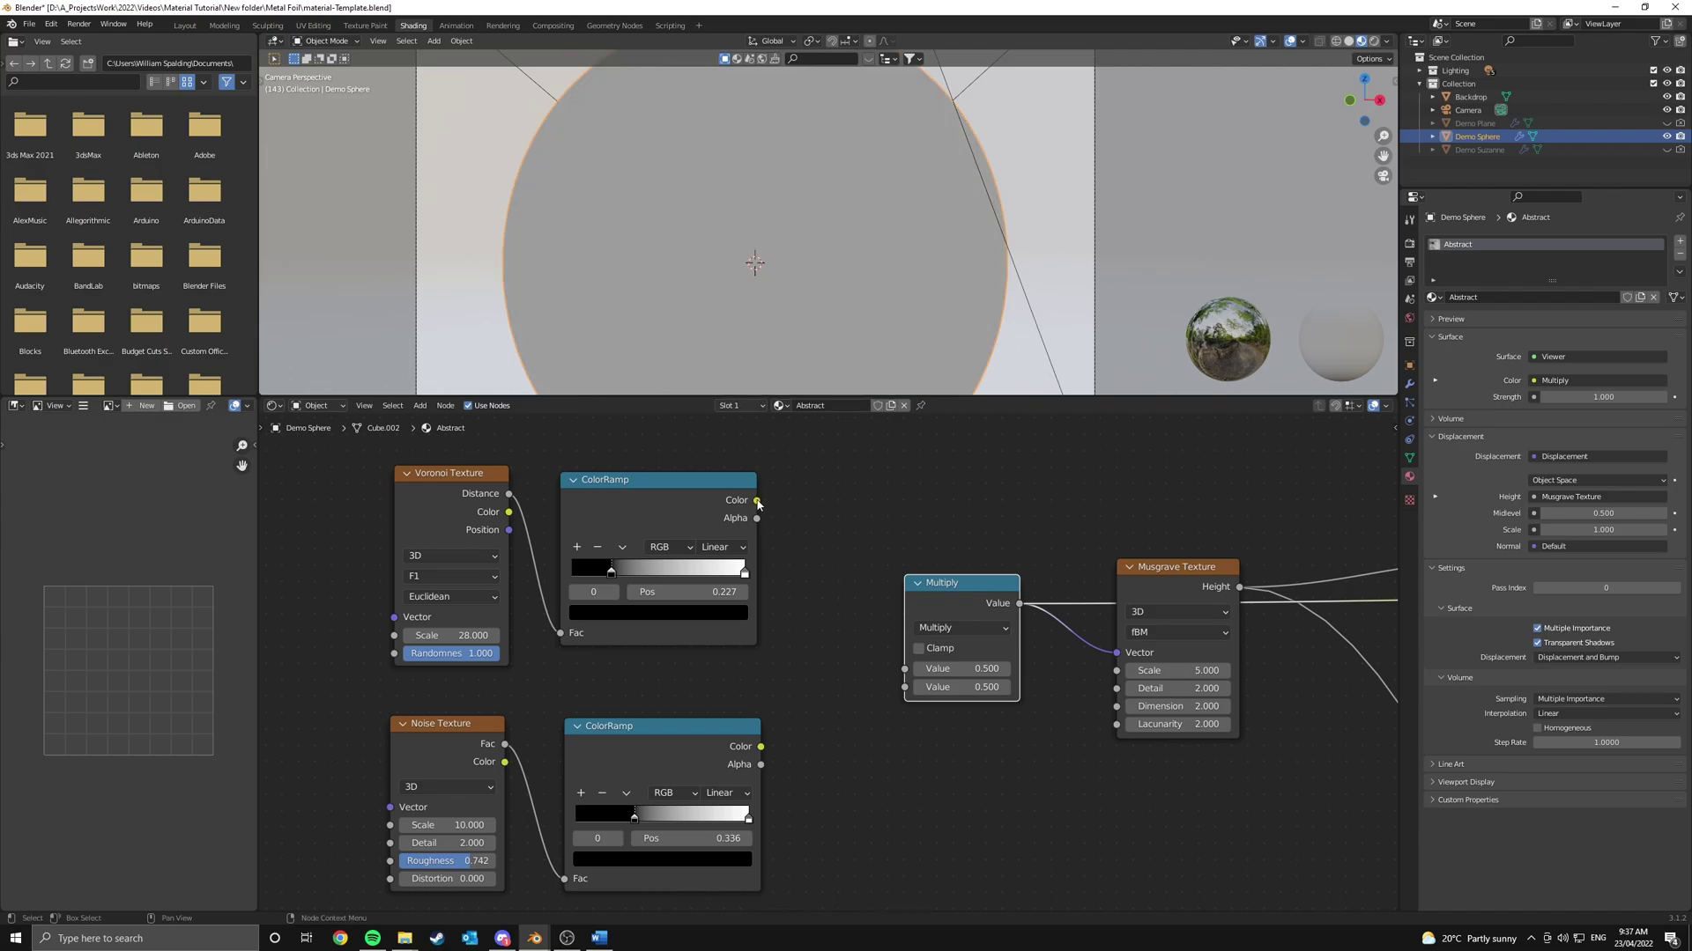
drag(757, 500, 905, 669)
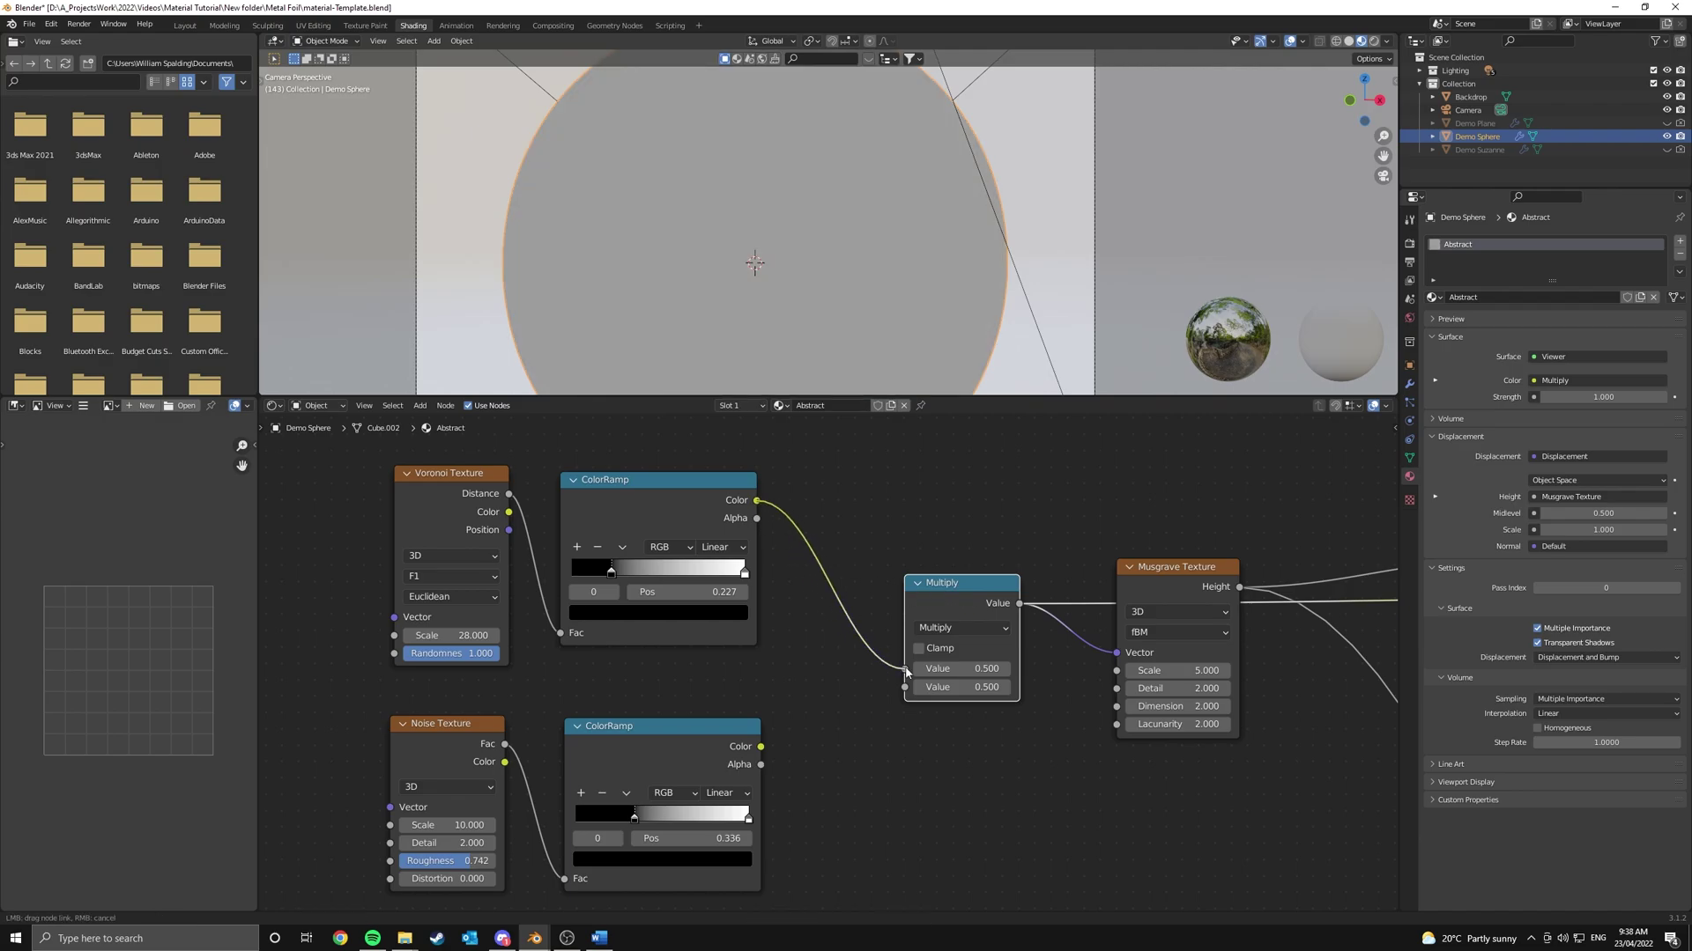
drag(761, 748, 908, 688)
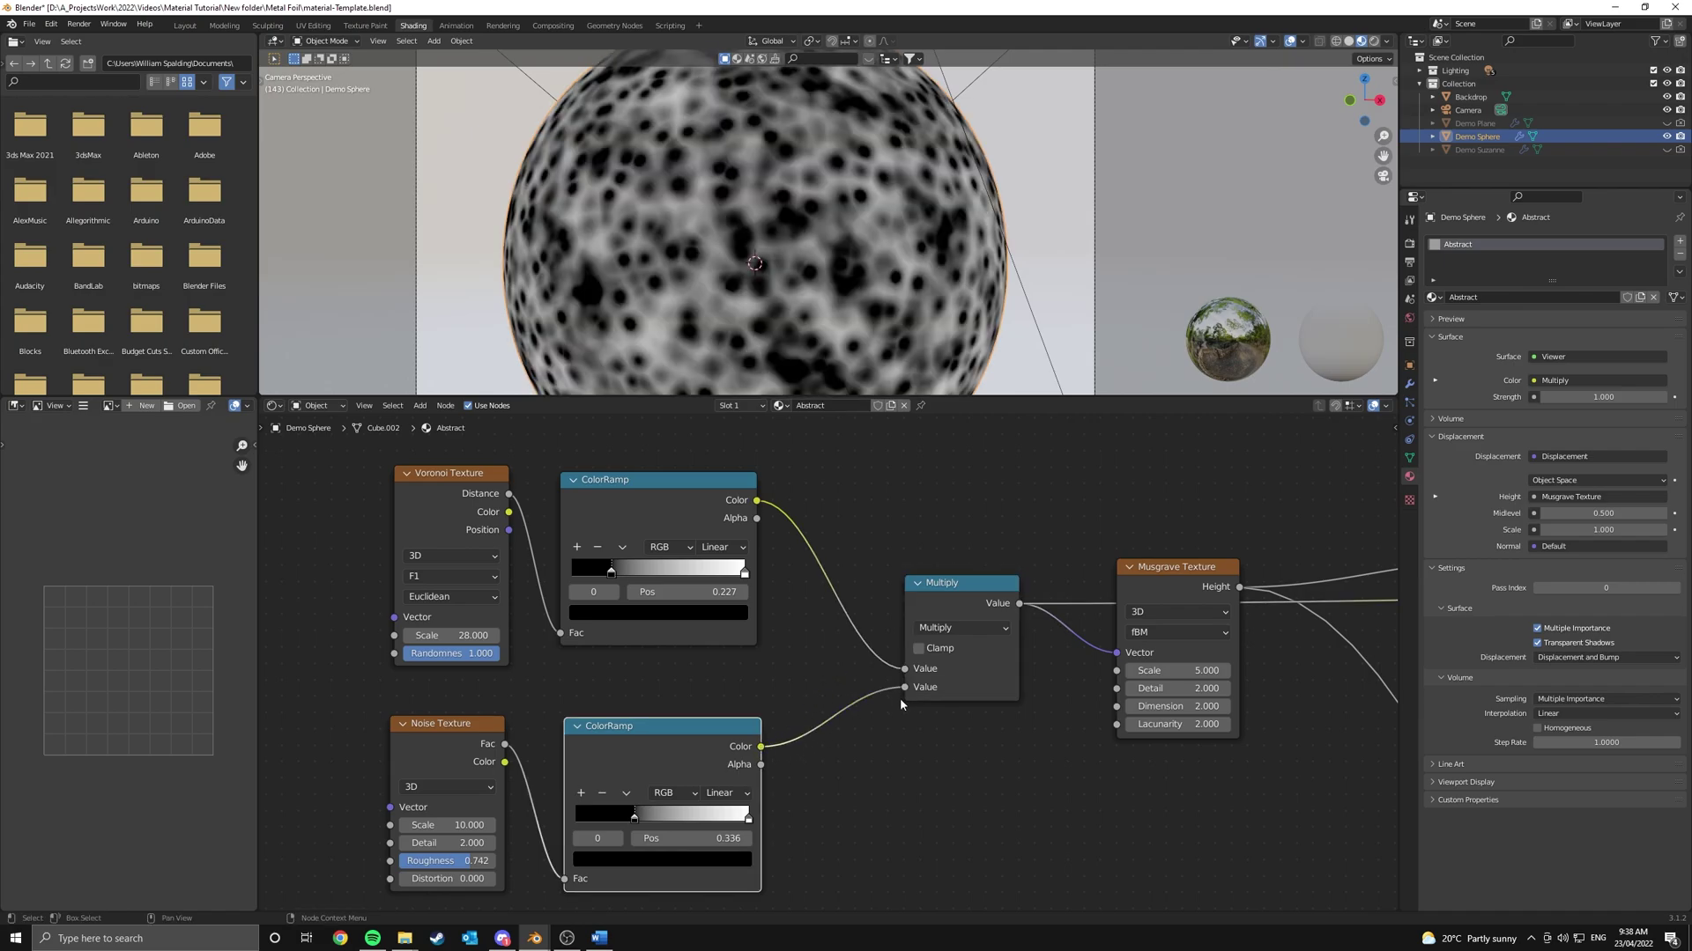
scroll(862, 361, down, 3)
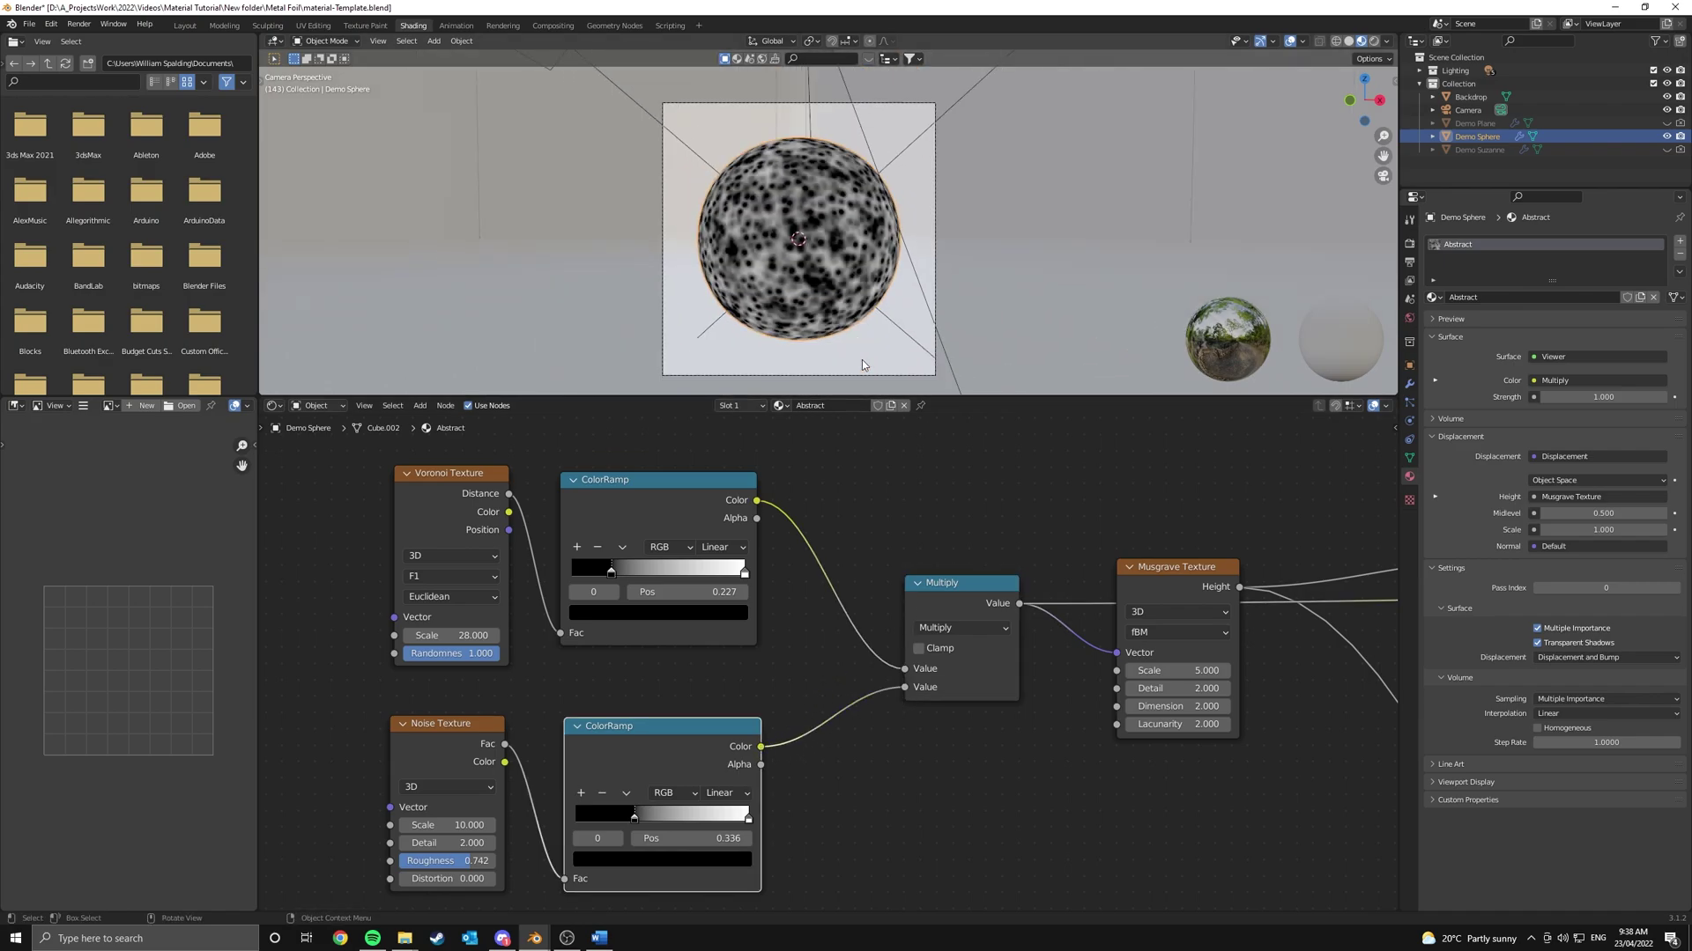
middle_drag(799, 307, 936, 293)
key(KP_0)
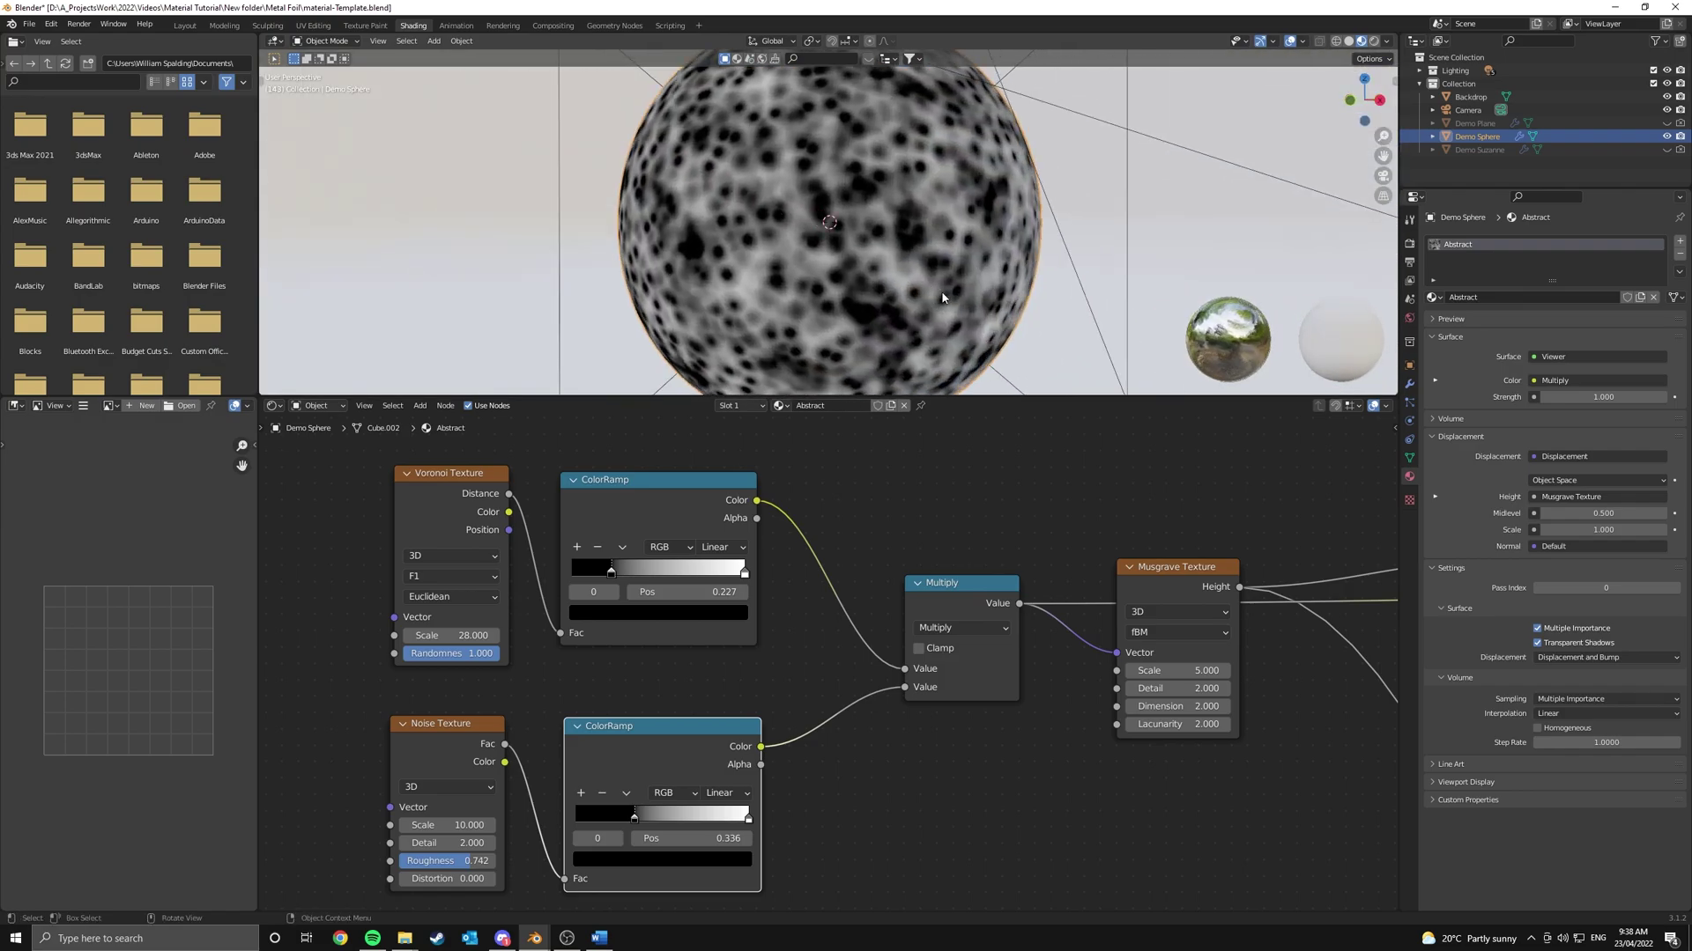
key(KP_0)
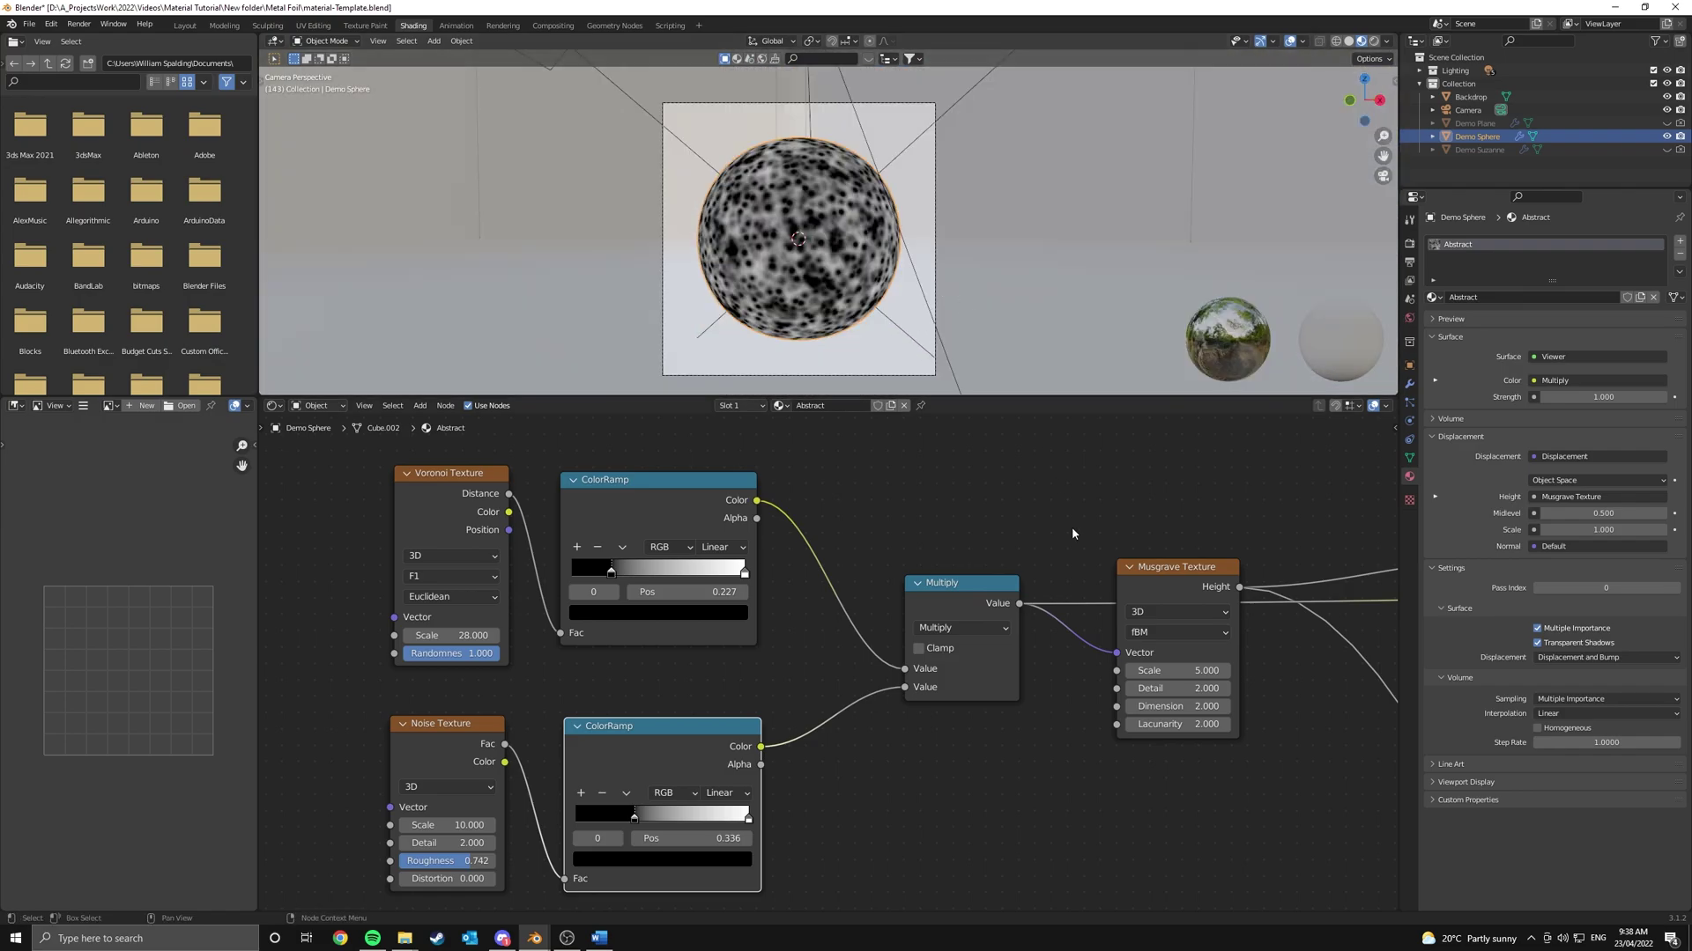
Preview the Musgrave Texture on the sphere and inspect its pattern
middle_drag(1104, 572, 696, 623)
ctrl+shift+click(774, 628)
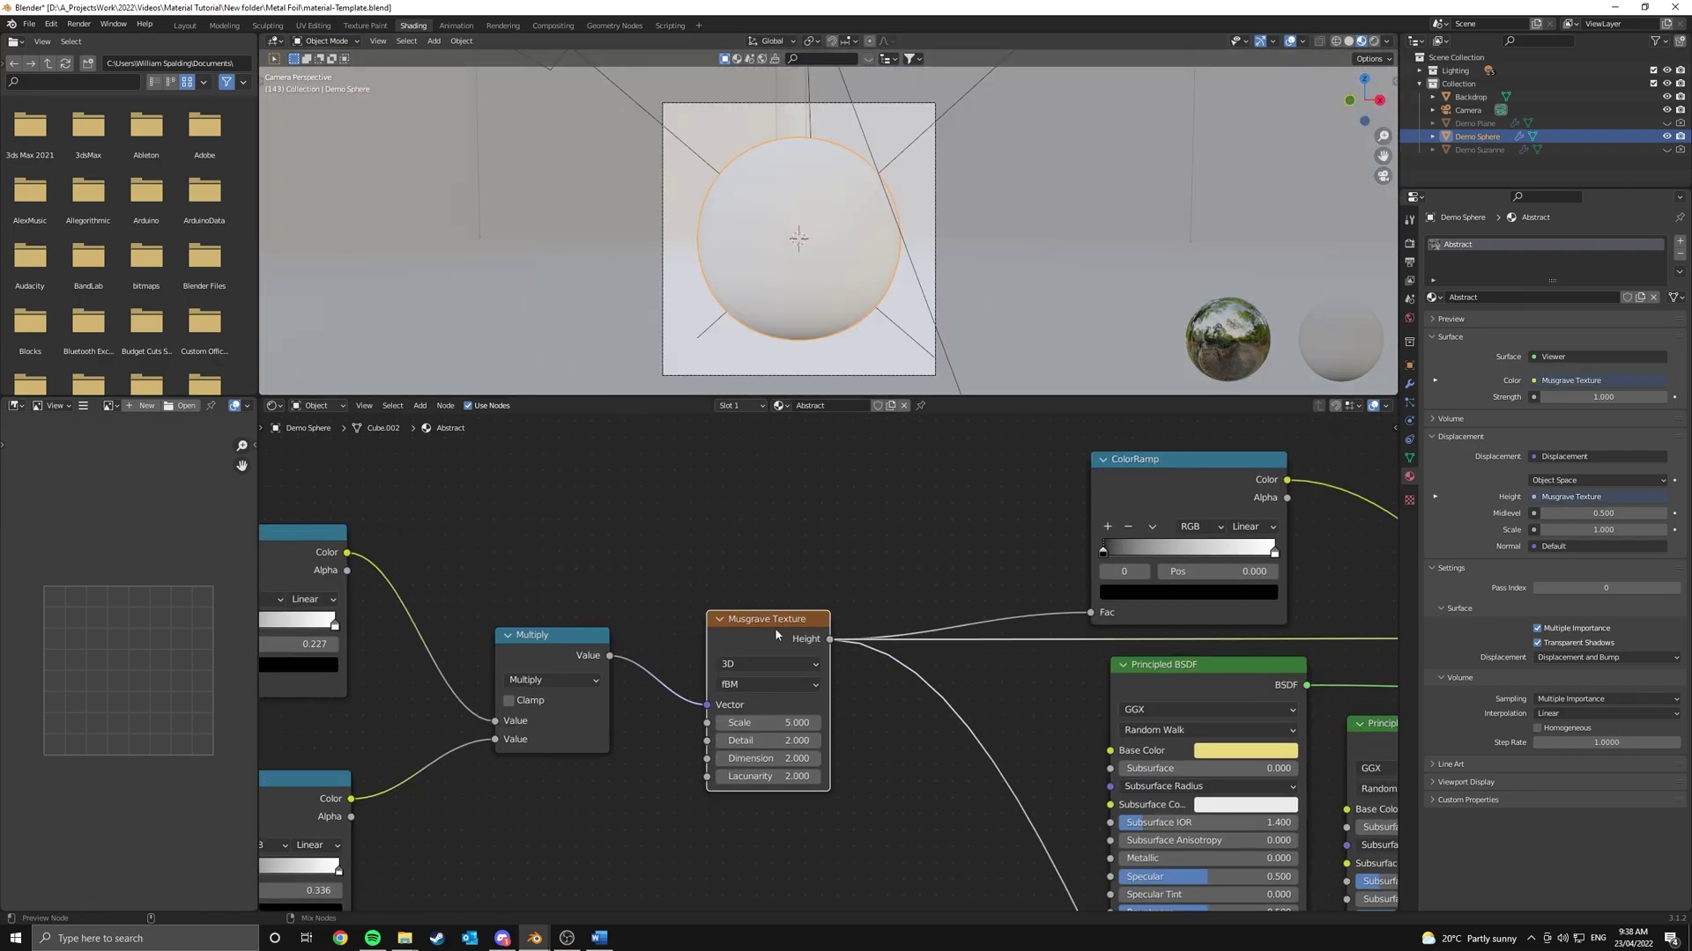
scroll(815, 194, up, 3)
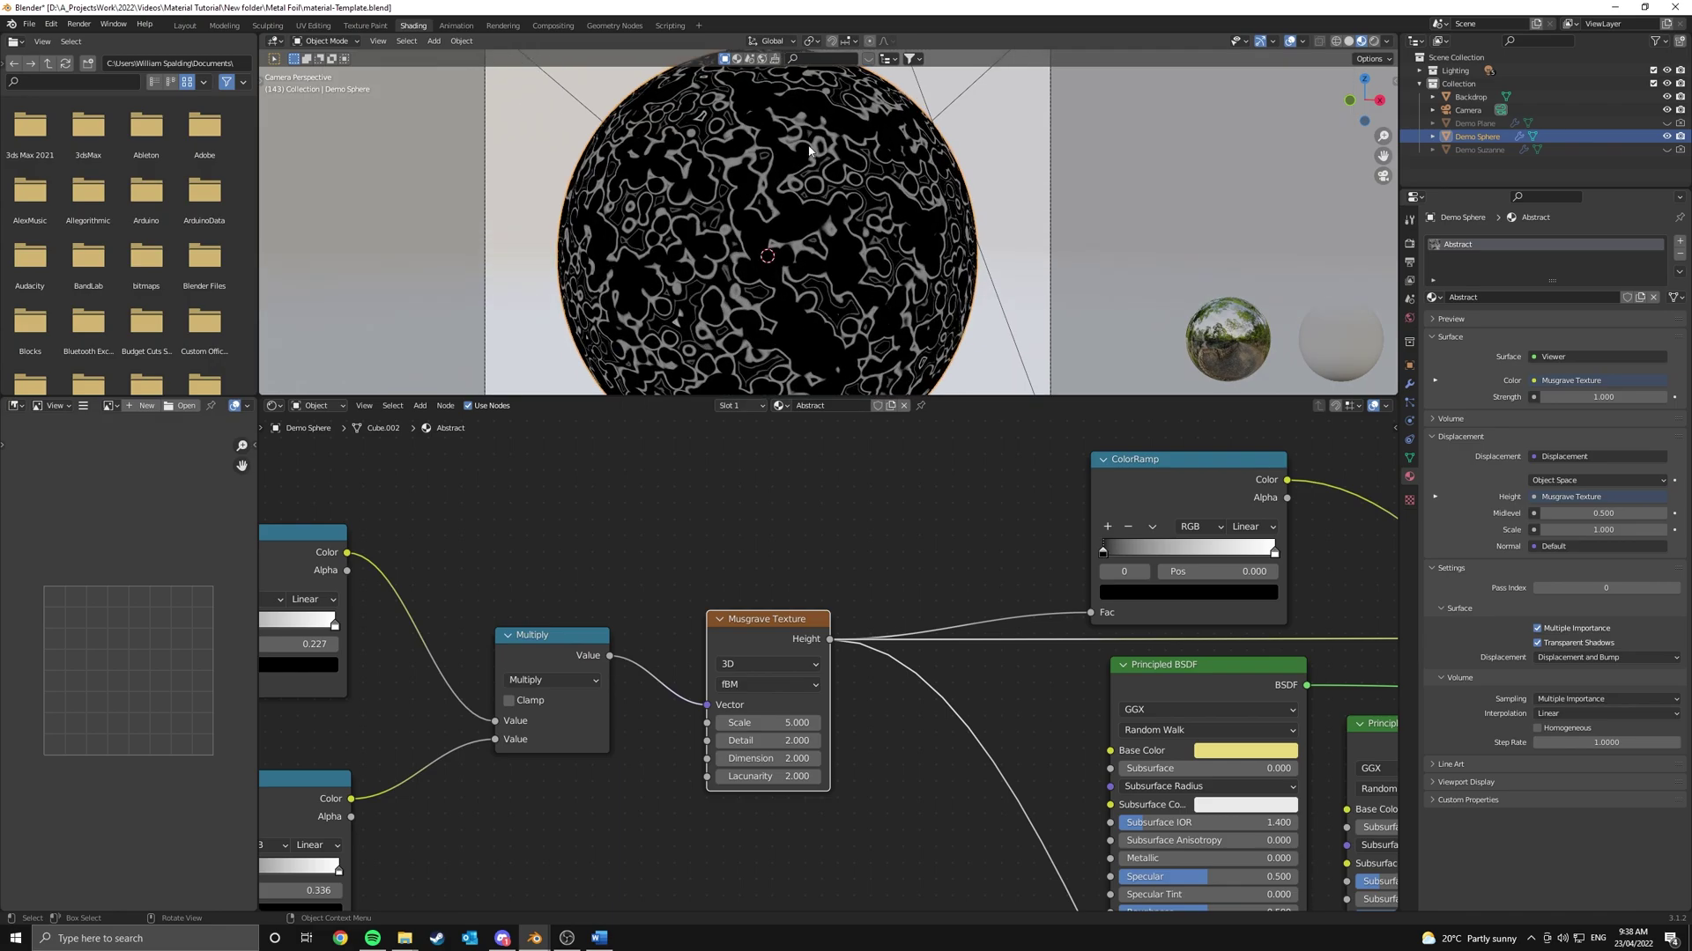
middle_drag(728, 543, 1019, 511)
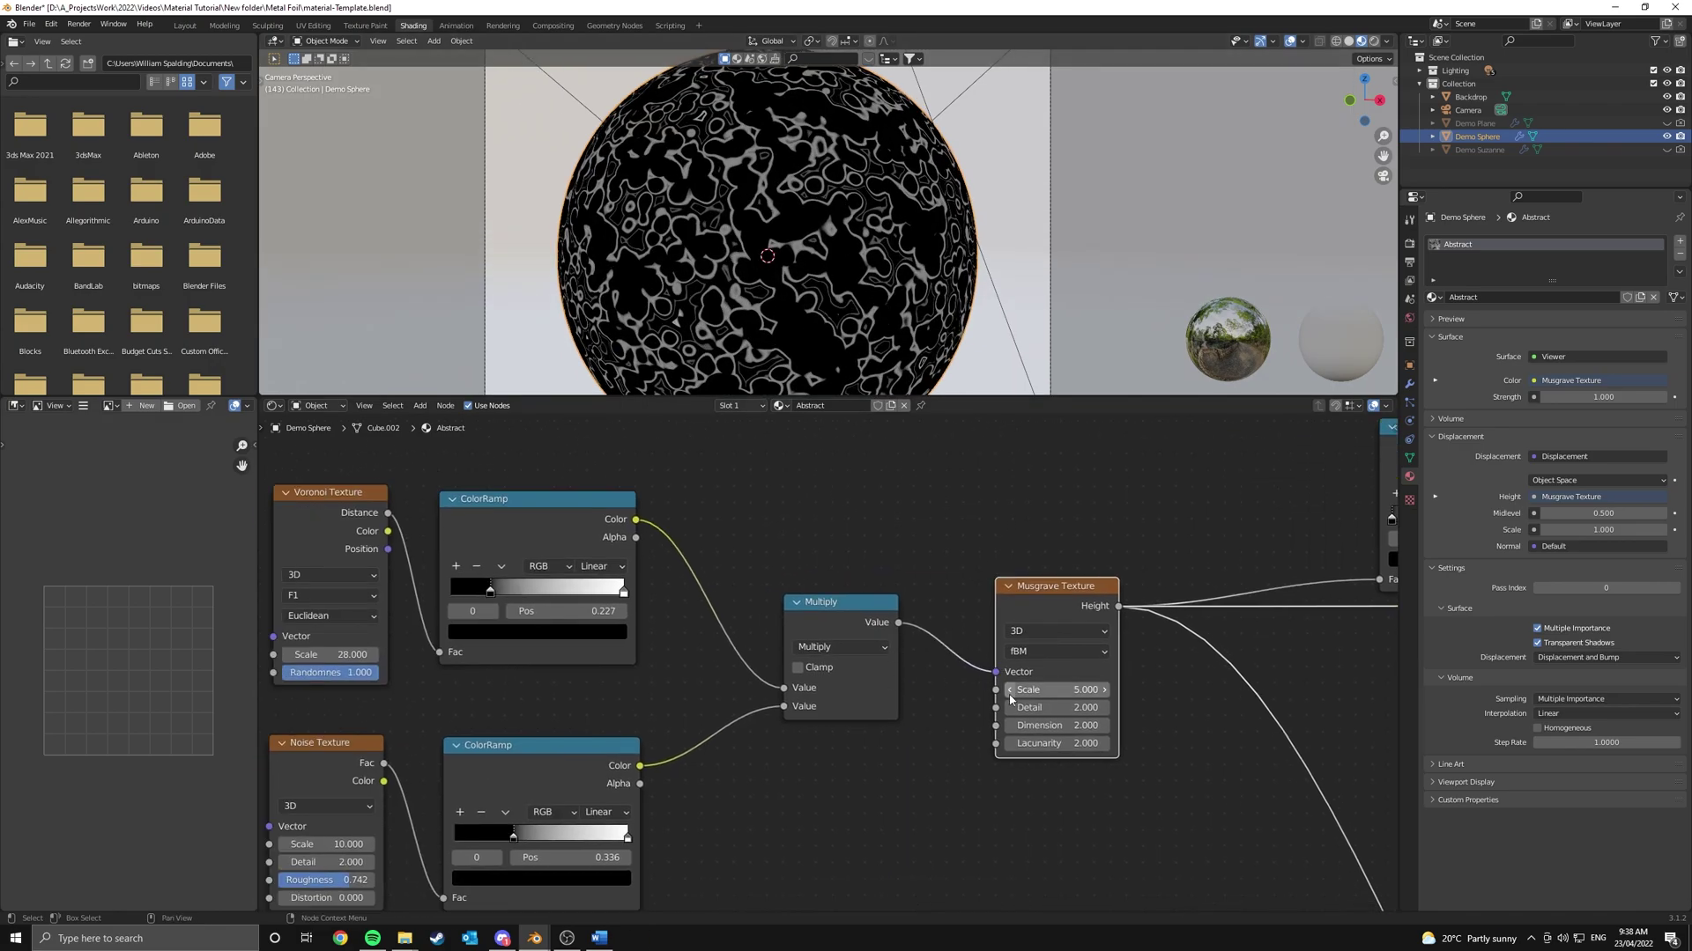
Disconnect Multiply from the Musgrave Texture's Vector input to compare the pattern, and reconnect it
drag(997, 675, 956, 696)
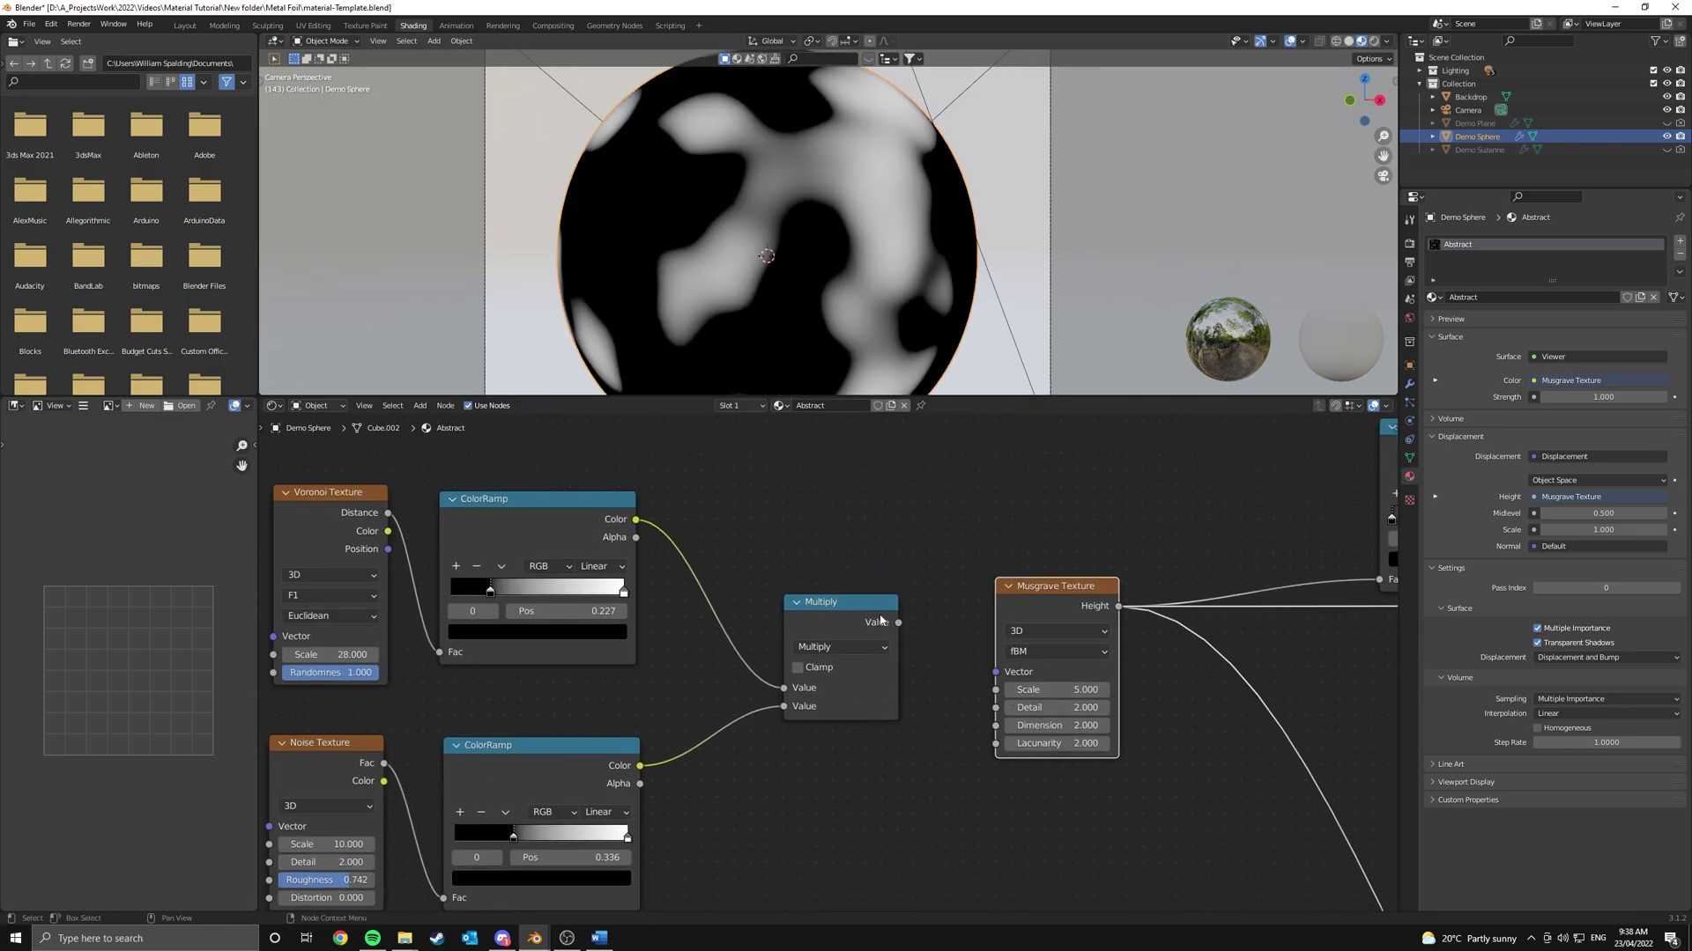
middle_drag(642, 572, 584, 560)
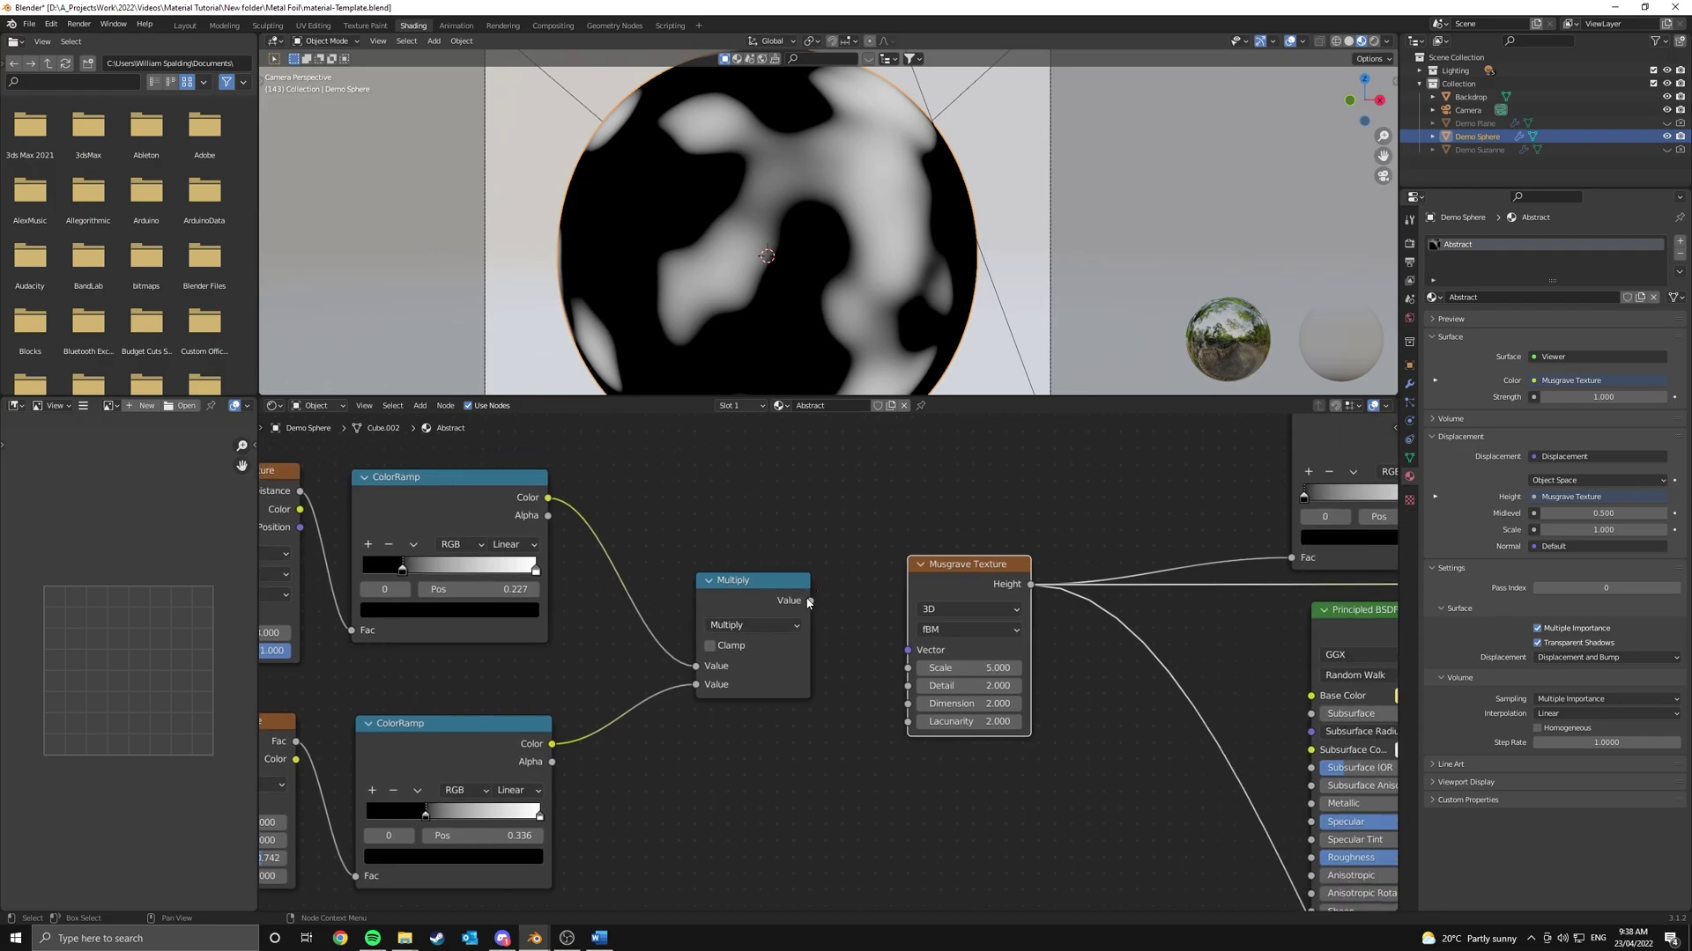
drag(809, 601, 908, 650)
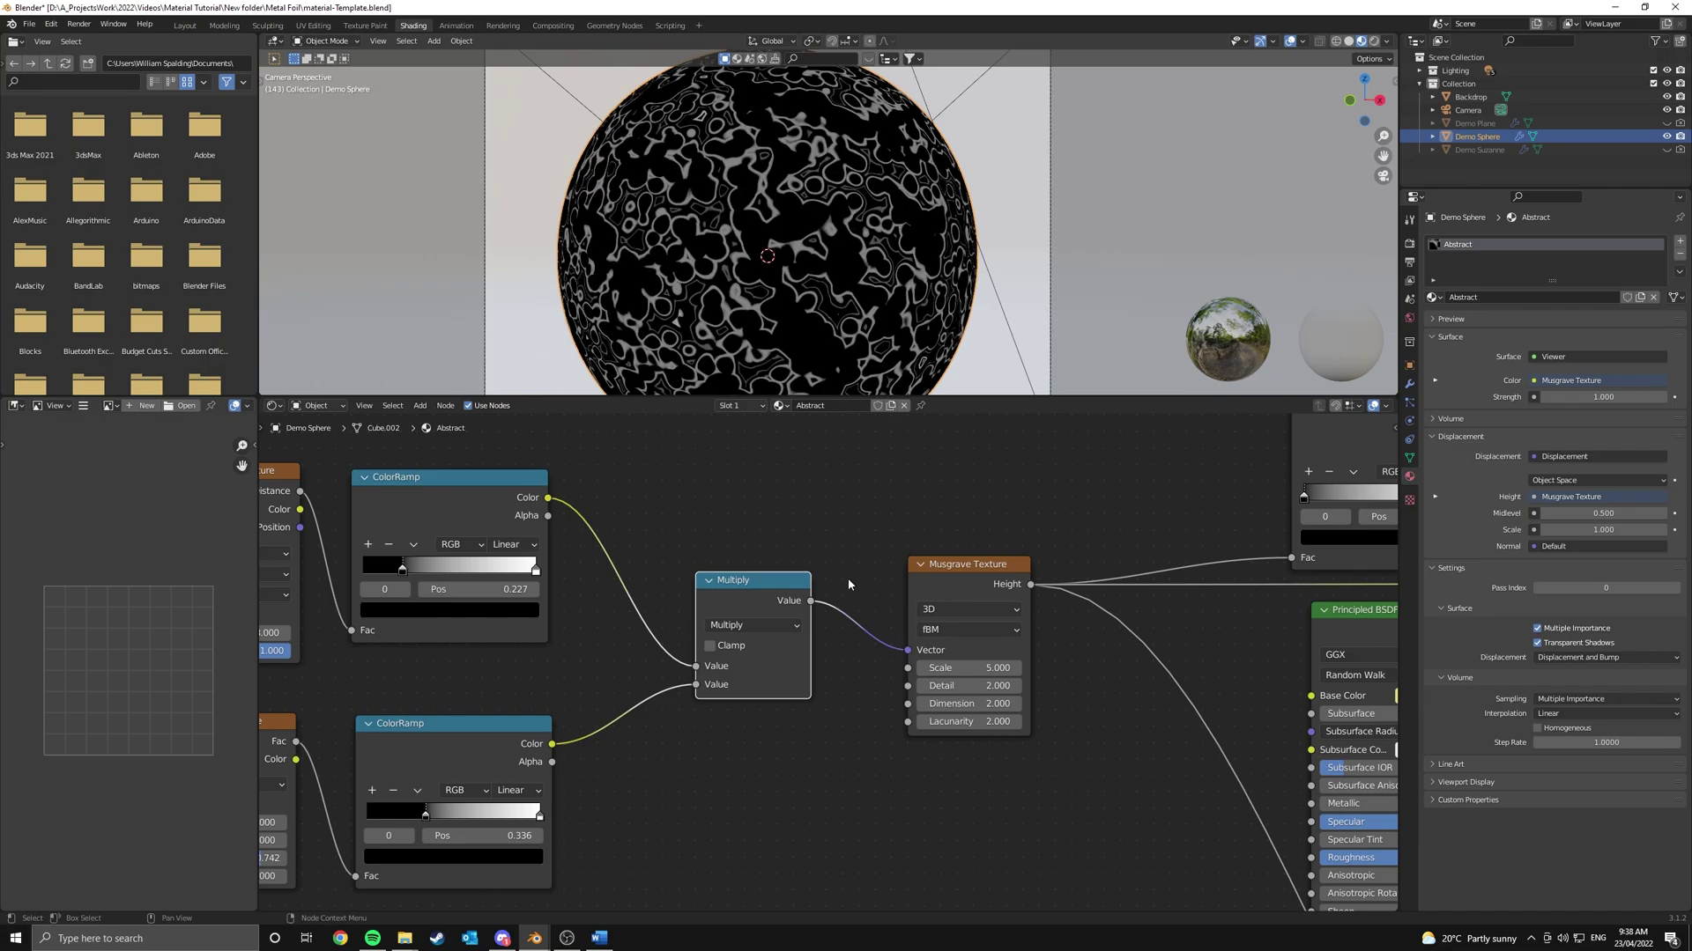
Set the Musgrave Texture's Detail to 1.5
middle_drag(657, 494, 808, 568)
scroll(725, 241, up, 6)
middle_drag(990, 630, 767, 578)
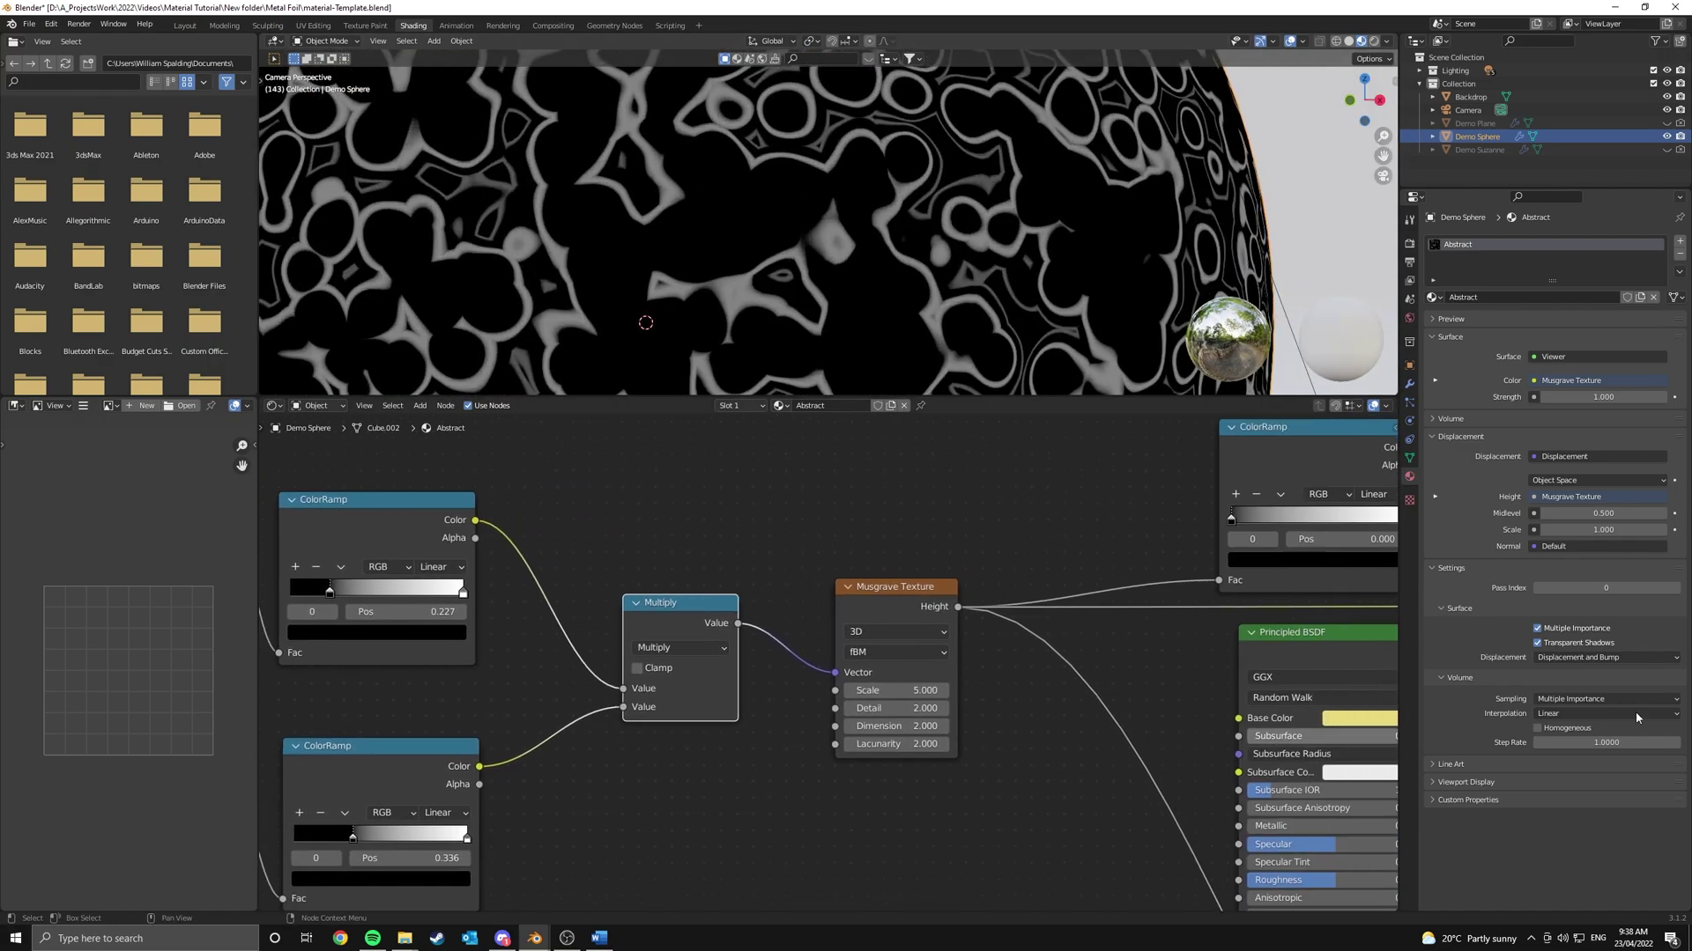
middle_drag(1006, 674, 837, 649)
scroll(838, 649, down, 2)
drag(763, 679, 743, 680)
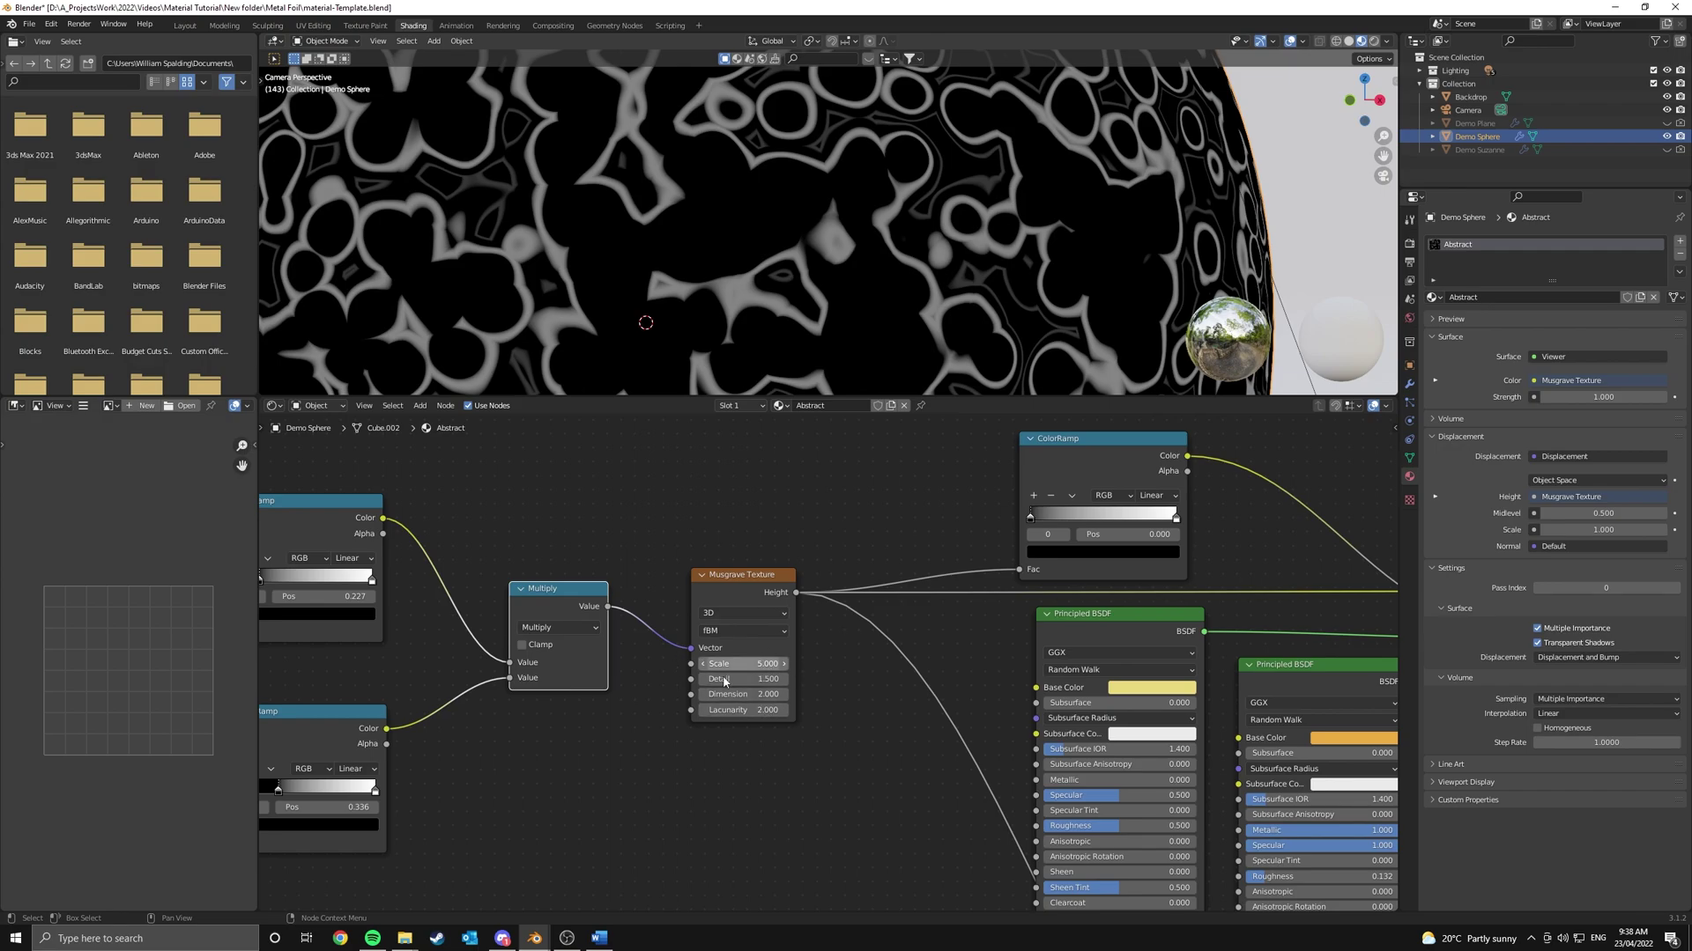
Connect the Mix Shader to the Material Output's Surface and inspect the full material on the sphere
scroll(765, 617, down, 1)
scroll(908, 626, down, 1)
middle_drag(929, 652, 699, 634)
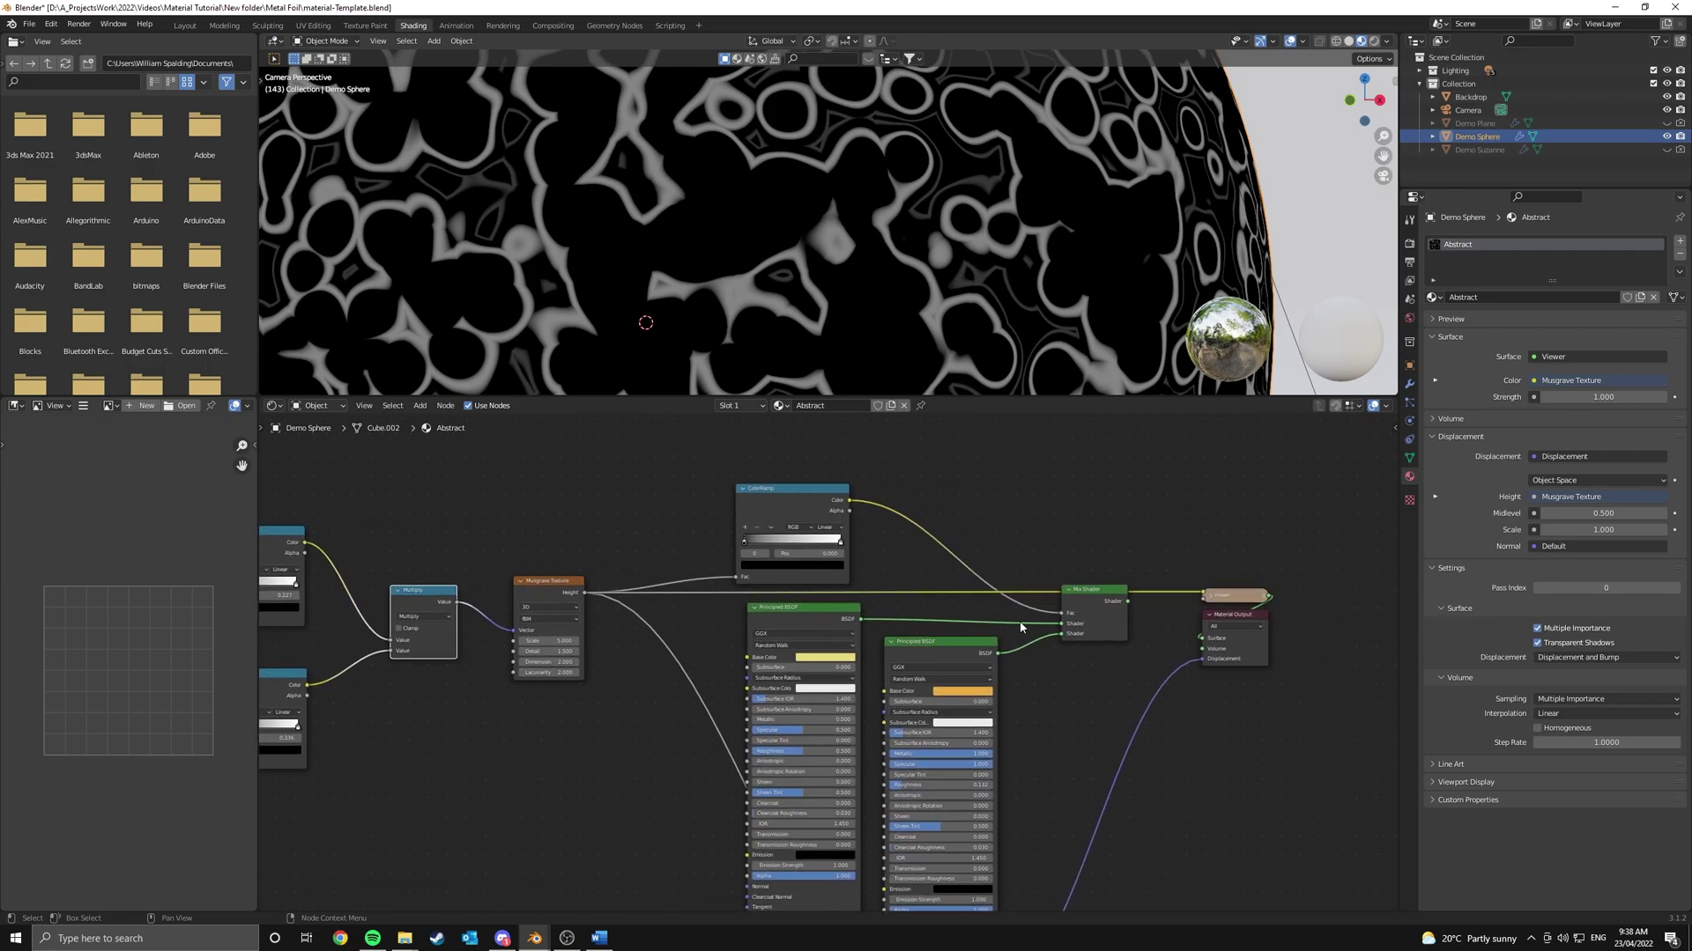
ctrl+shift+click(1105, 596)
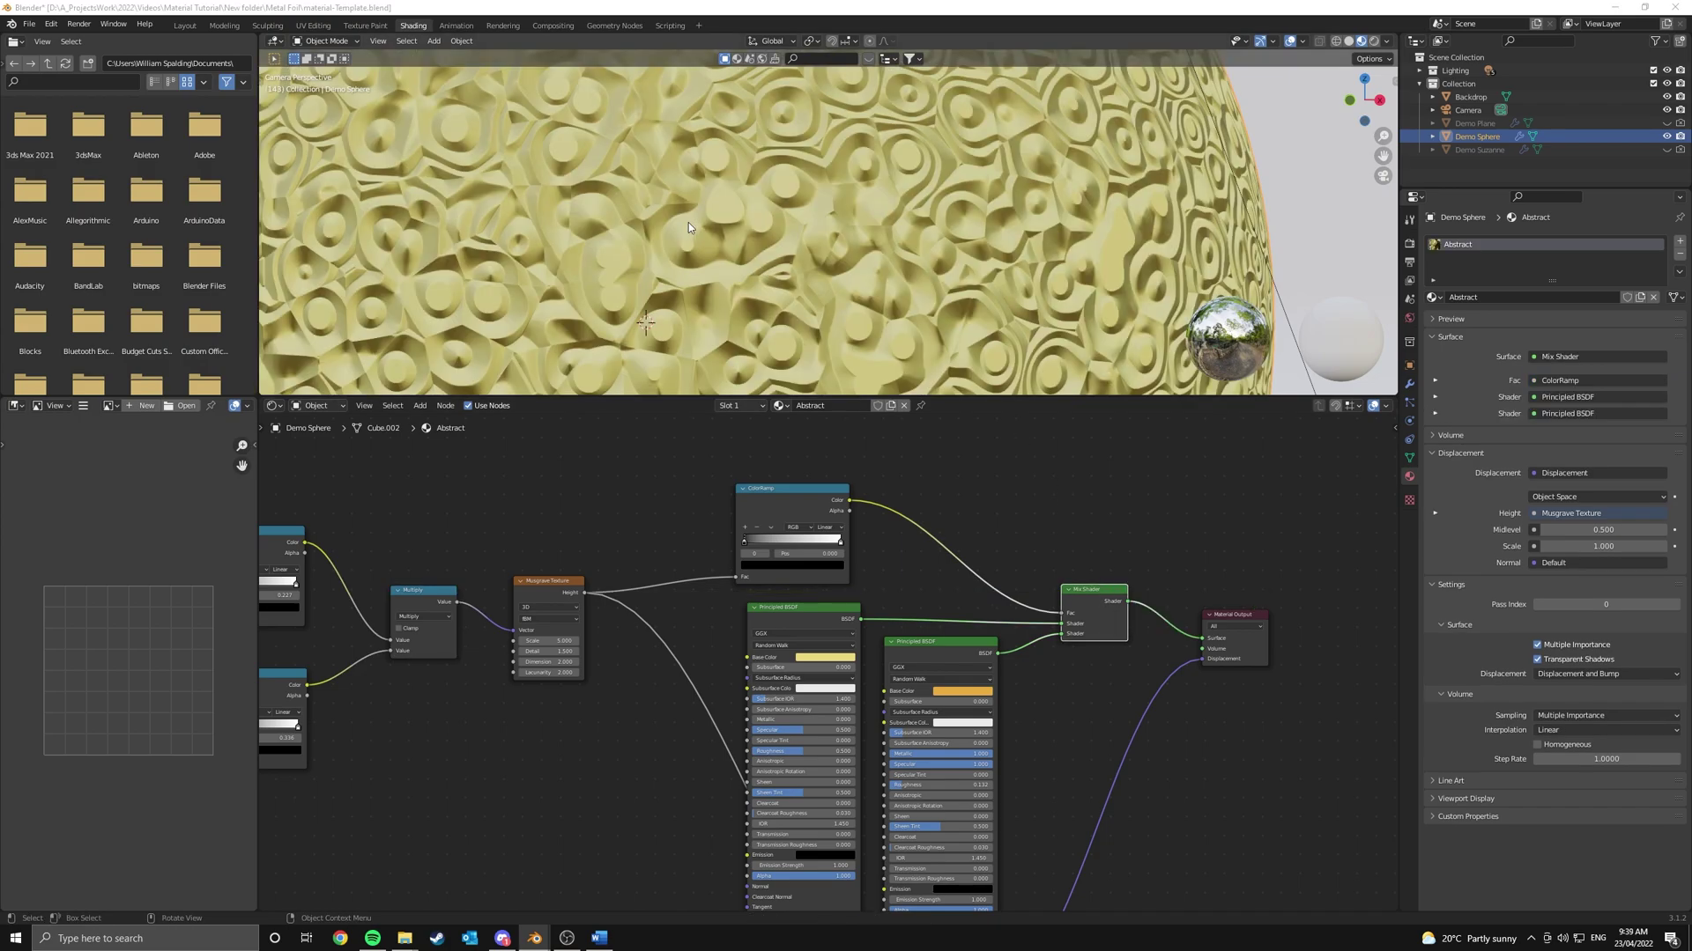
middle_drag(868, 509, 907, 536)
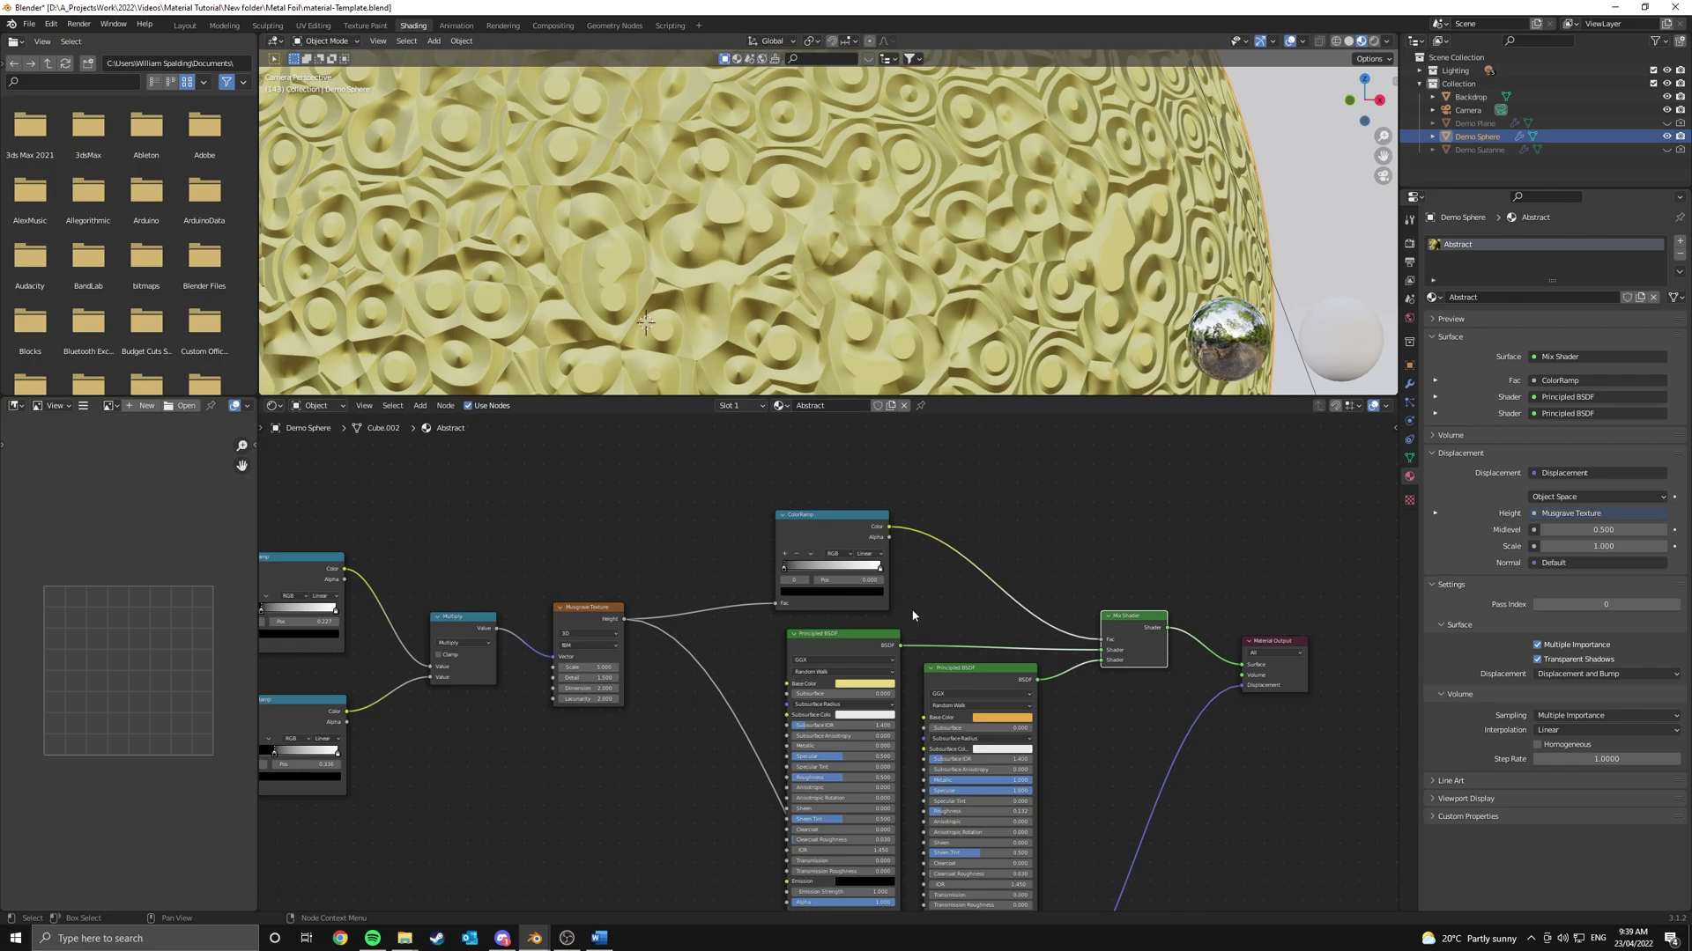
middle_drag(913, 615, 953, 710)
scroll(937, 353, down, 5)
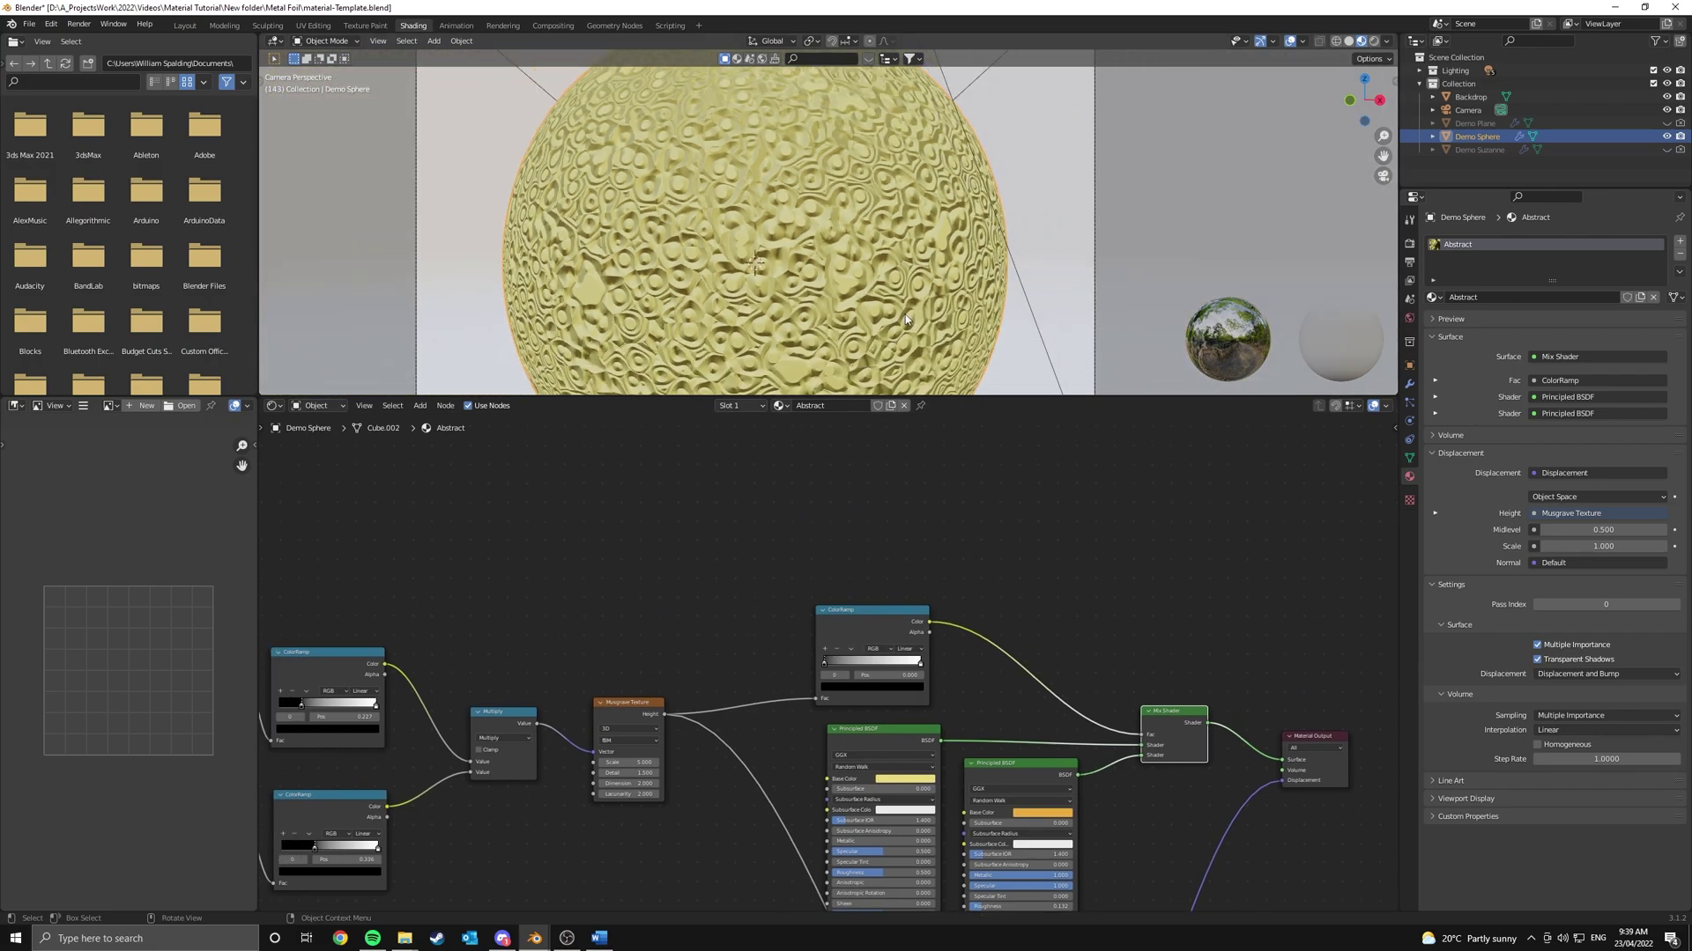
scroll(634, 195, up, 5)
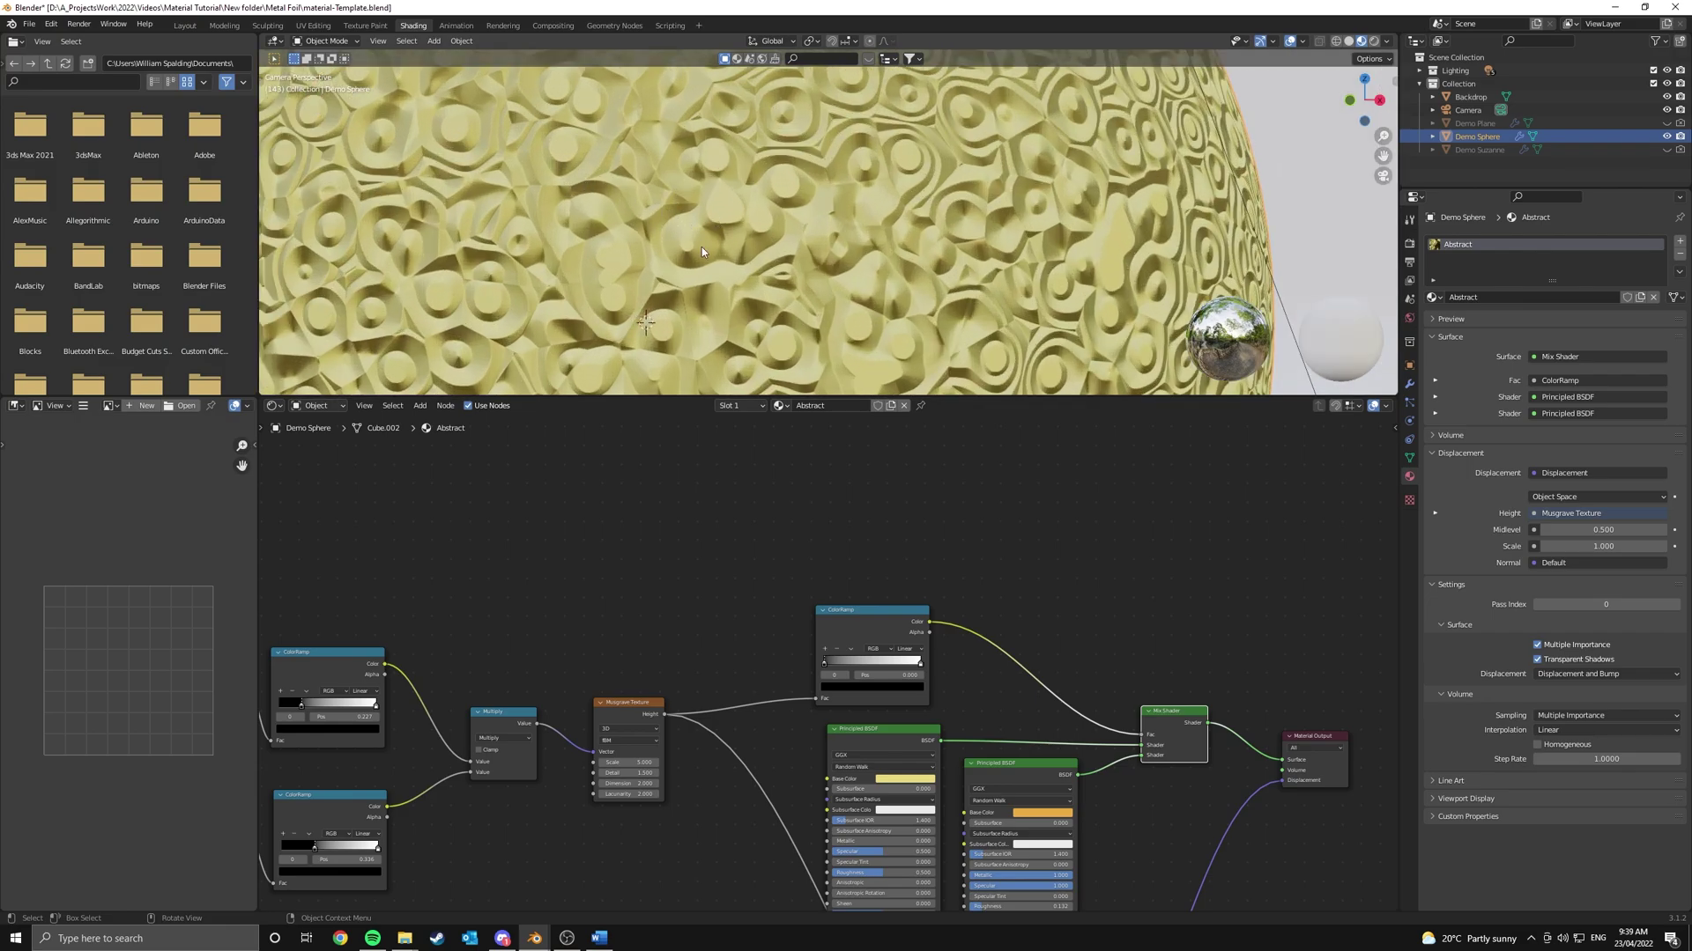
Move the white stop of the ColorRamp driving the Mix Shader's Fac to position 0.205
scroll(976, 615, up, 4)
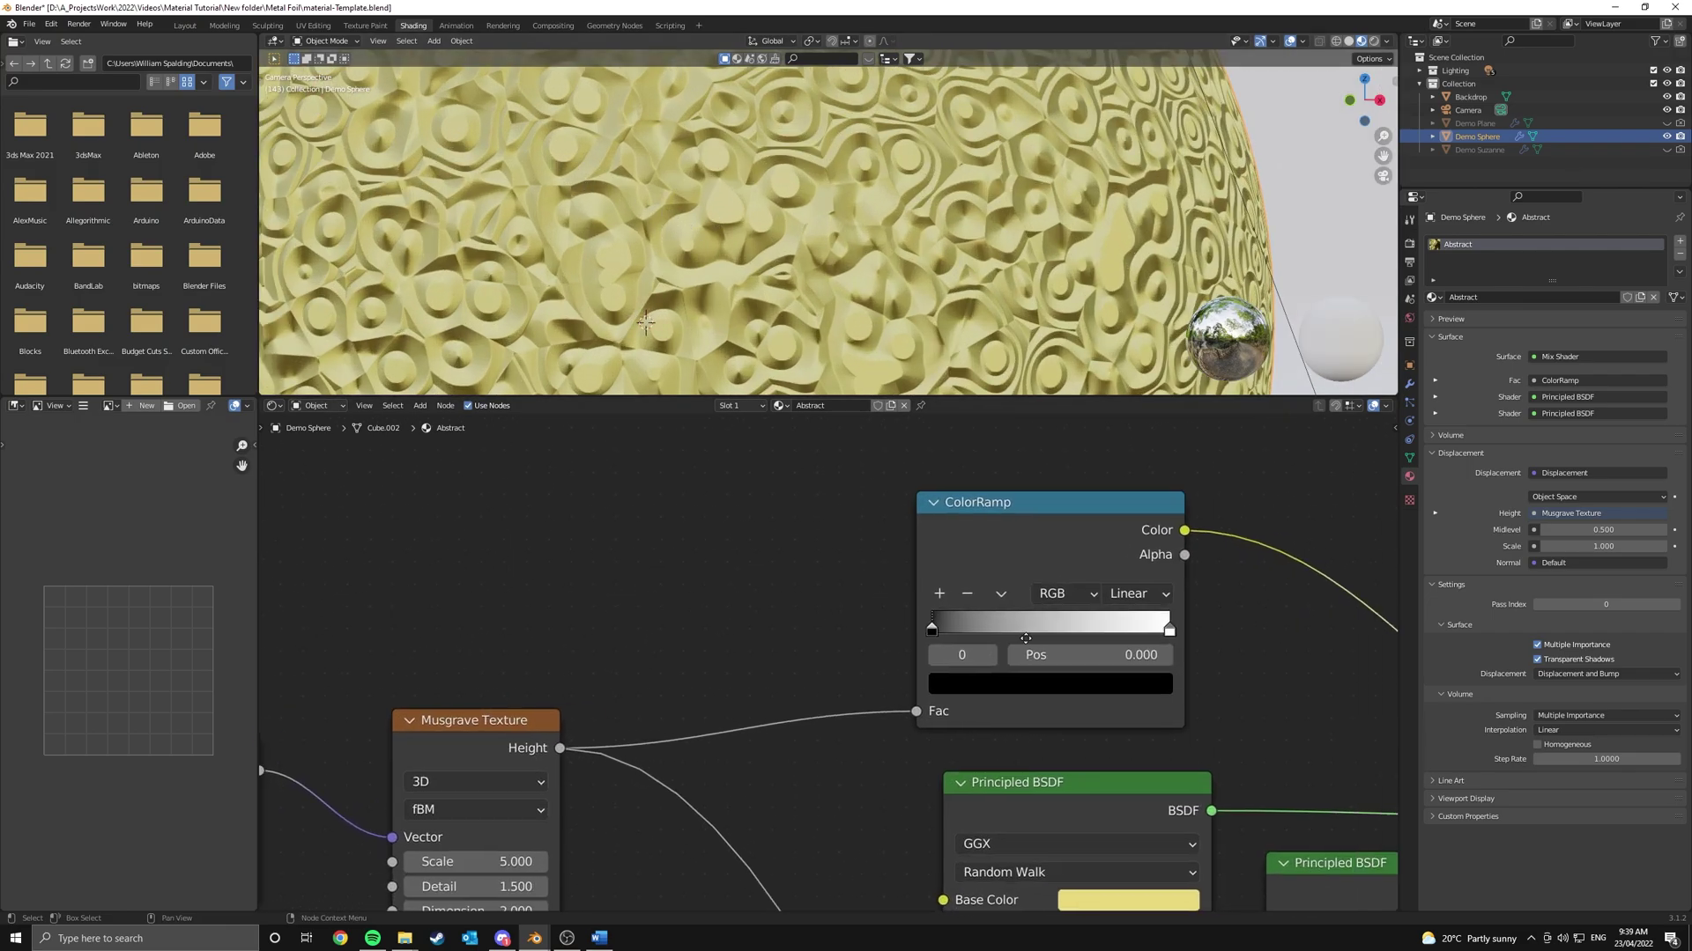
middle_drag(1026, 638, 898, 642)
drag(1042, 630, 847, 629)
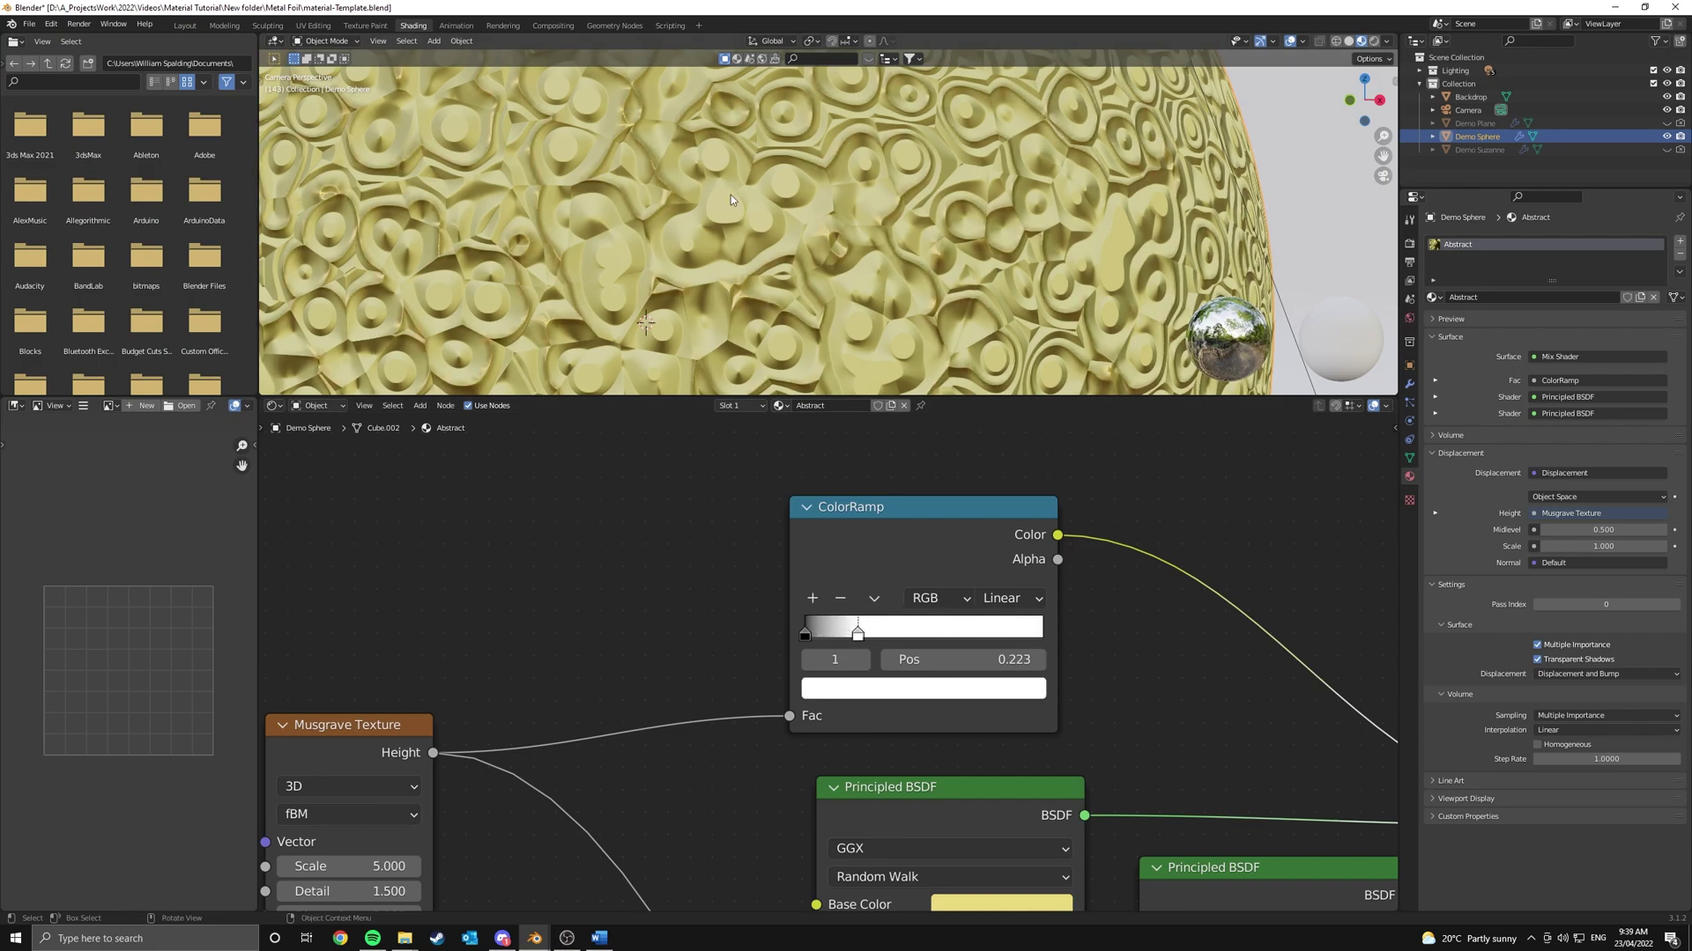
scroll(735, 201, down, 3)
scroll(735, 201, up, 4)
shift+middle_drag(636, 248, 884, 192)
scroll(884, 192, up, 2)
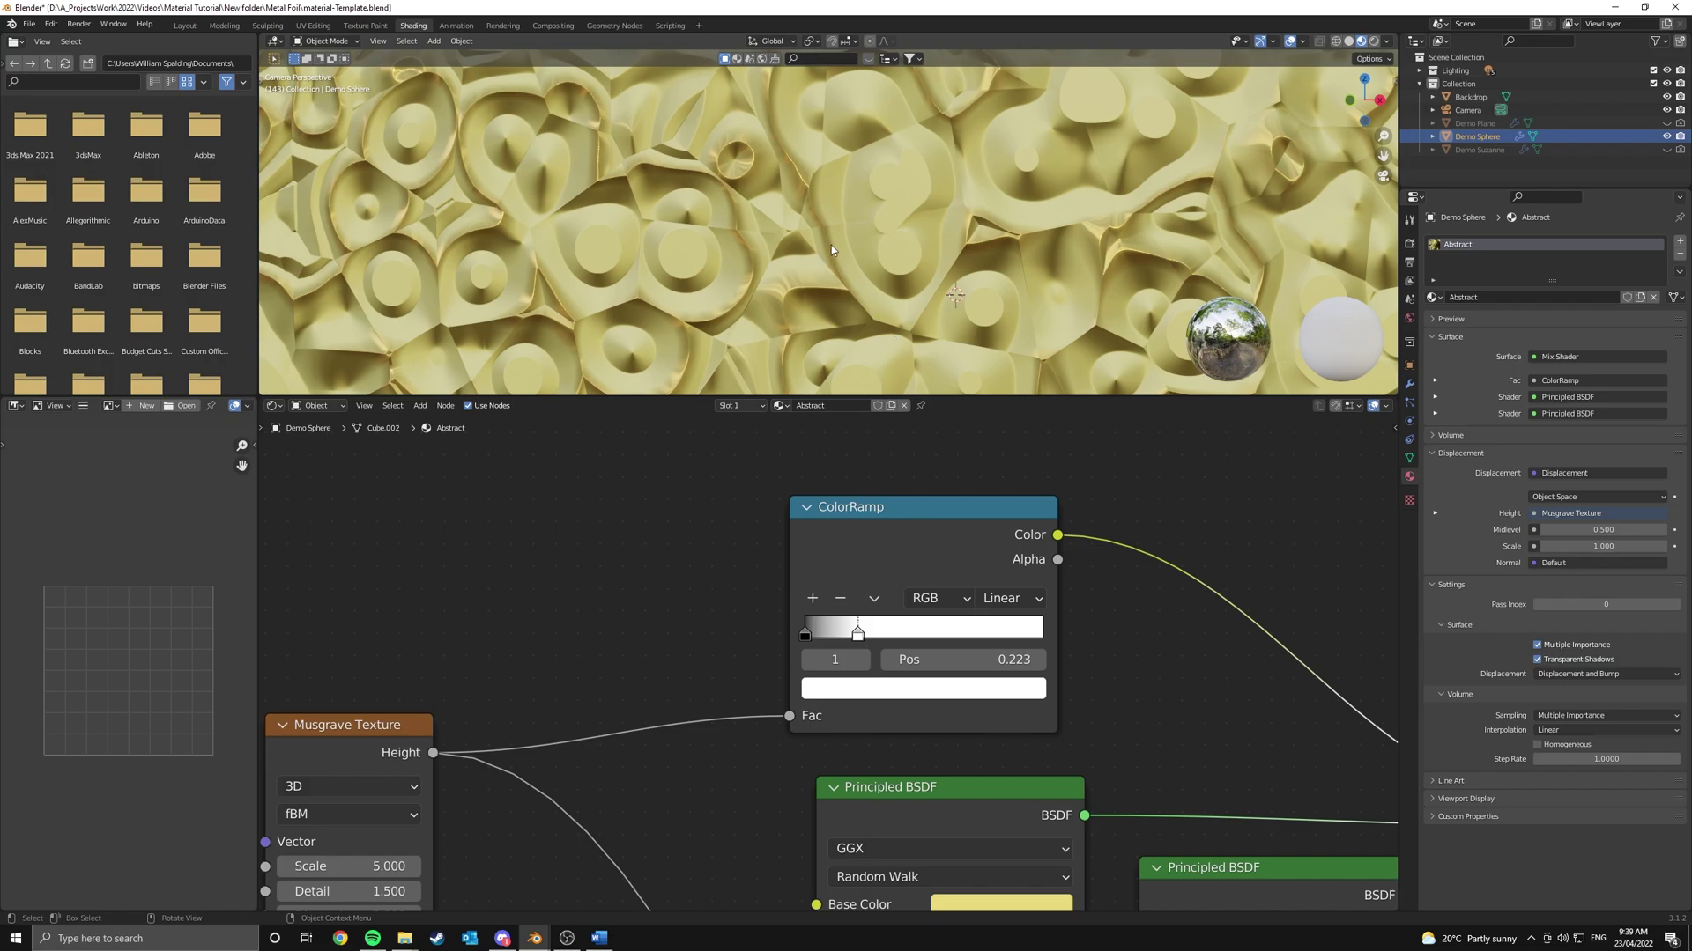
mouse_move(858, 631)
mouse_down()
mouse_move(1029, 631)
mouse_move(892, 631)
mouse_move(844, 602)
mouse_up()
drag(840, 632, 847, 636)
Switch the viewport to Rendered shading and set the Displacement node's Scale to 0.05
key(z)
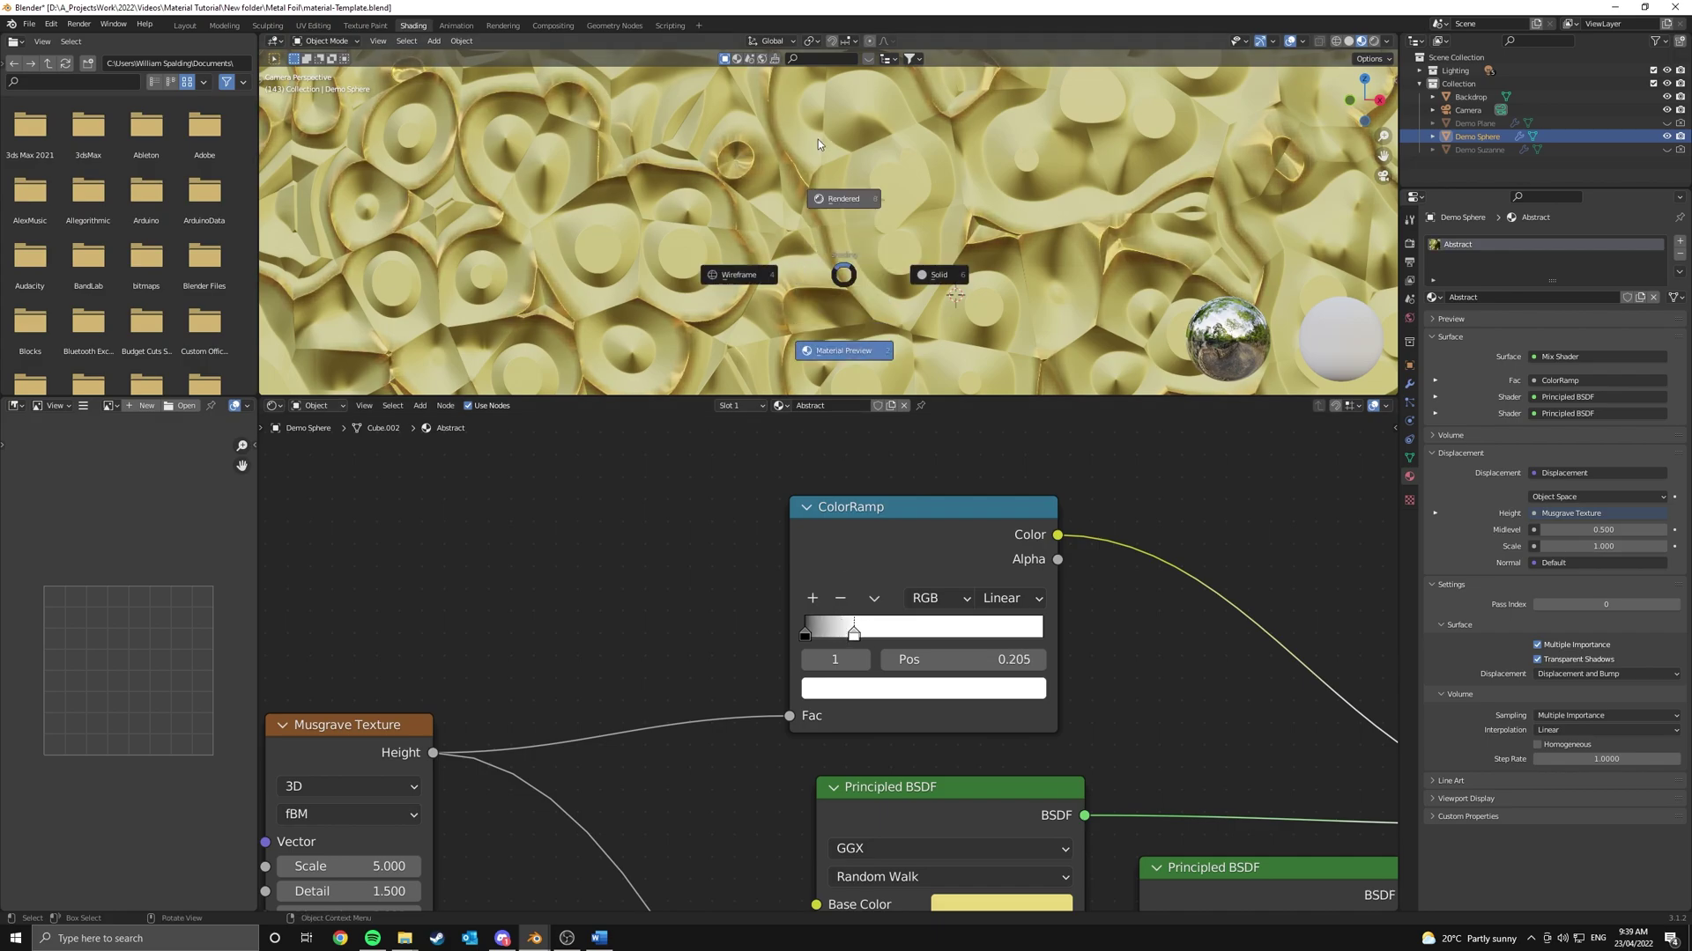
click(817, 139)
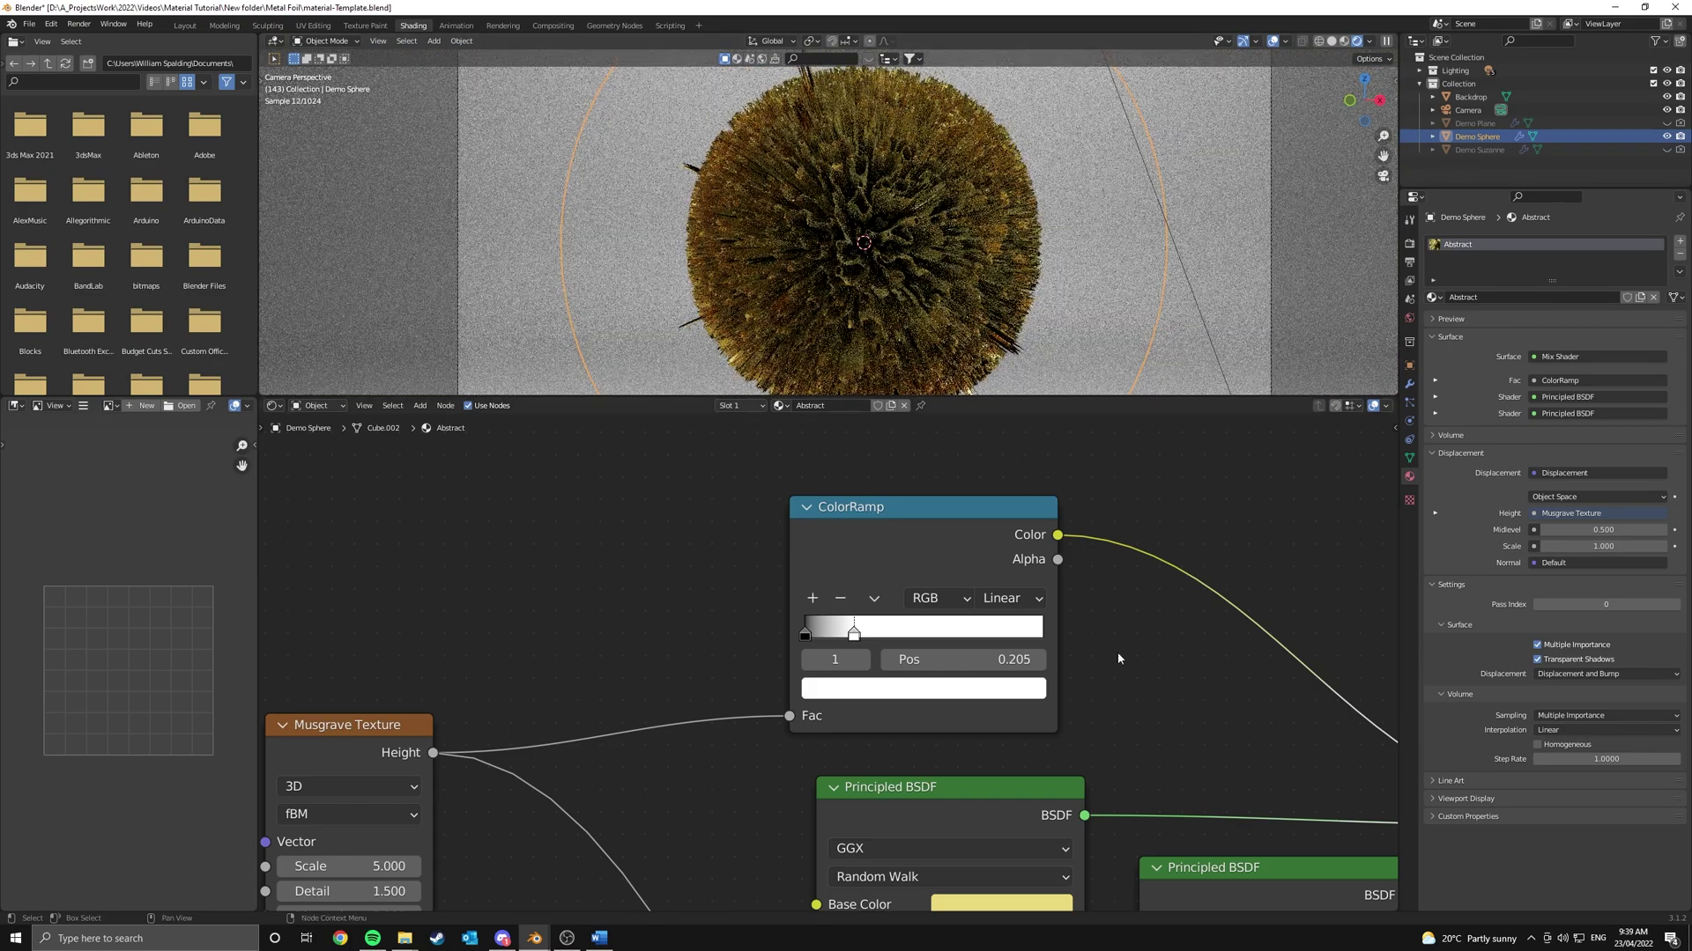
middle_drag(1118, 654, 770, 506)
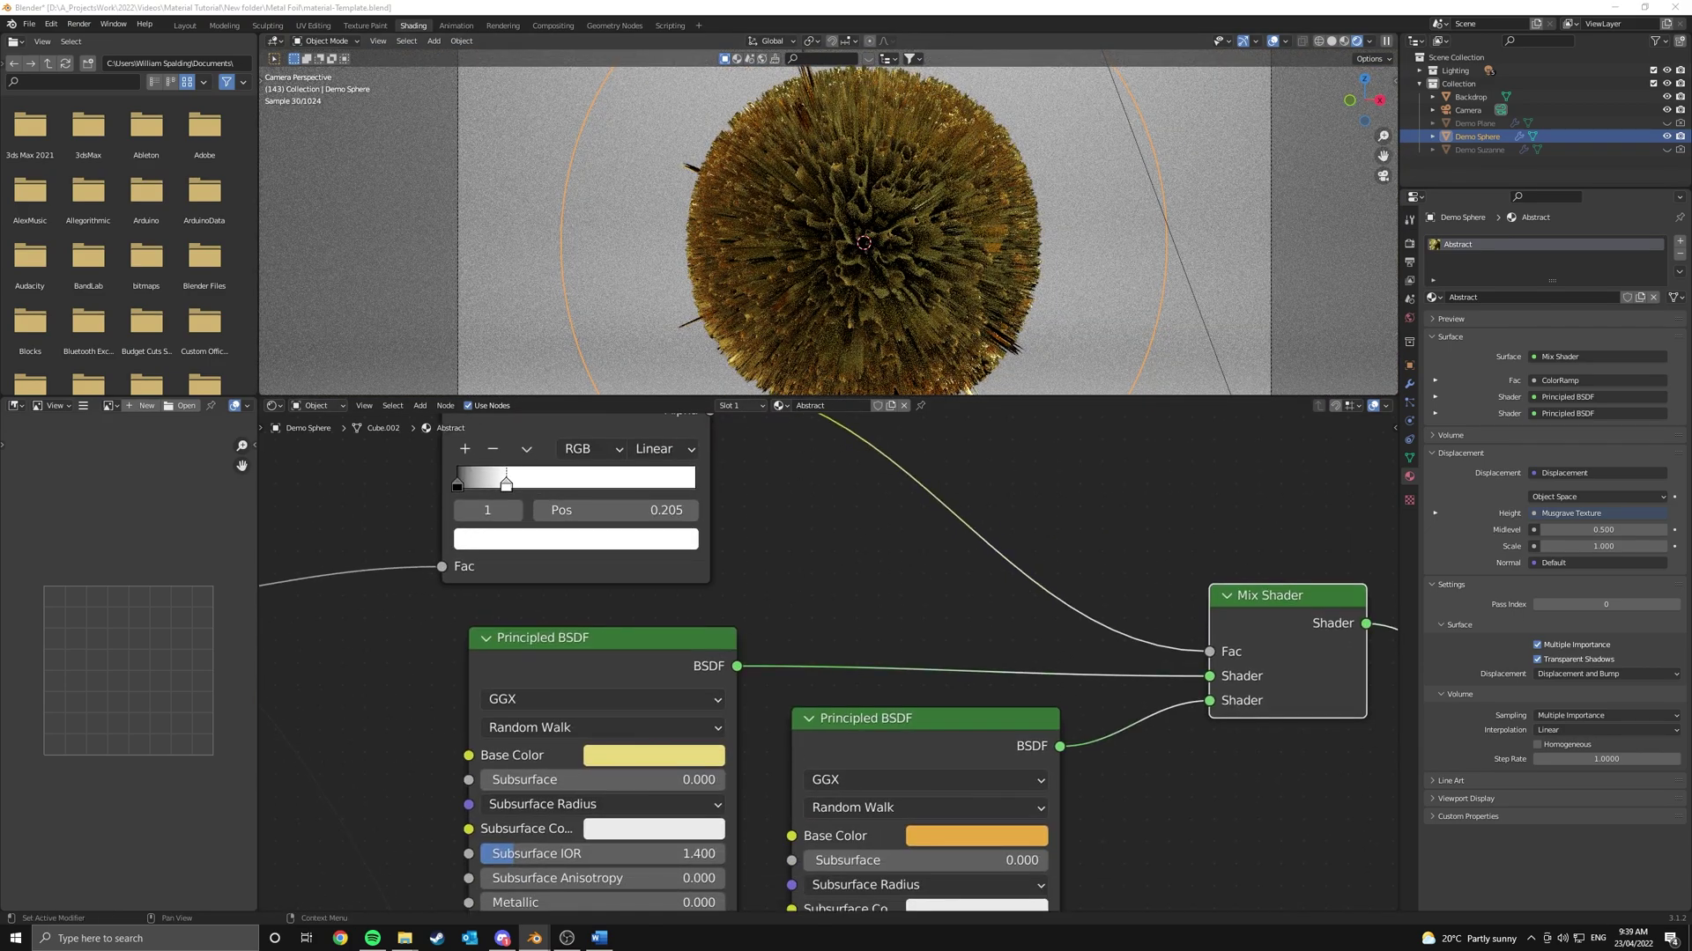
middle_drag(999, 862, 897, 392)
scroll(917, 755, down, 6)
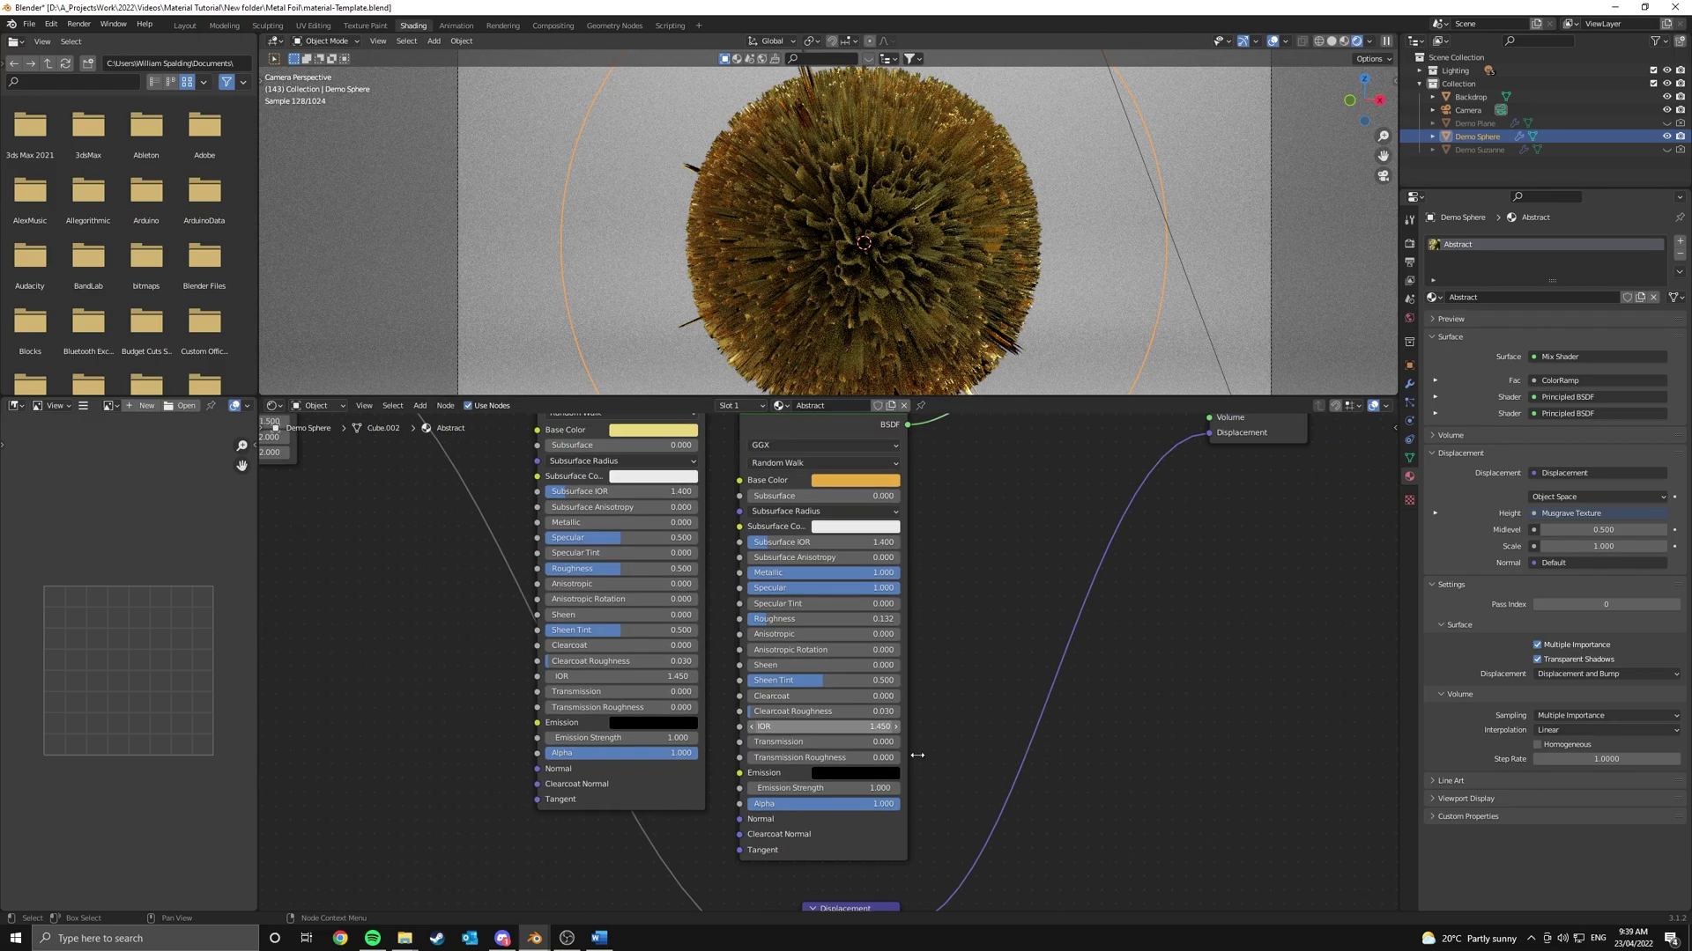
middle_drag(919, 753, 906, 513)
scroll(899, 715, up, 3)
scroll(884, 812, up, 3)
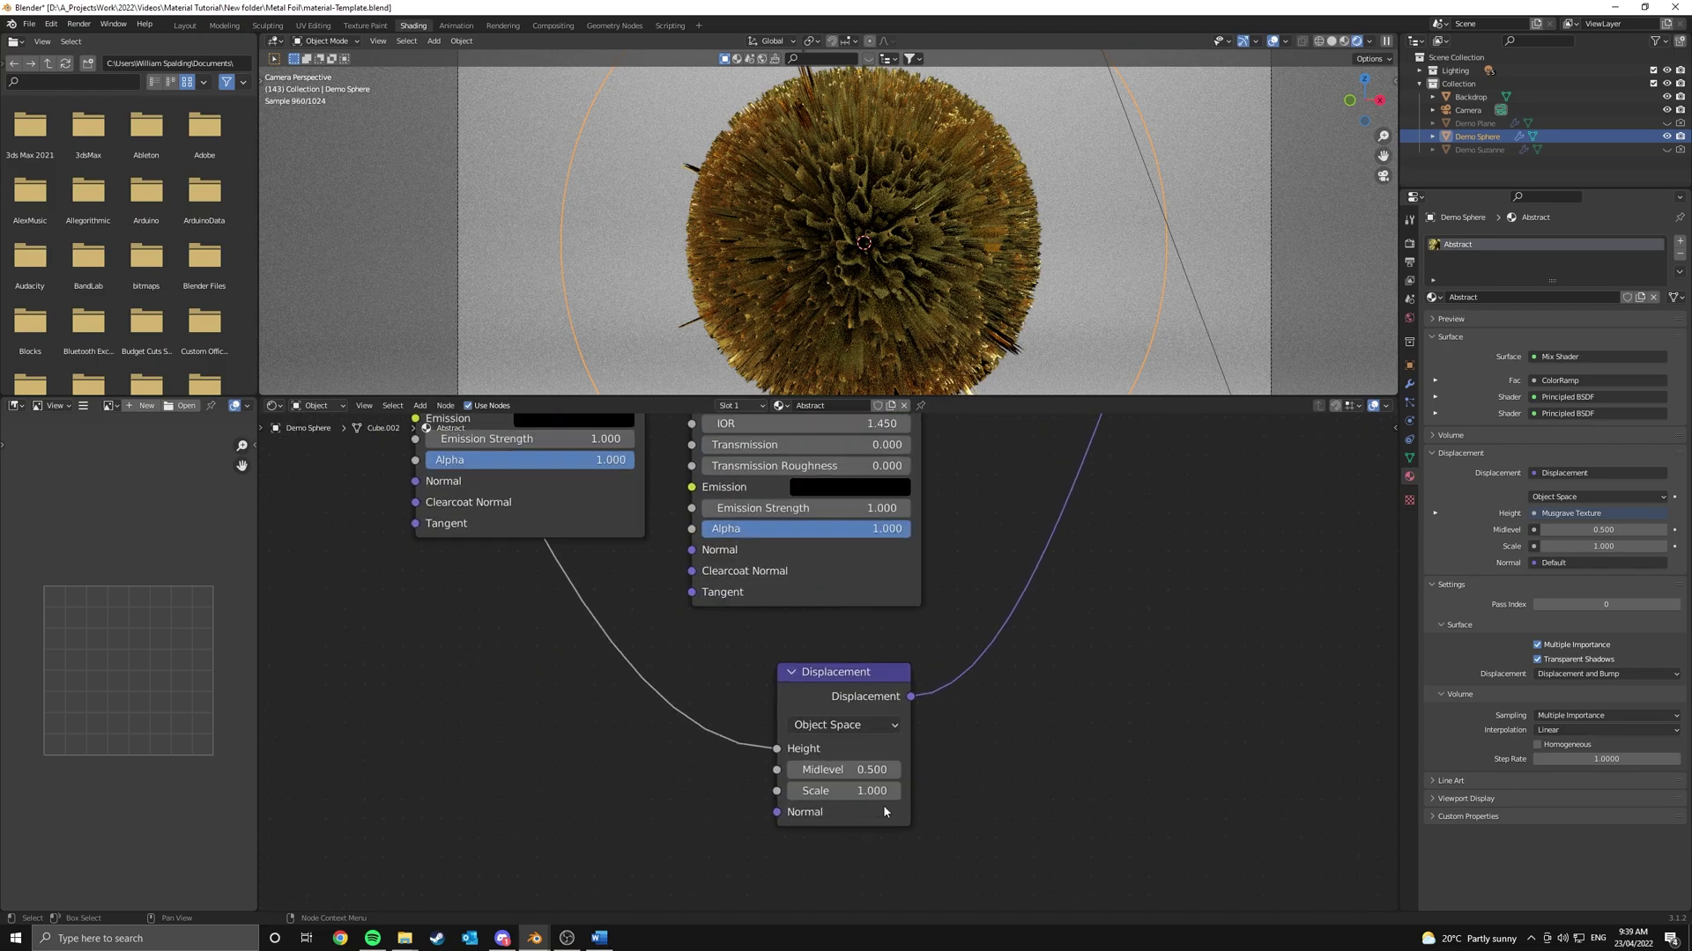
middle_drag(898, 810, 888, 708)
scroll(888, 712, up, 2)
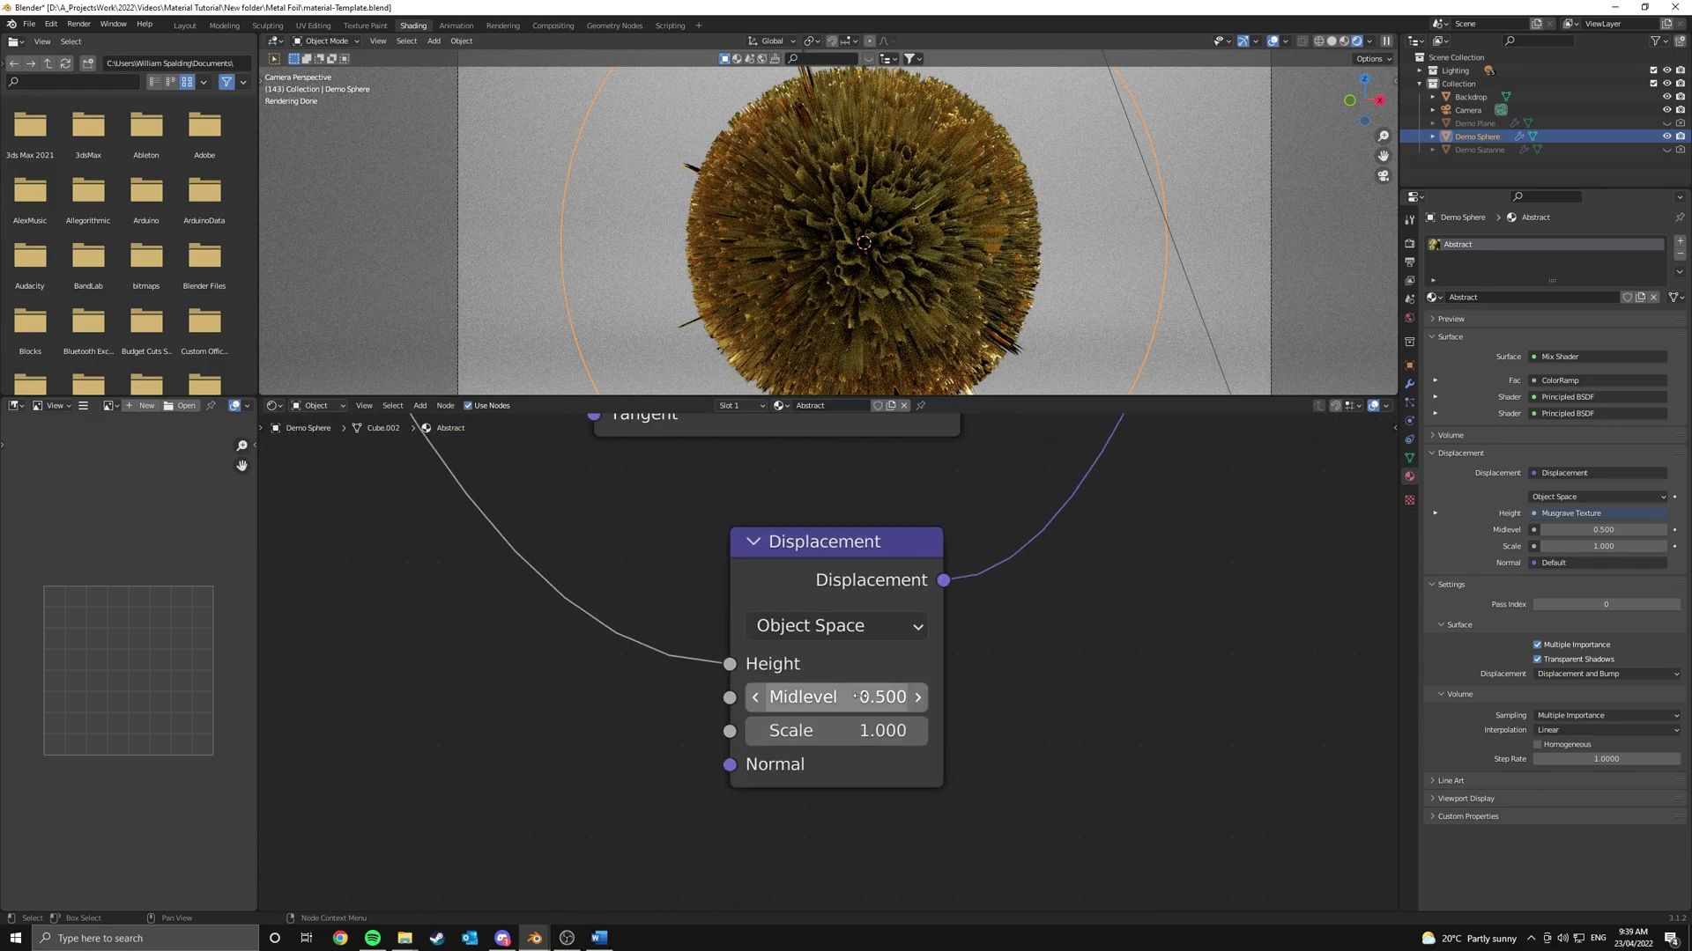
click(845, 730)
text(0.)
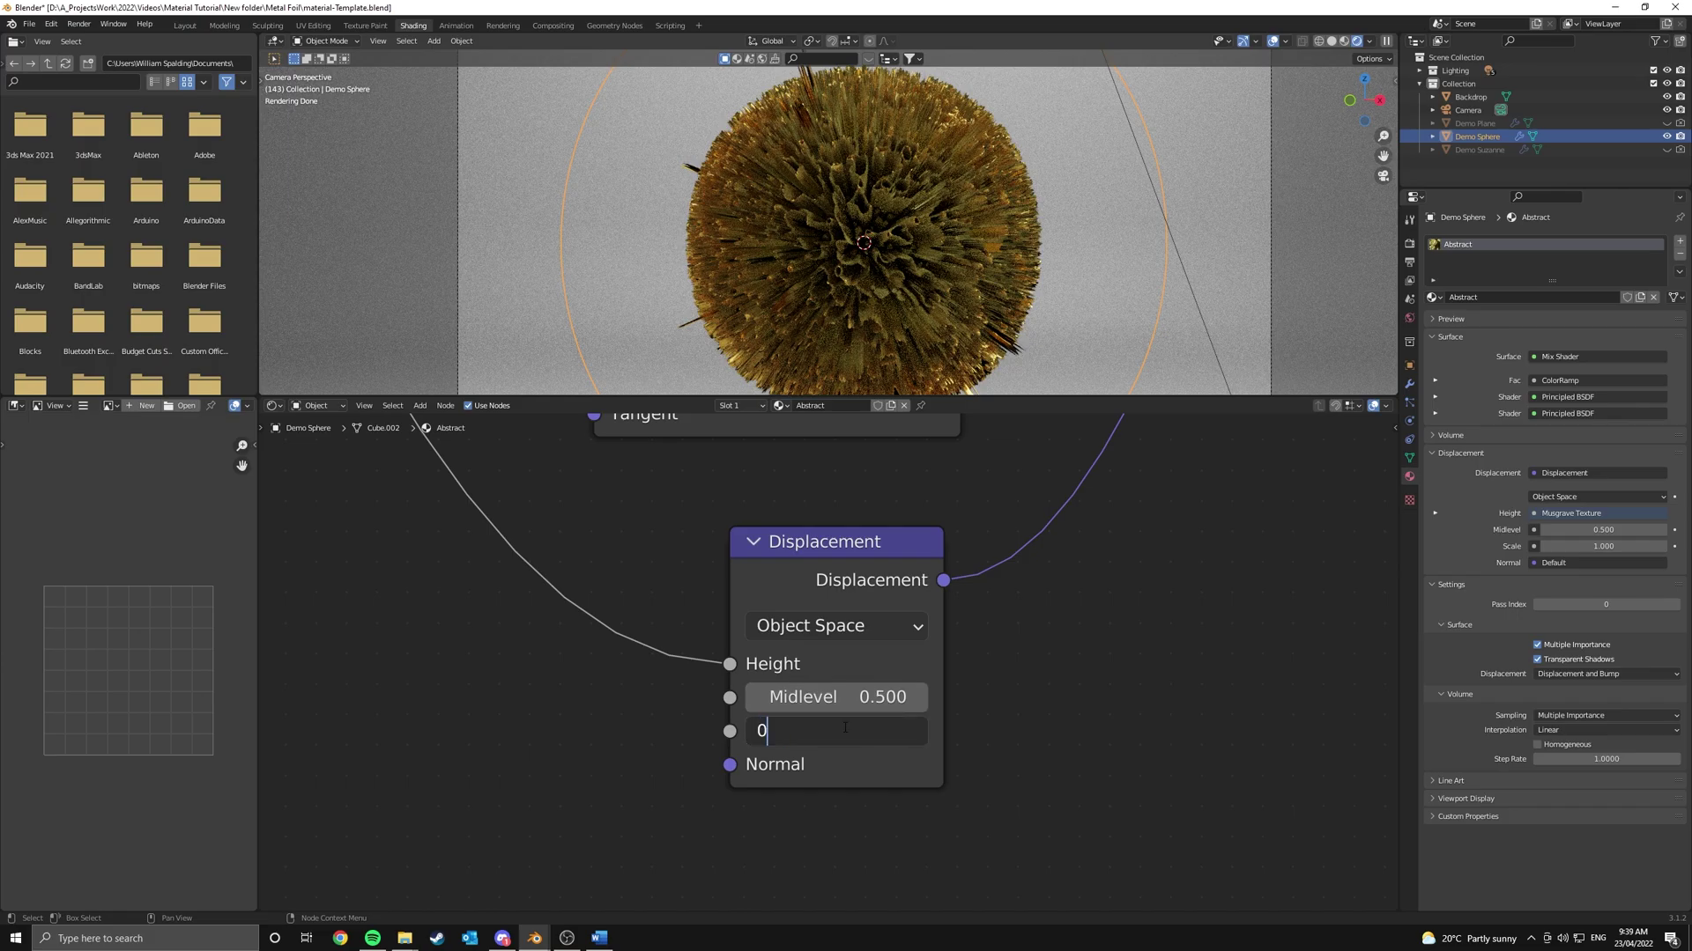
text(05)
key(Return)
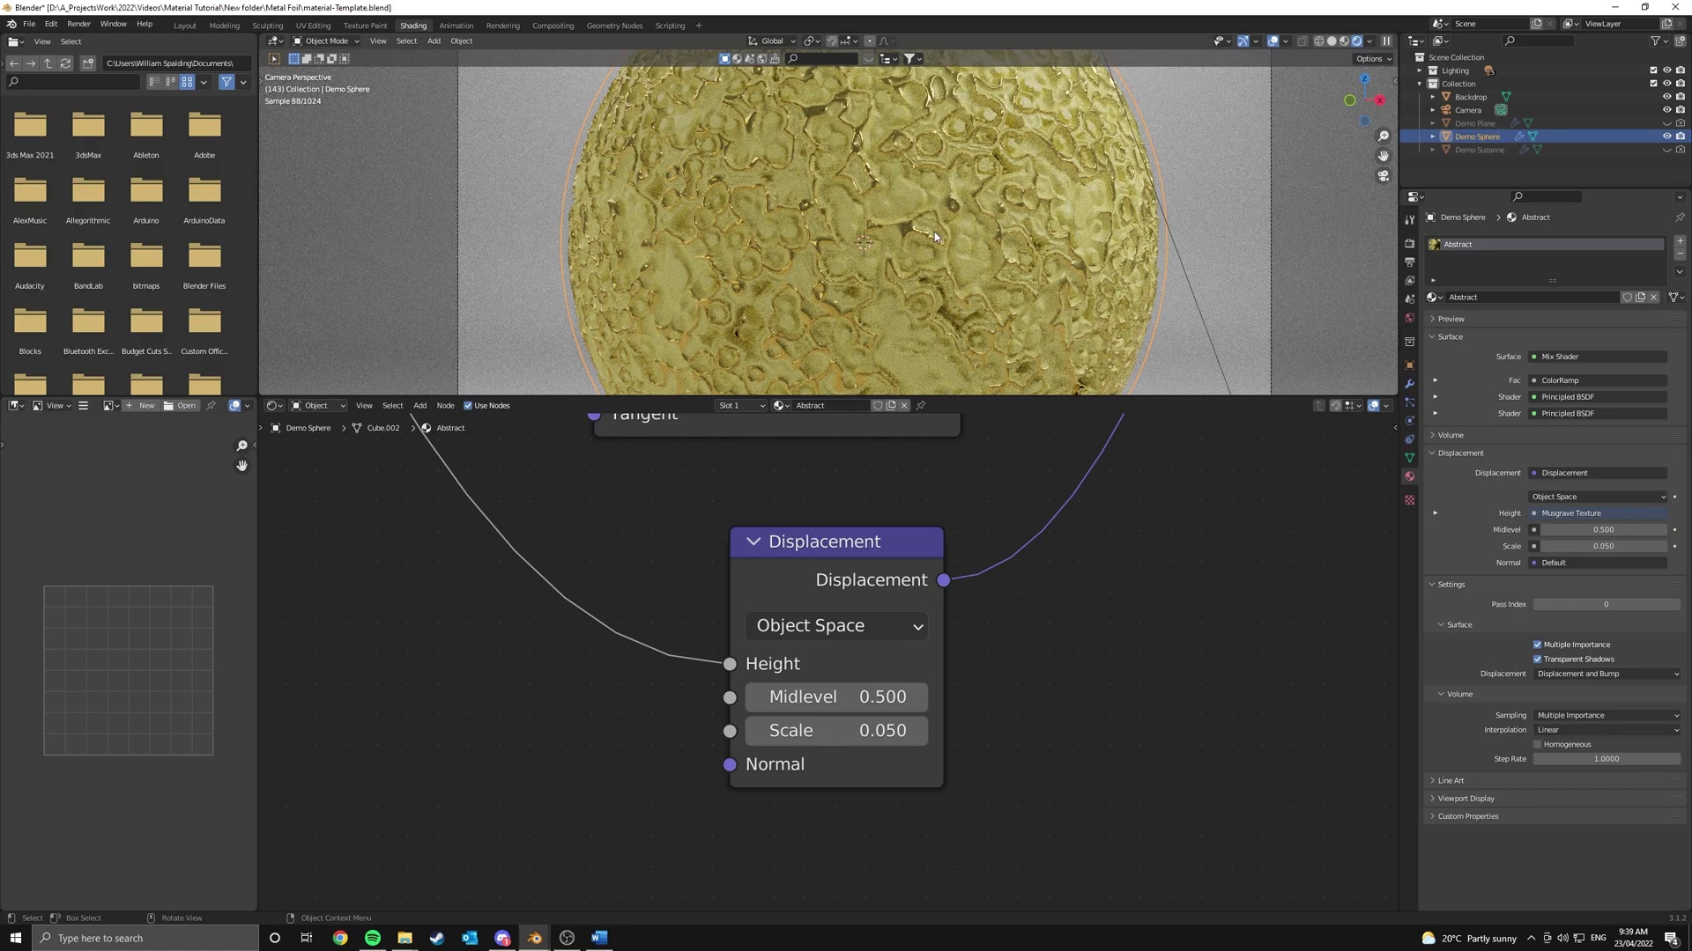
scroll(1002, 199, up, 4)
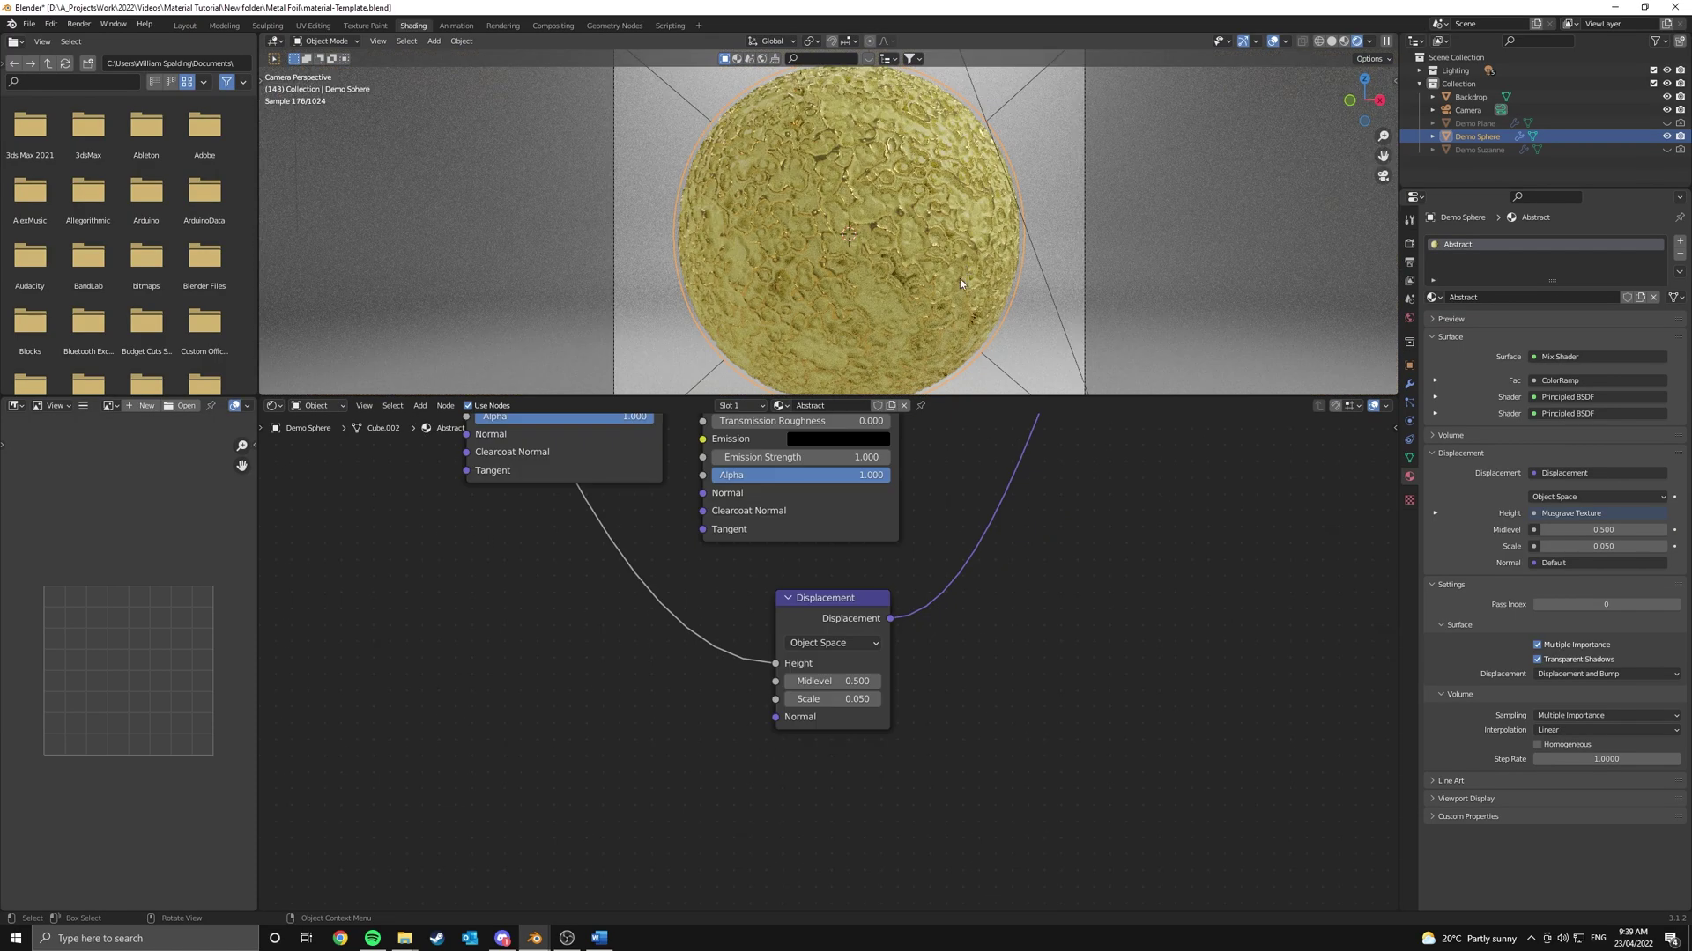
Shift the yellow Principled BSDF node slightly closer to the orange Principled BSDF
middle_drag(1003, 553, 1044, 907)
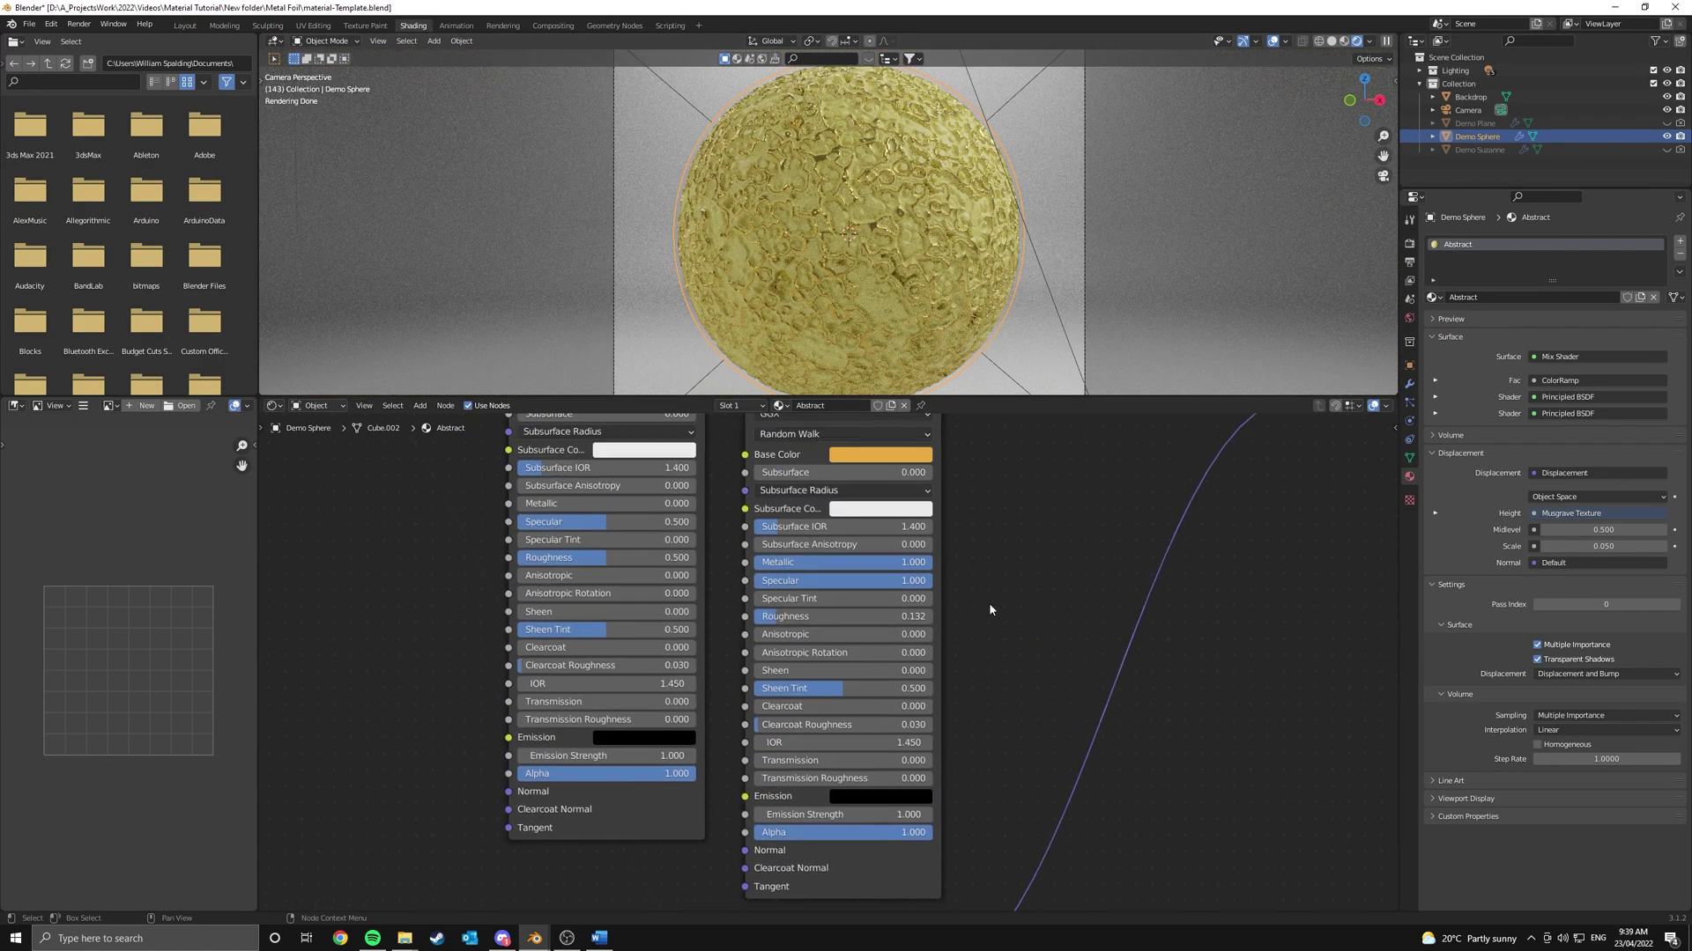
middle_drag(989, 608, 1153, 733)
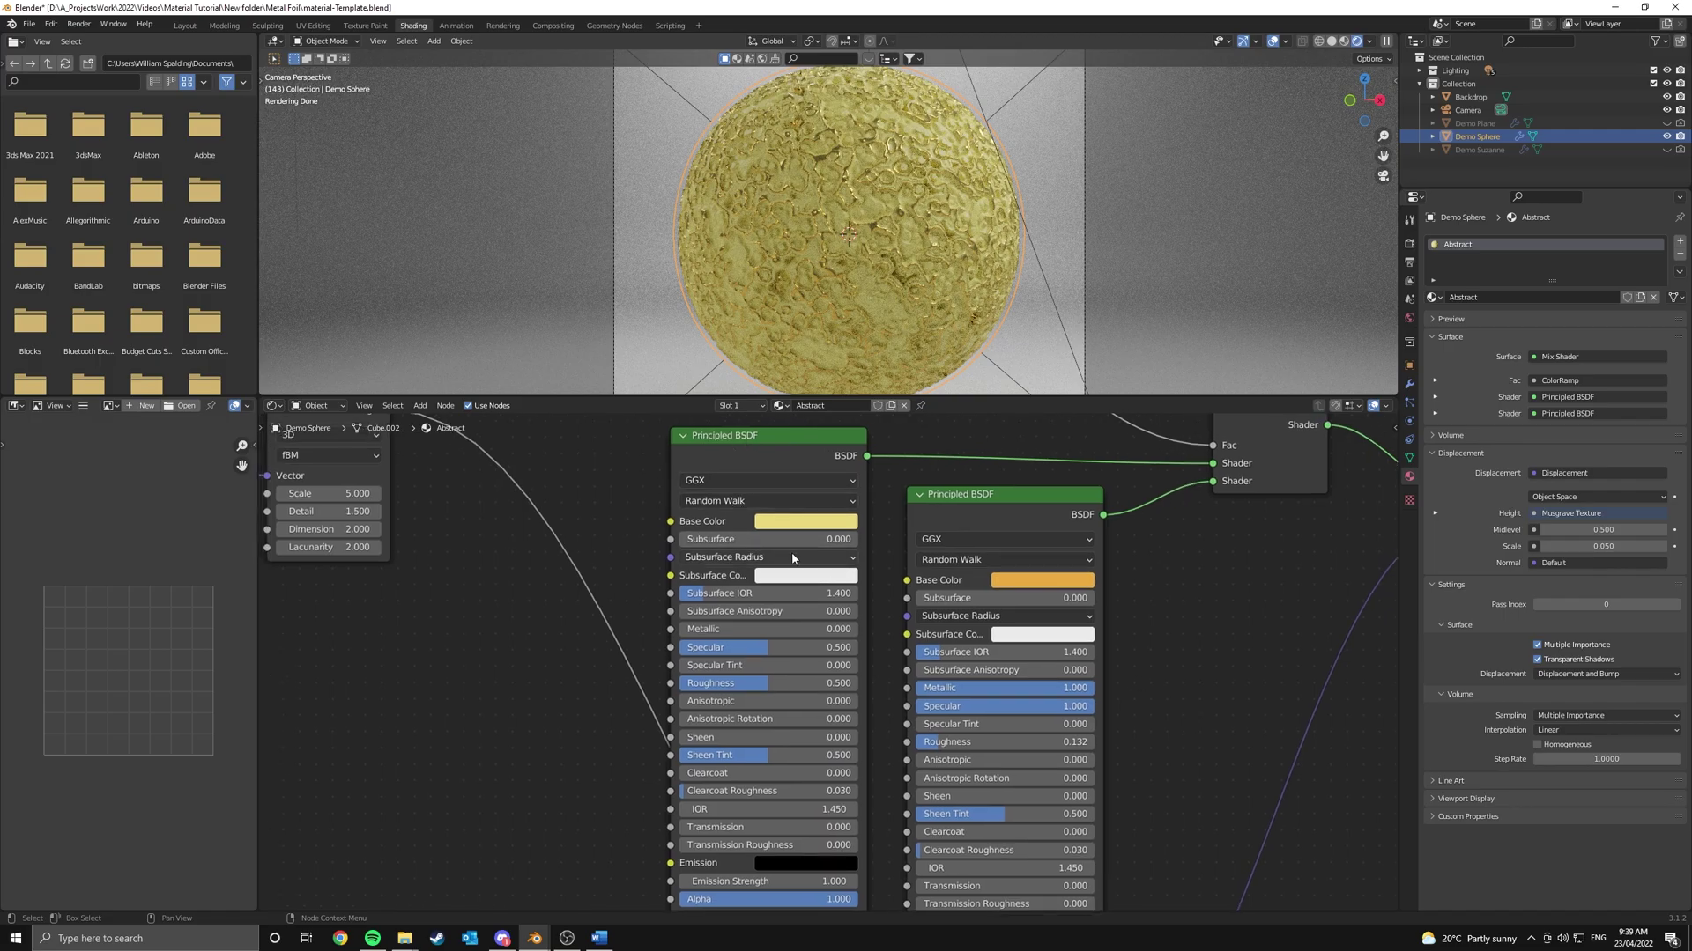
drag(735, 446, 749, 454)
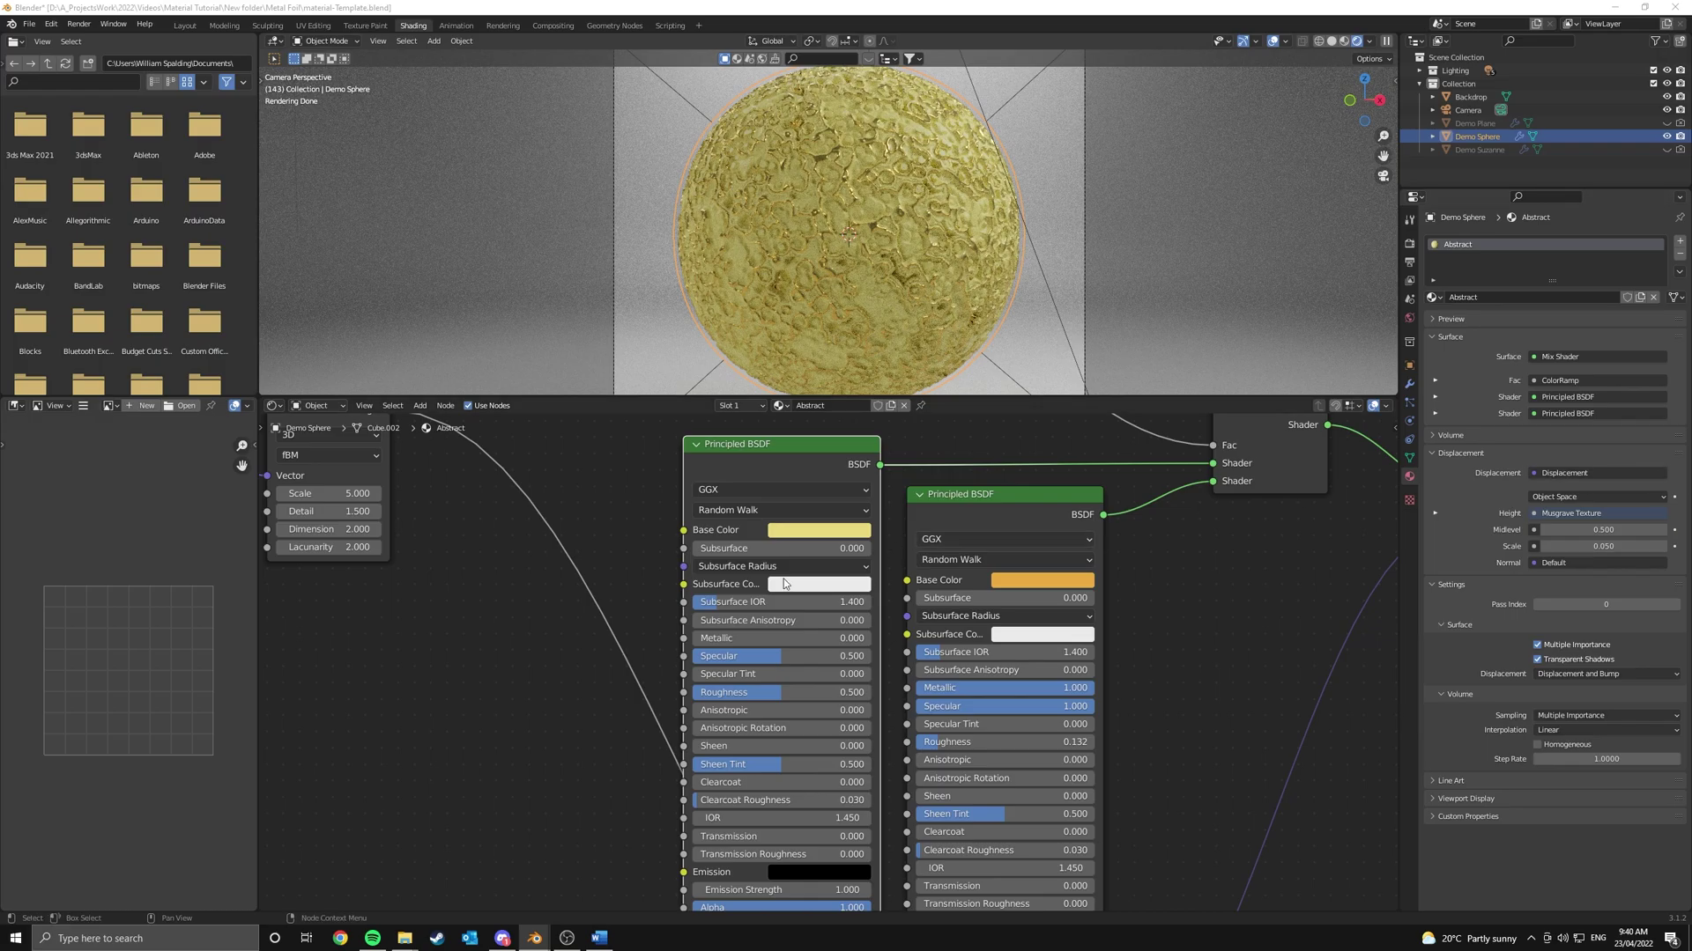
scroll(788, 584, up, 2)
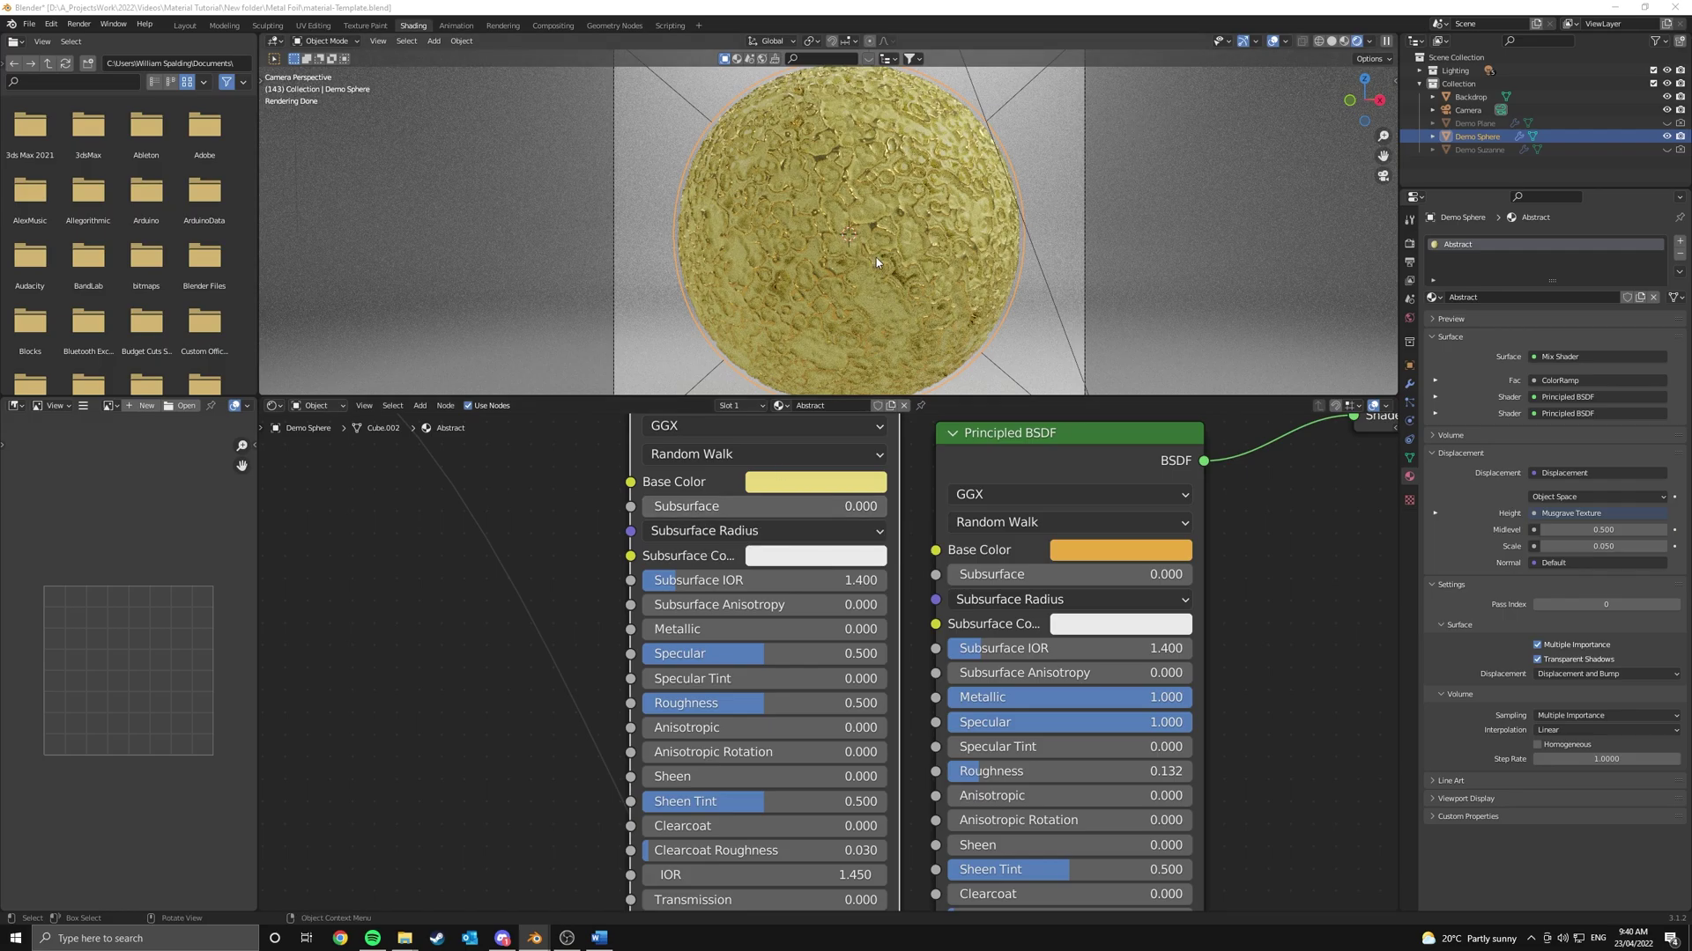
Set the yellow Principled BSDF's Subsurface to 0.05 and bring up the scene's render settings
scroll(912, 188, up, 4)
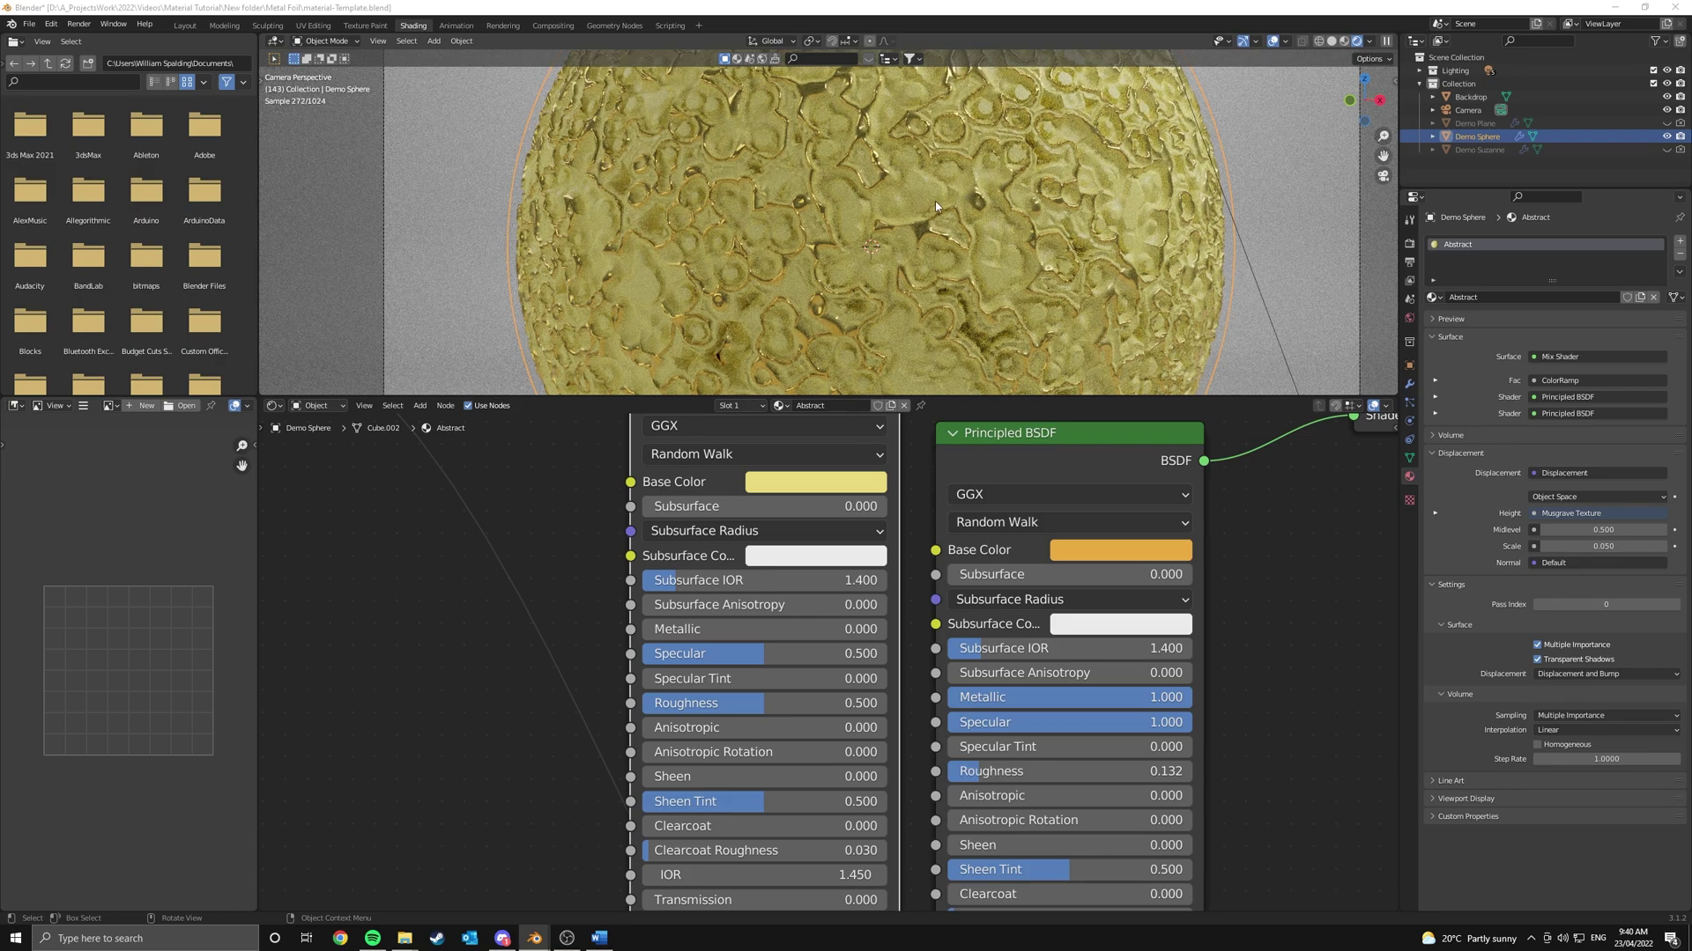
click(719, 508)
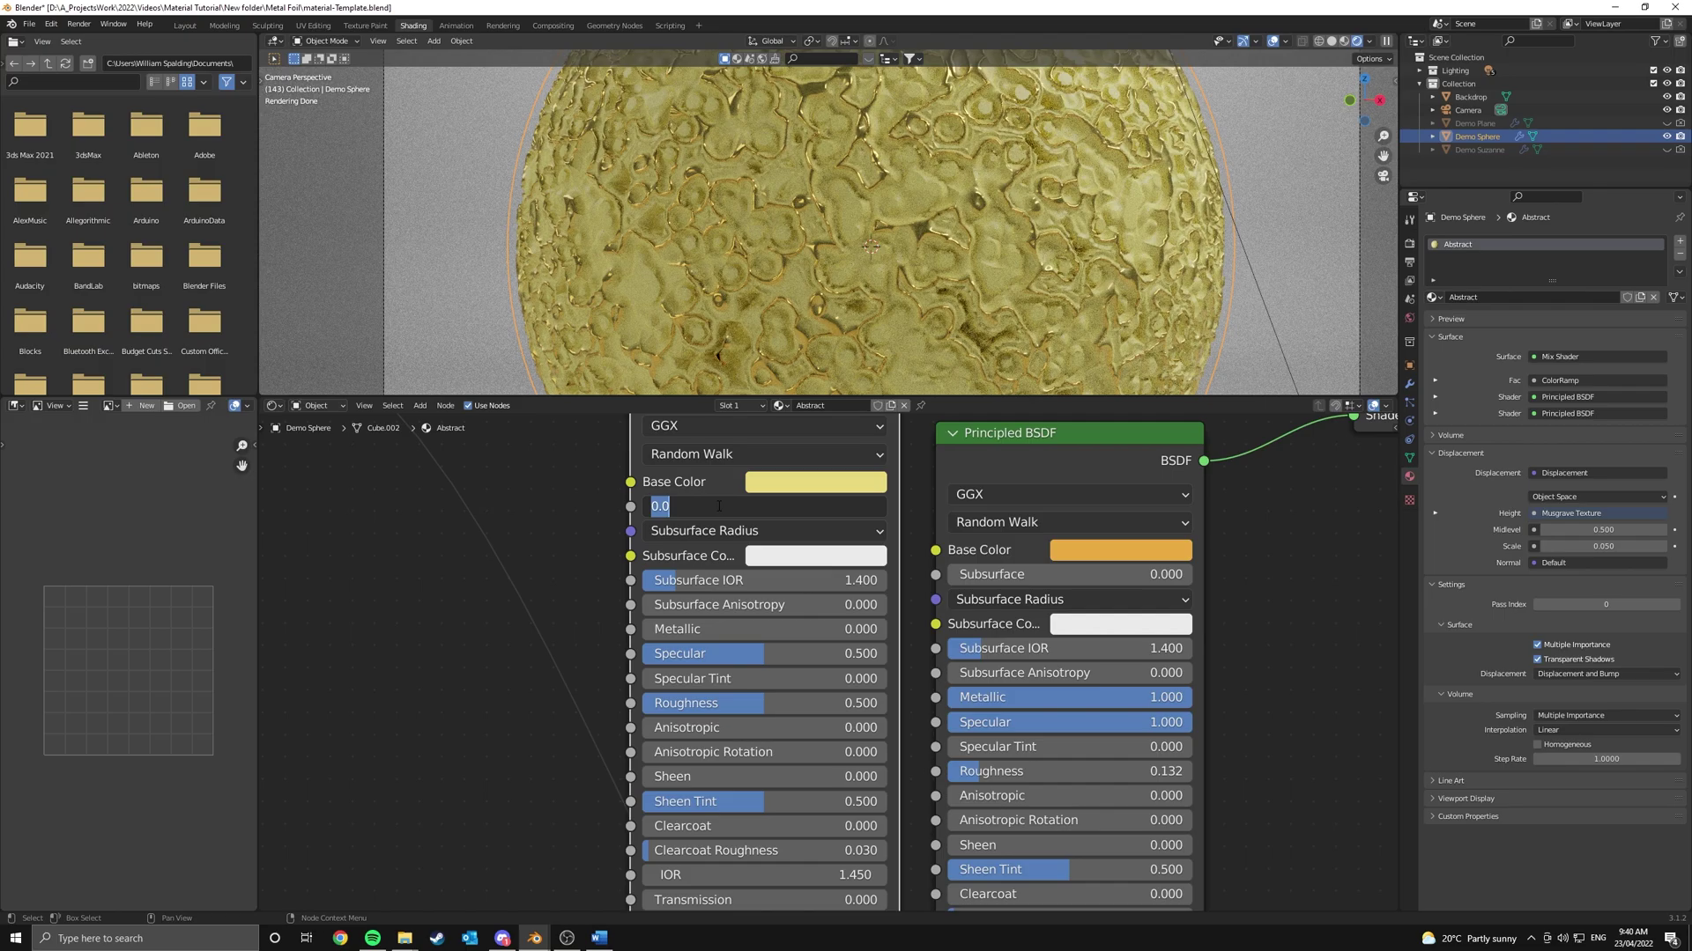
text(0.05)
key(Return)
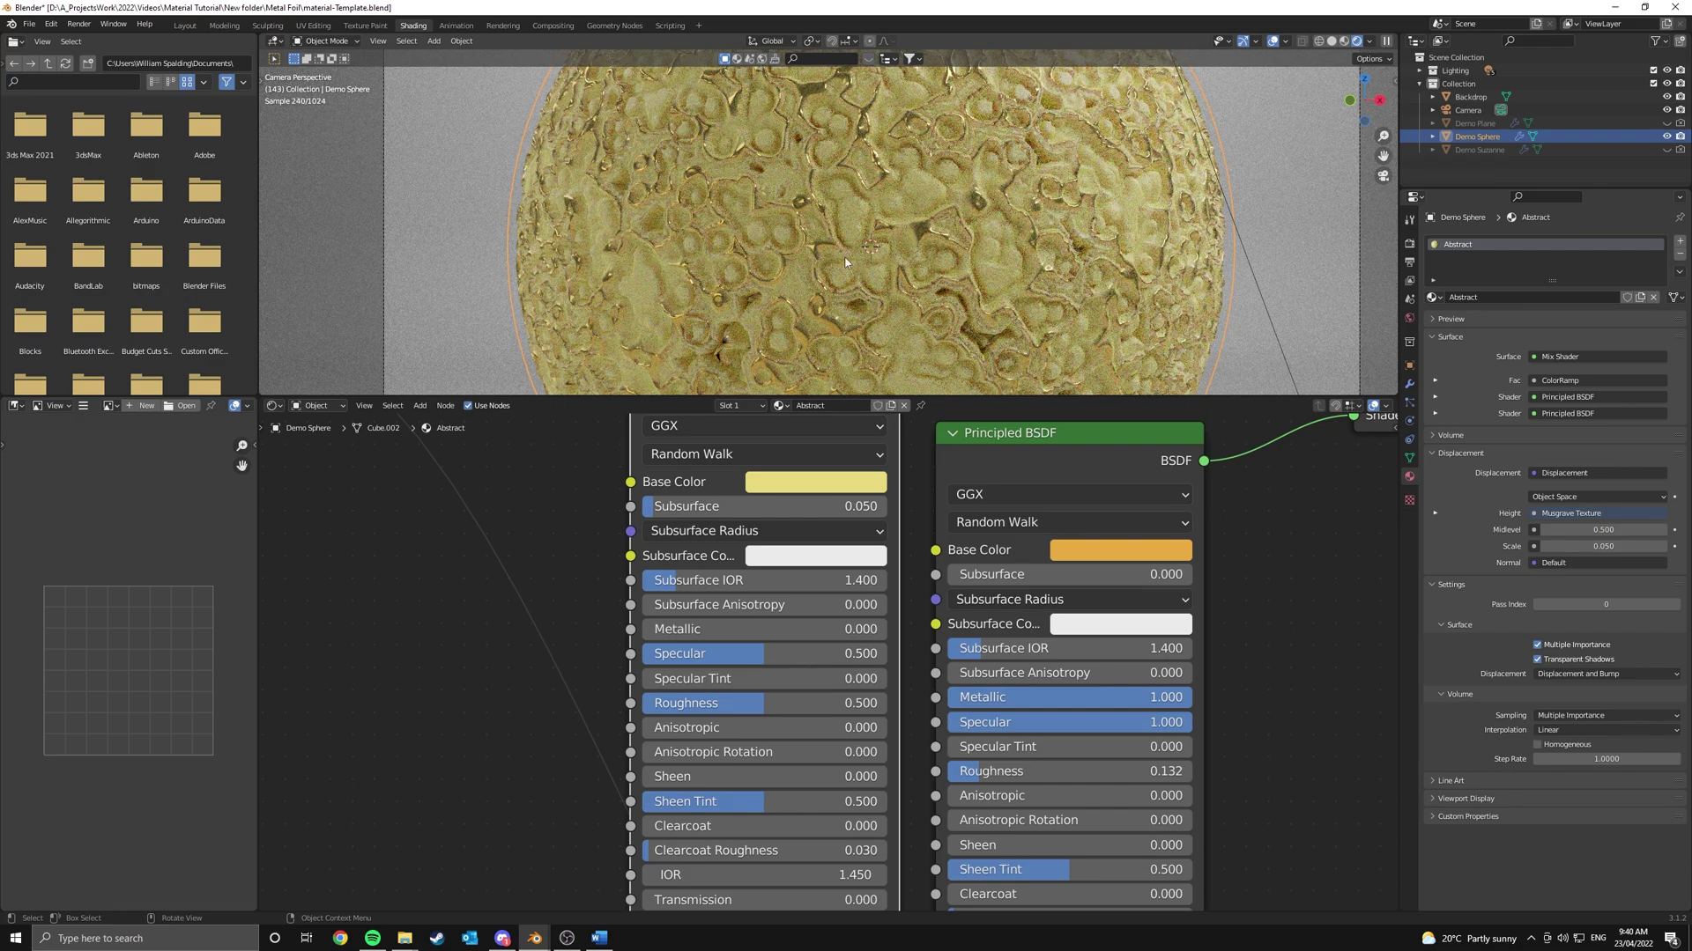
click(1409, 243)
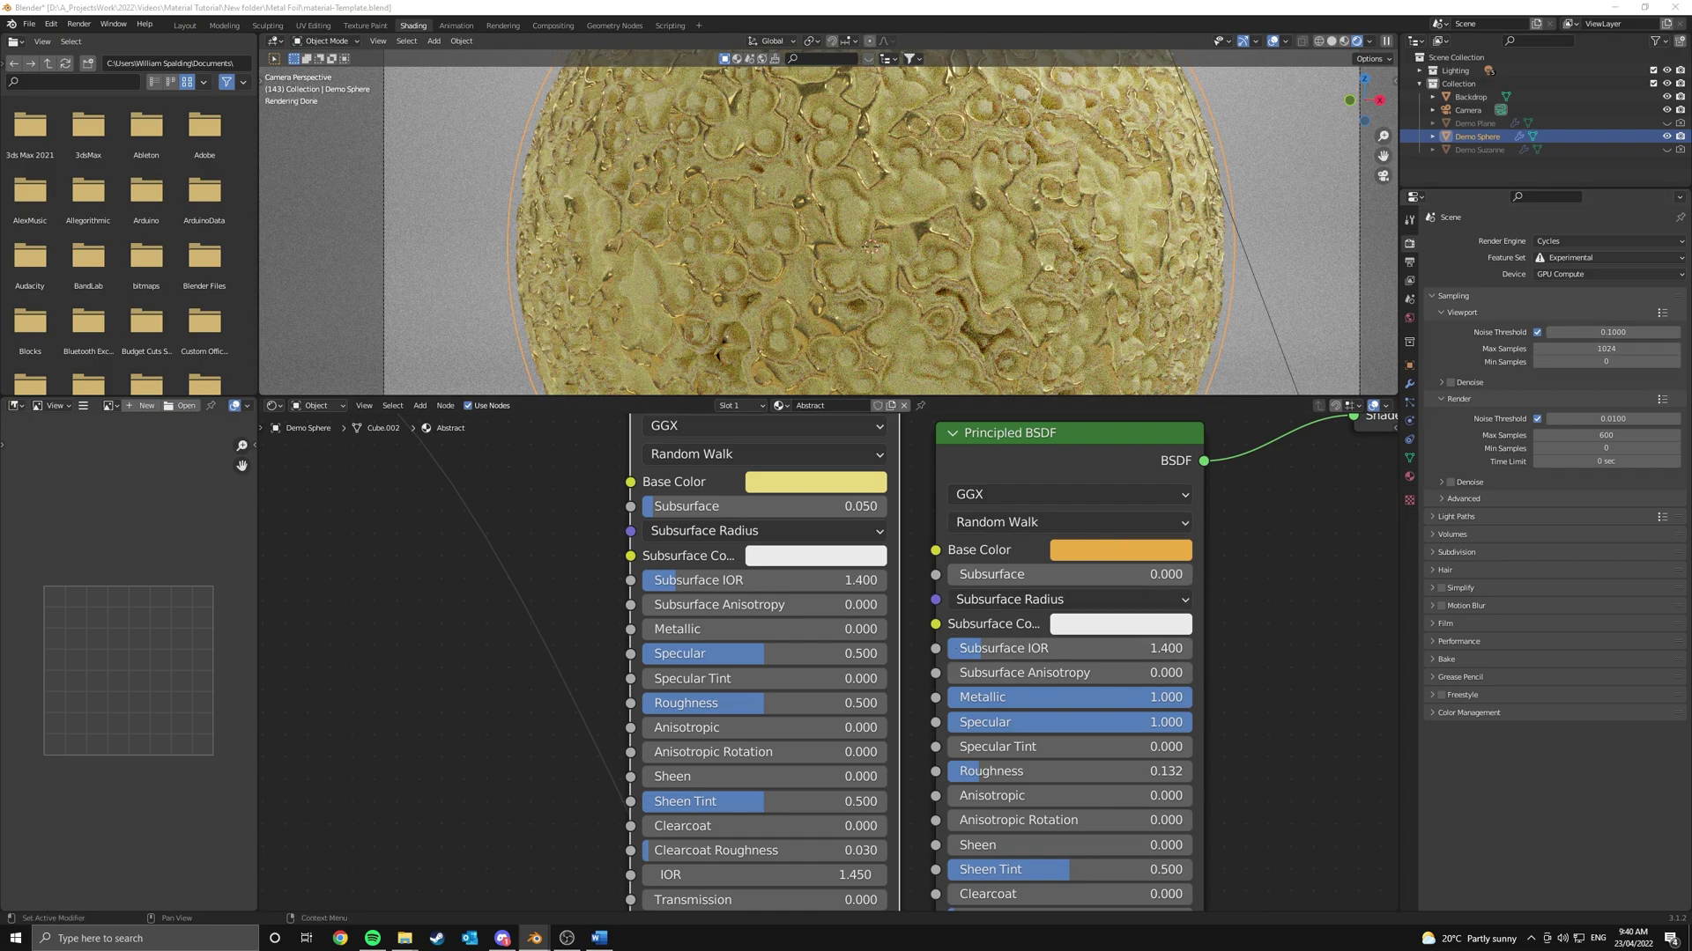
Raise the yellow Principled BSDF's Specular to 0.795 and its Roughness to 0.677
middle_drag(895, 693, 921, 641)
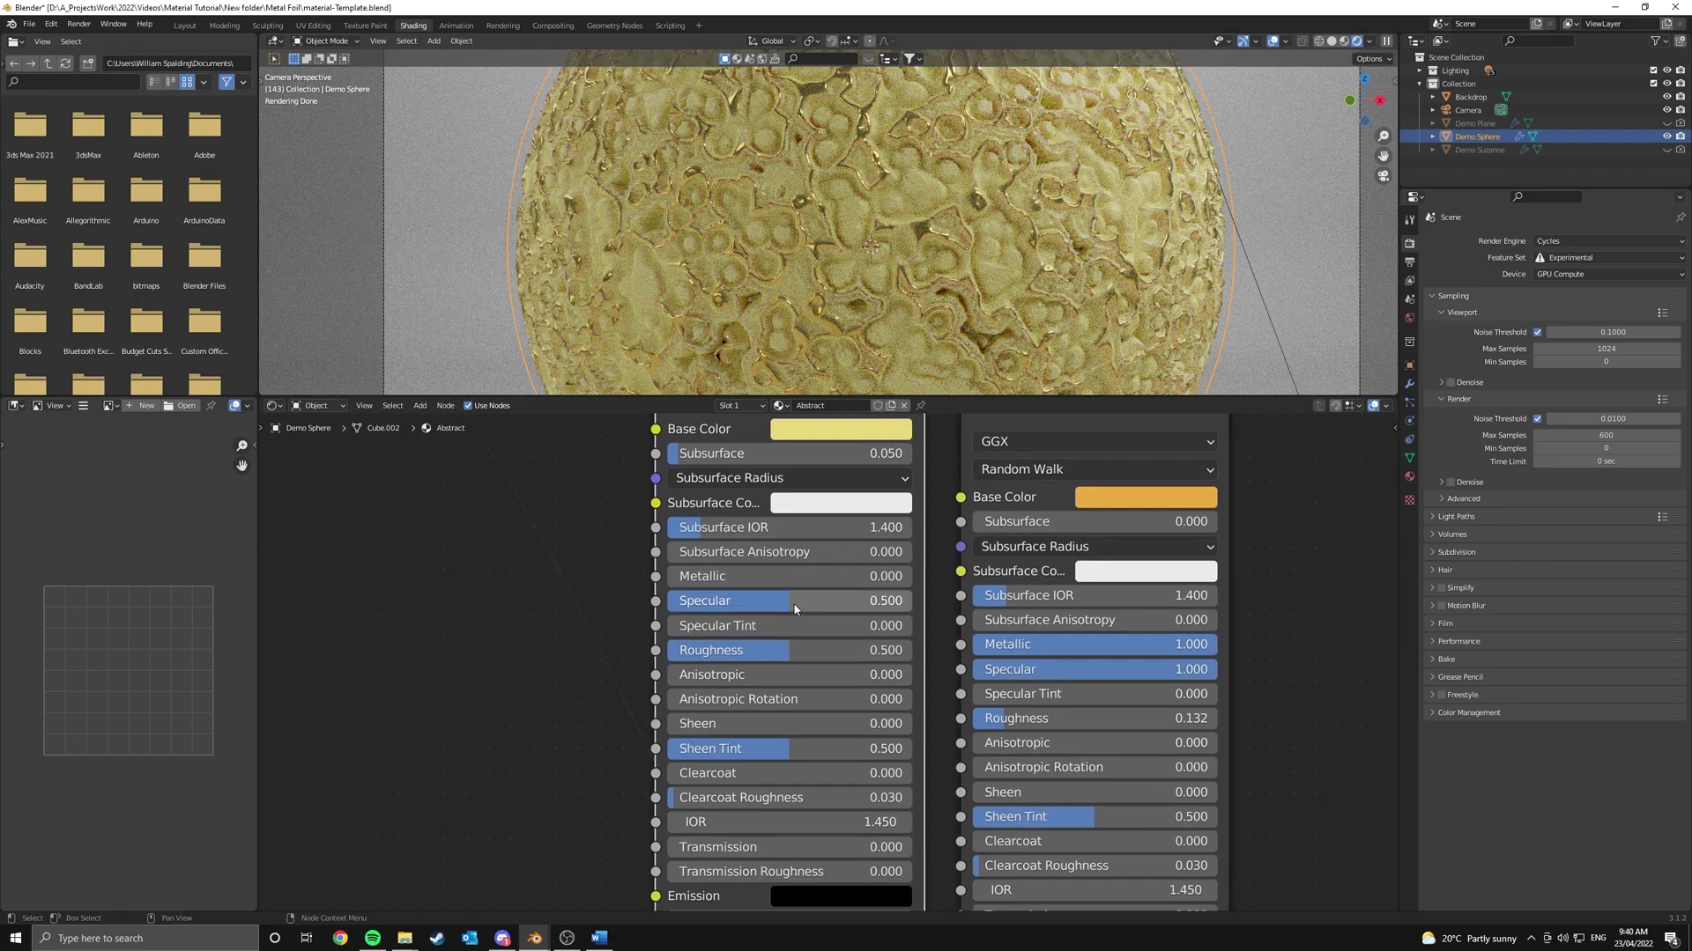
drag(794, 608, 832, 651)
middle_drag(1036, 586, 952, 652)
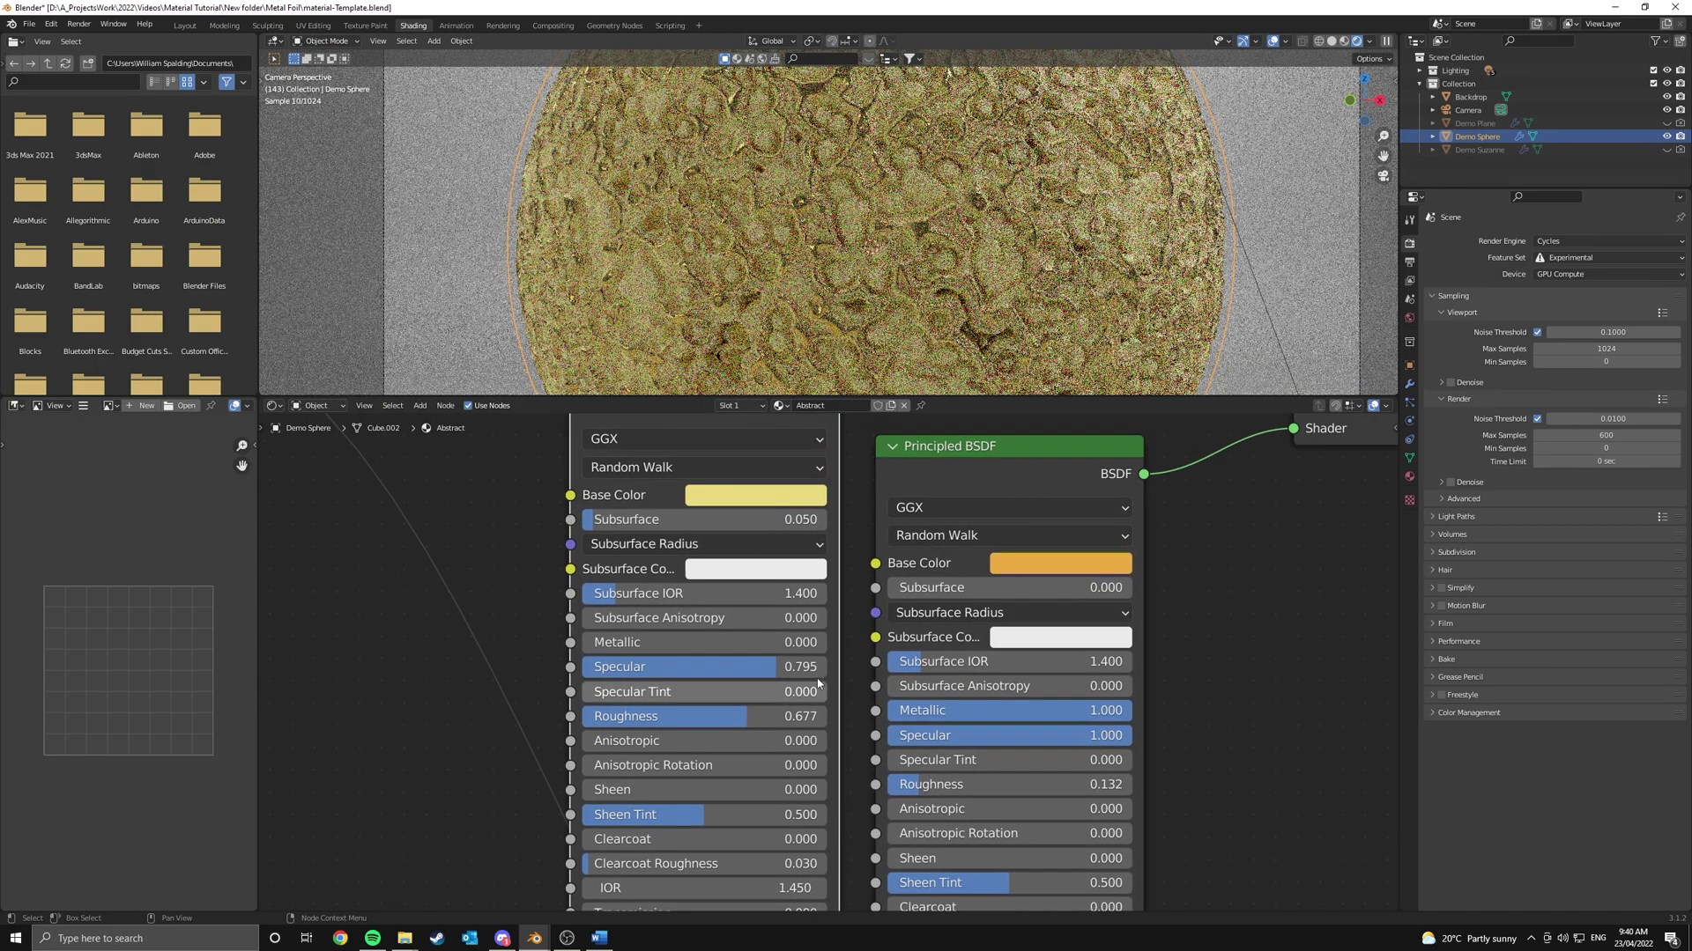
key(Home)
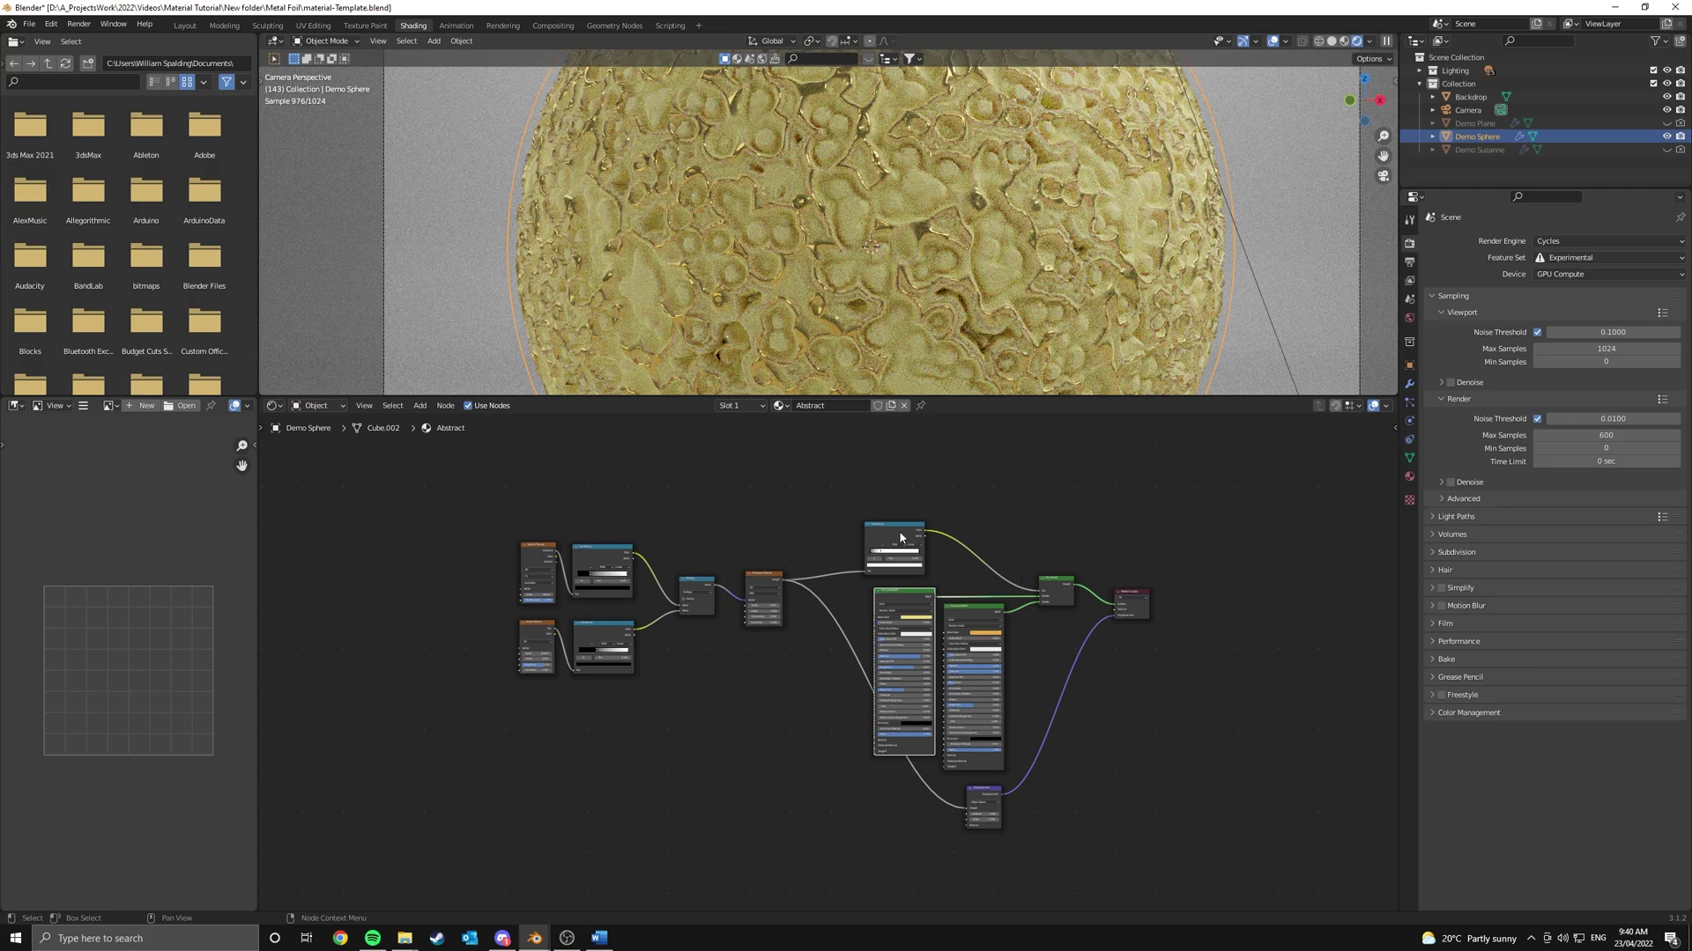
scroll(940, 261, down, 2)
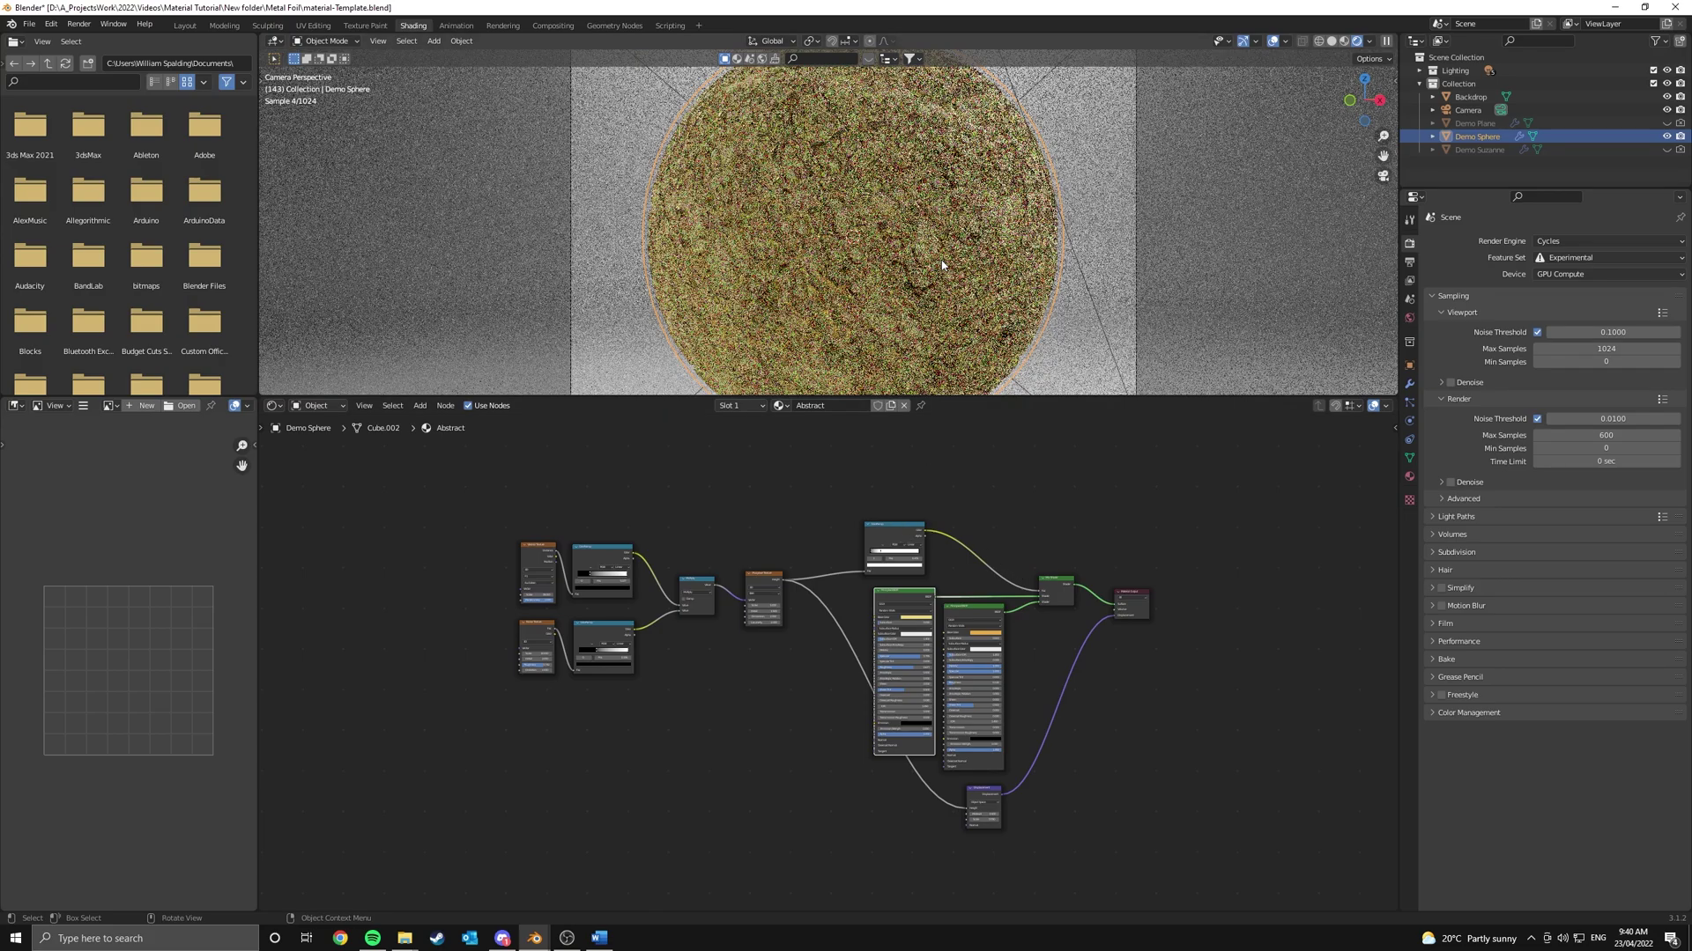